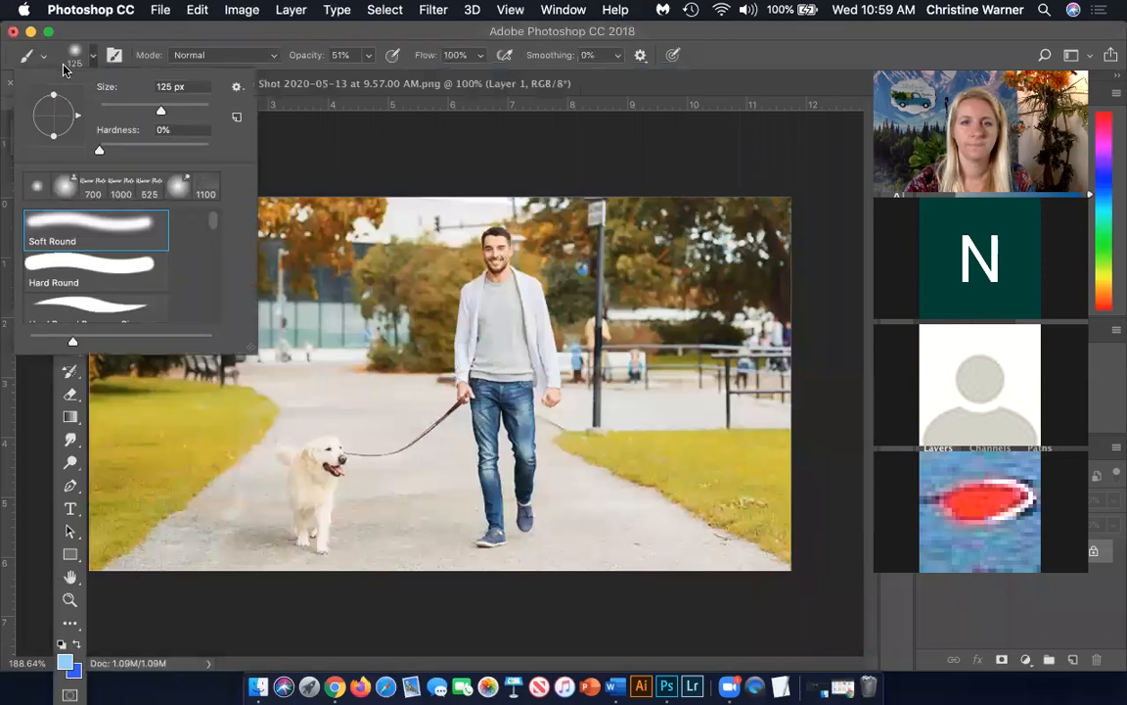
# Duplicate the Background layer of DogWalker.jpg
pyautogui.click(143, 36)
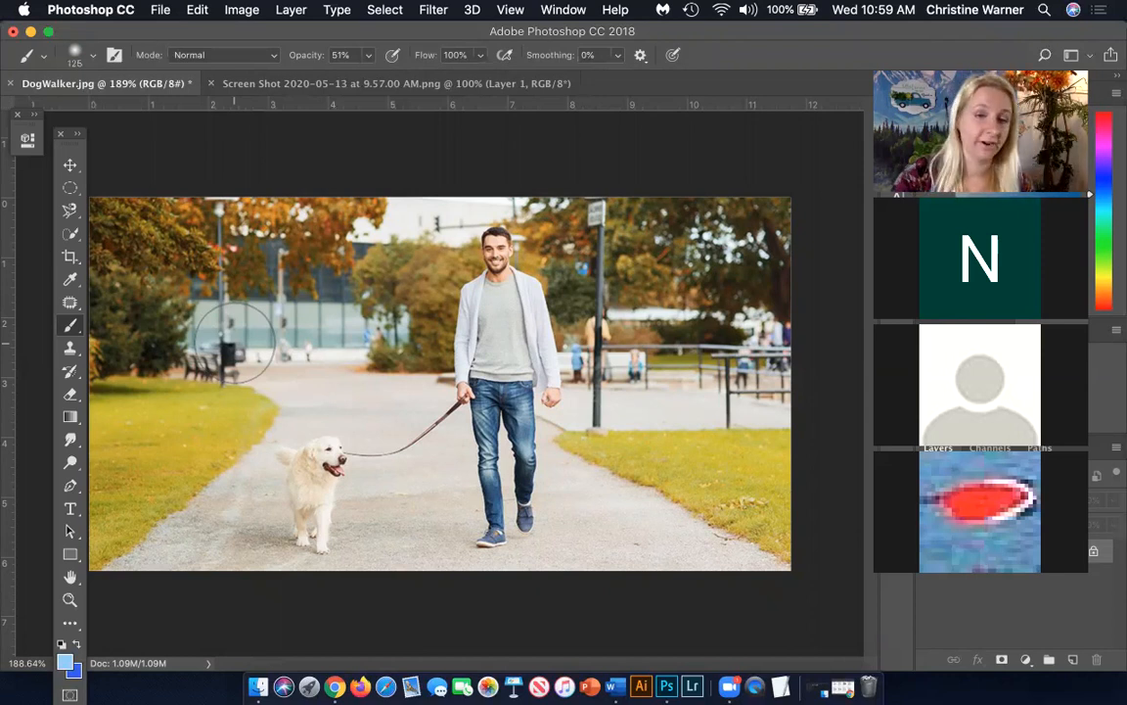
pyautogui.click(295, 86)
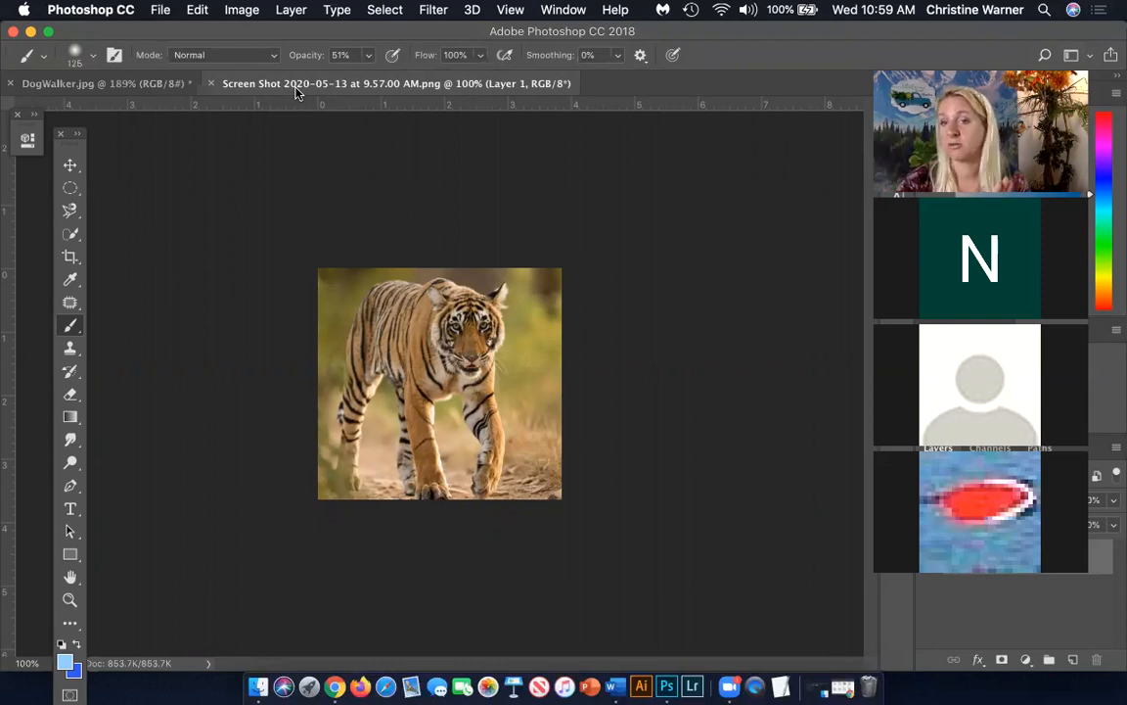
pyautogui.click(169, 86)
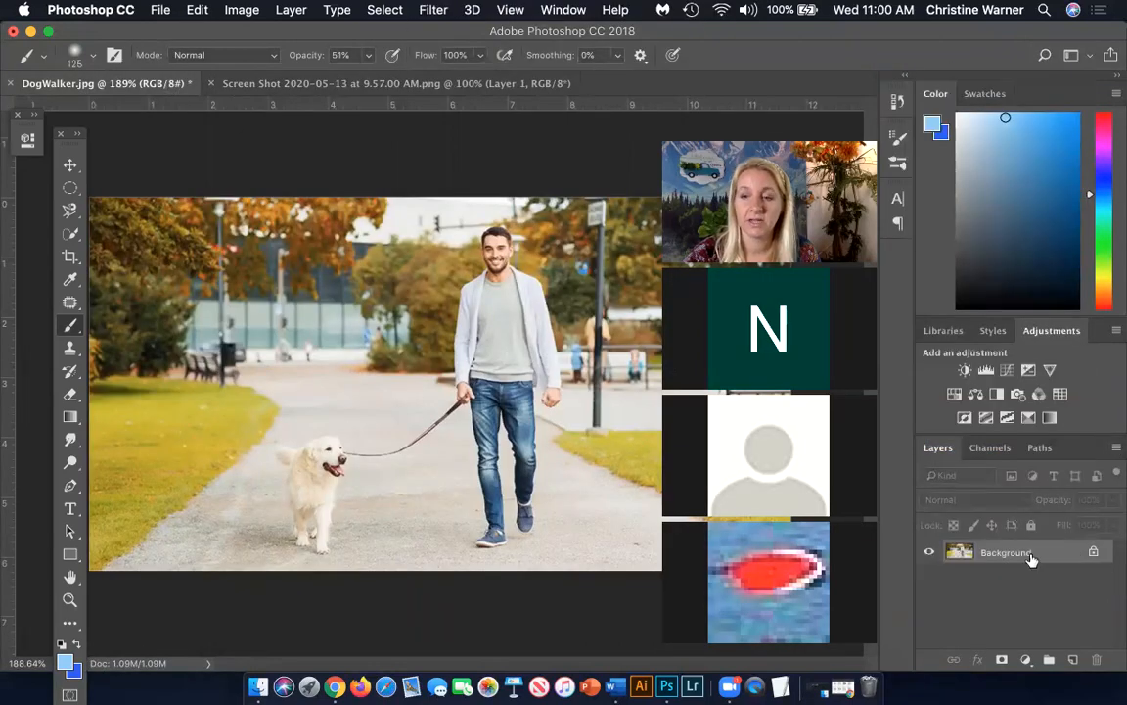
pyautogui.moveTo(1028, 550); pyautogui.dragTo(1079, 662)
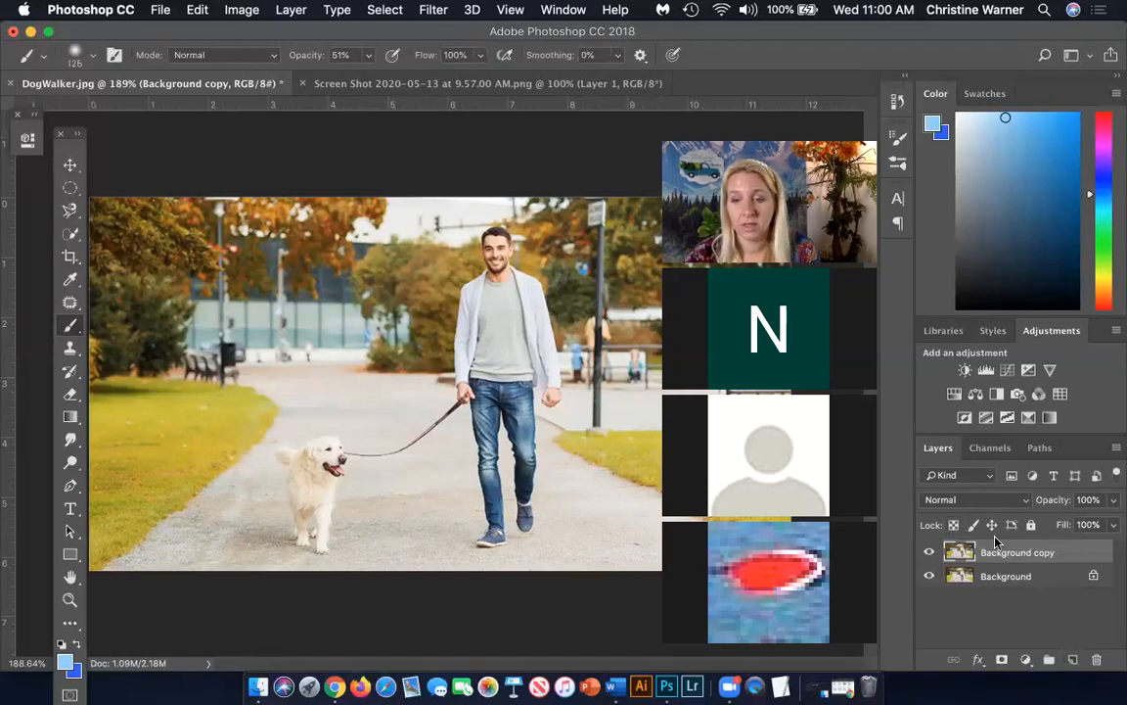
# Outline the dog on the copied layer with a loose freehand Lasso selection
pyautogui.click(69, 211)
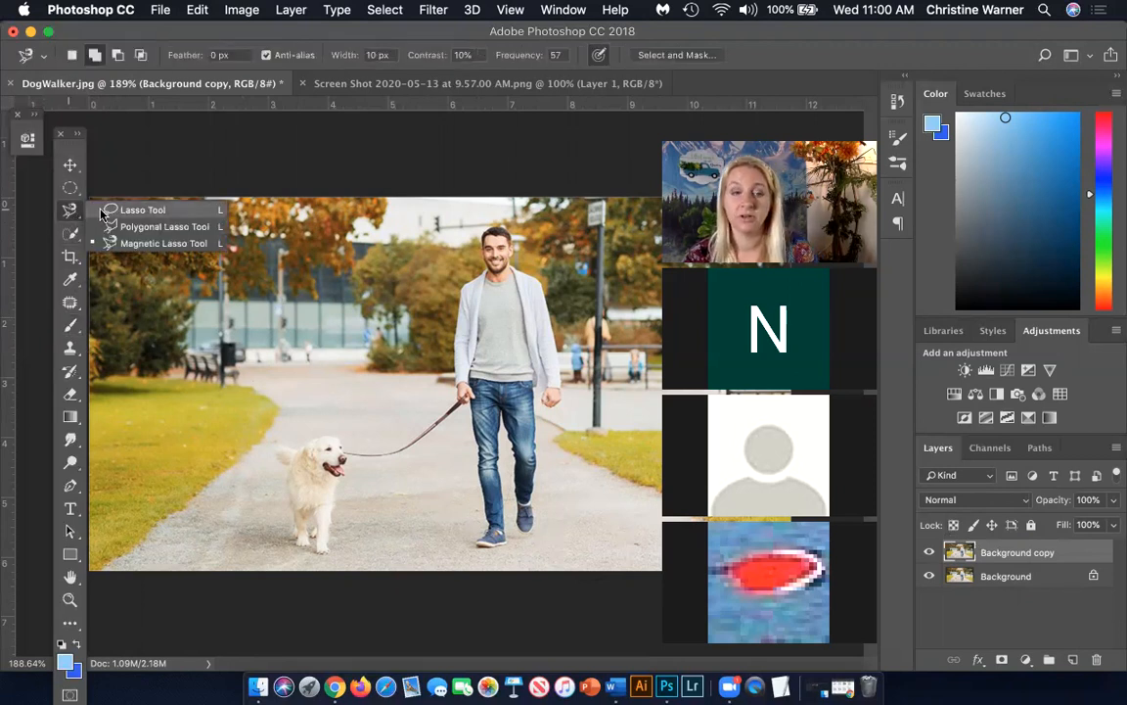
pyautogui.click(101, 211)
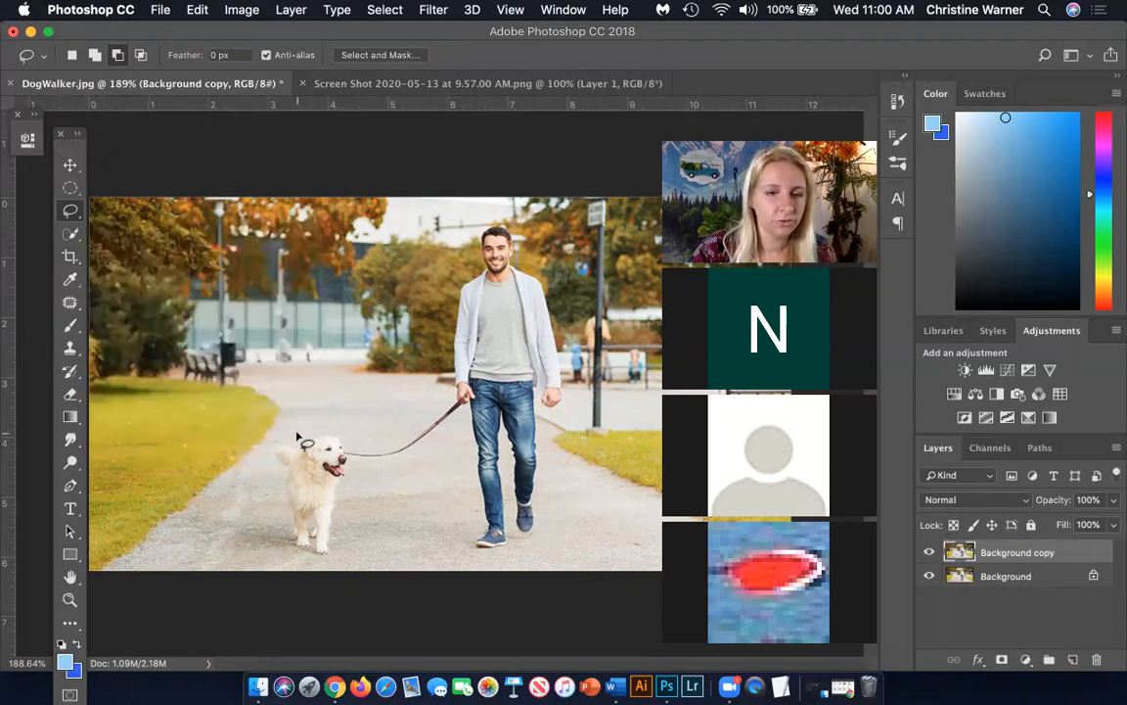
pyautogui.moveTo(283, 439)
pyautogui.mouseDown()
pyautogui.moveTo(282, 545)
pyautogui.moveTo(333, 559)
pyautogui.moveTo(353, 461)
pyautogui.moveTo(341, 434)
pyautogui.moveTo(299, 436)
pyautogui.mouseUp()
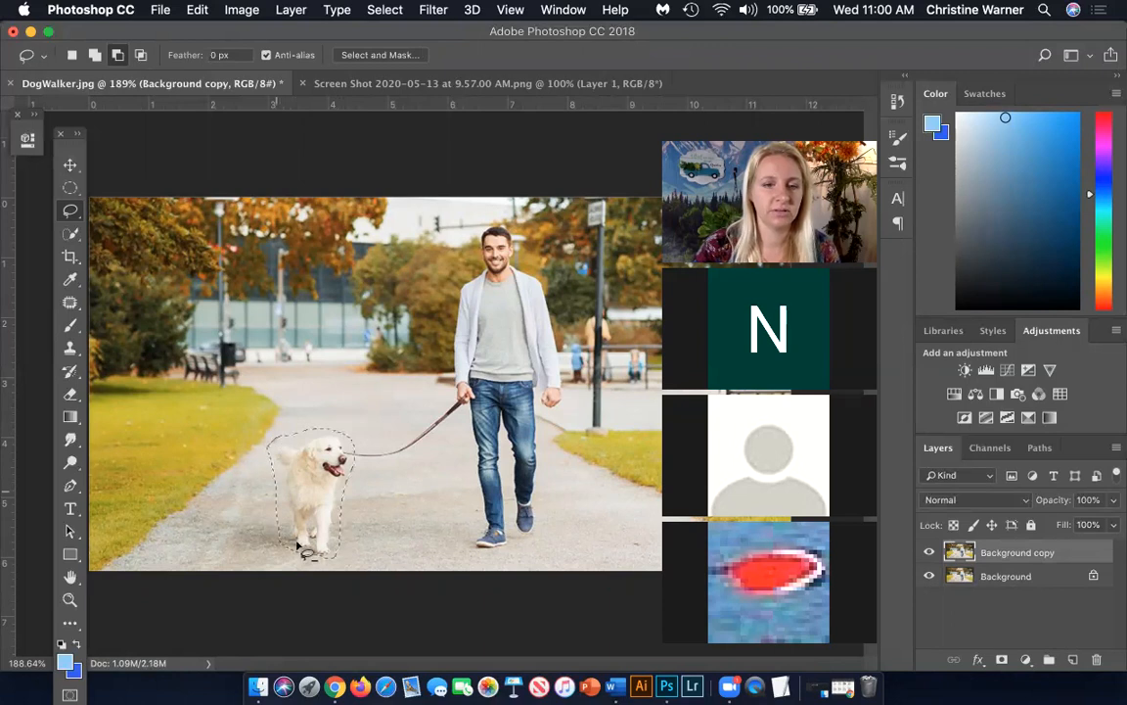
# Fill the dog selection using Content-Aware with Color Adaptation, Normal mode and 100% opacity, and deselect it
pyautogui.click(197, 11)
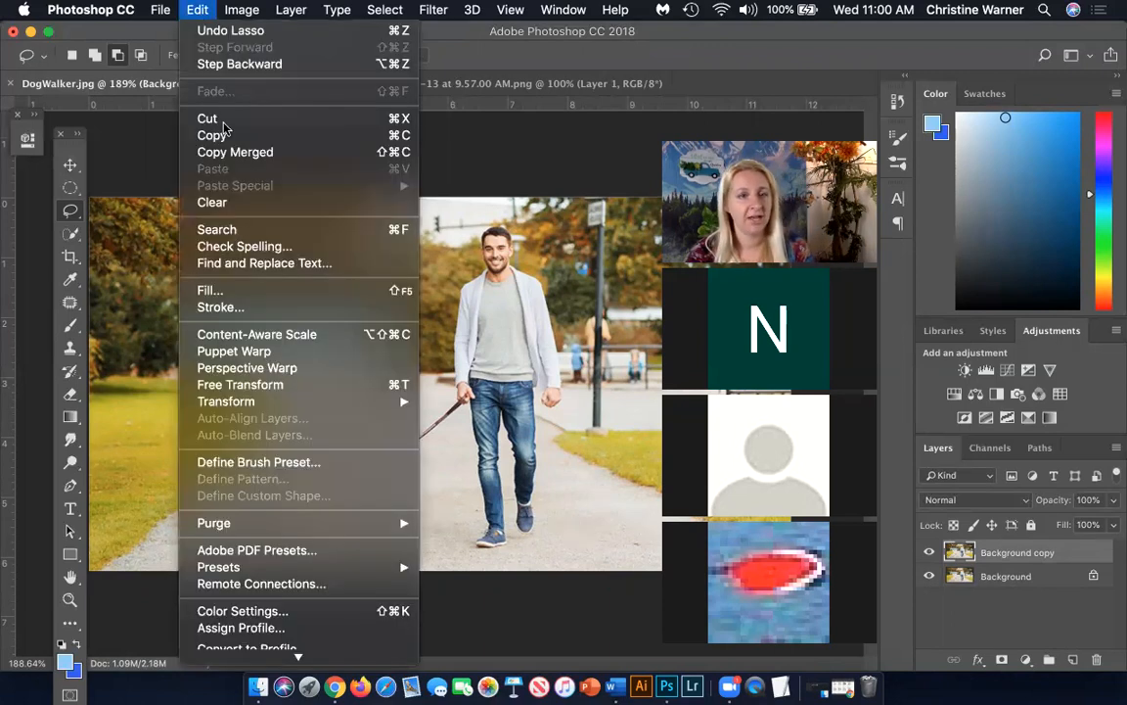
pyautogui.click(212, 290)
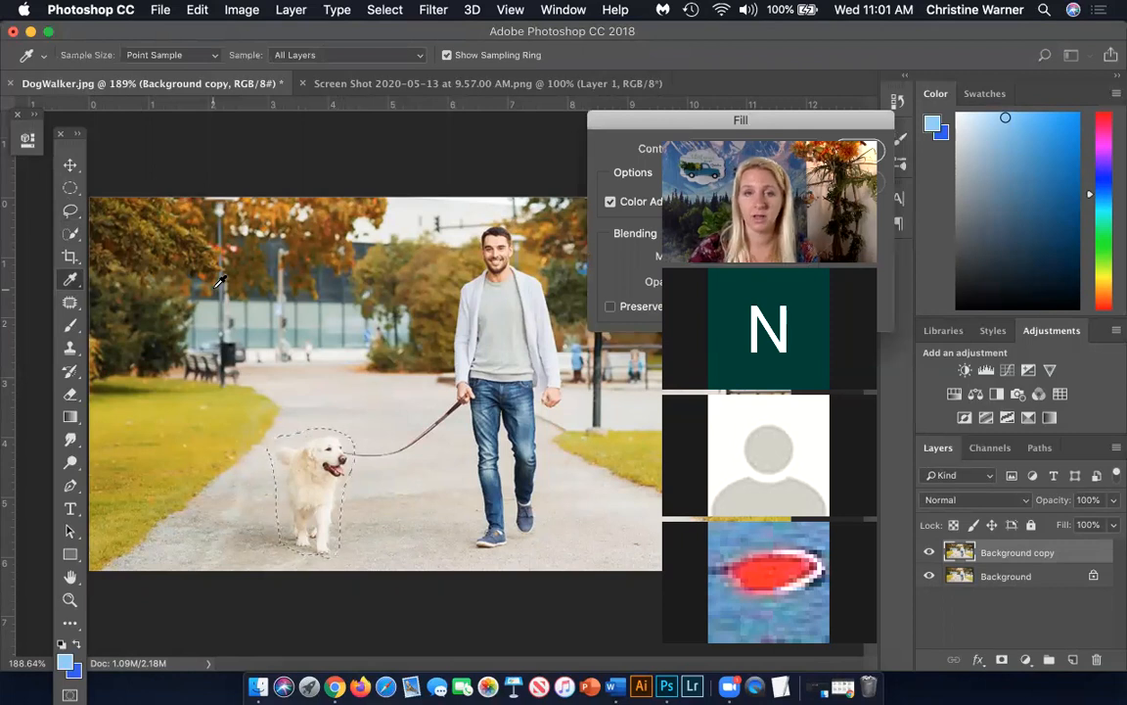
pyautogui.moveTo(662, 125); pyautogui.dragTo(364, 115)
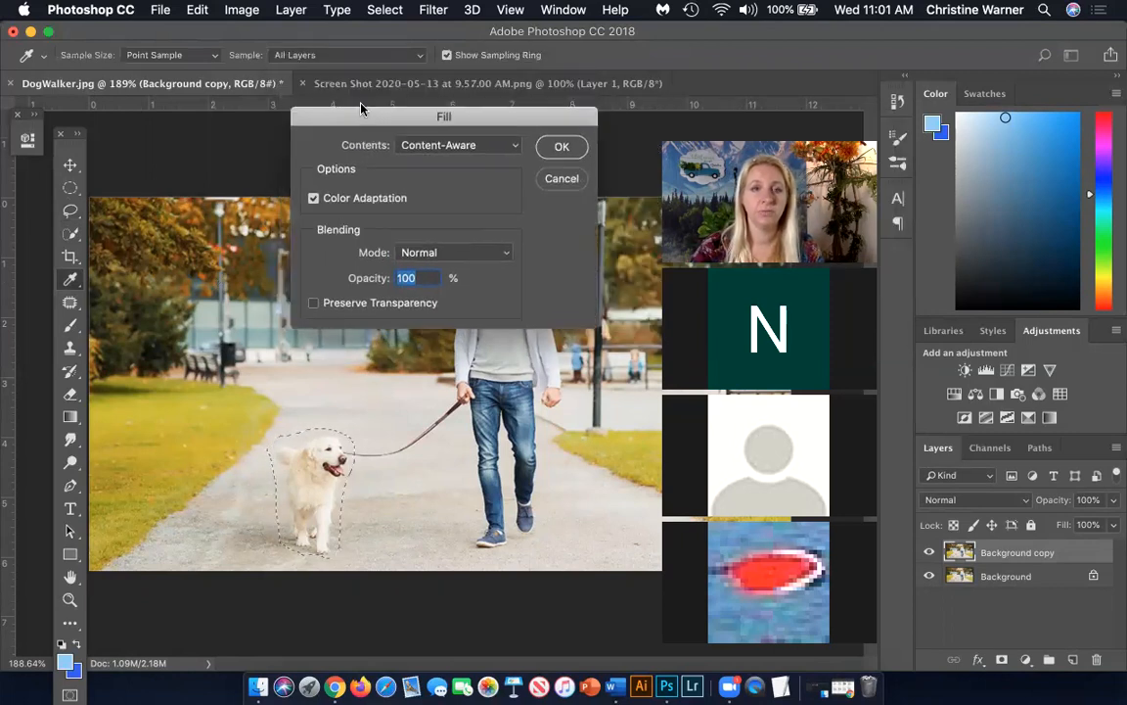
pyautogui.click(559, 140)
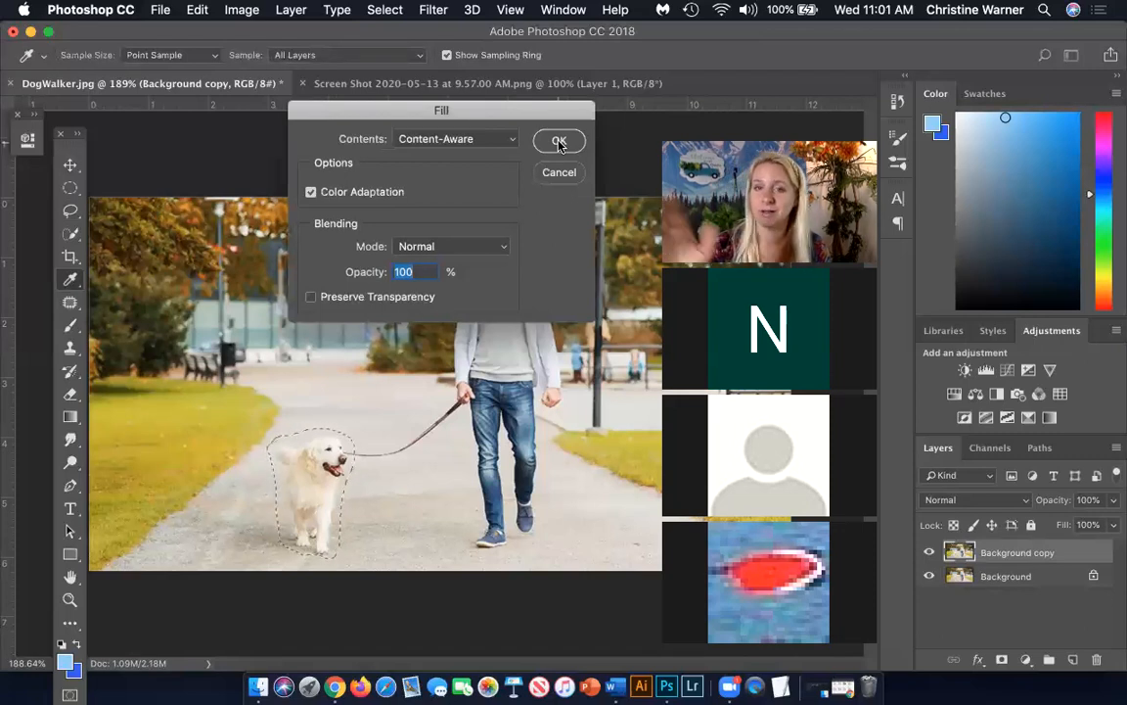
pyautogui.click(559, 142)
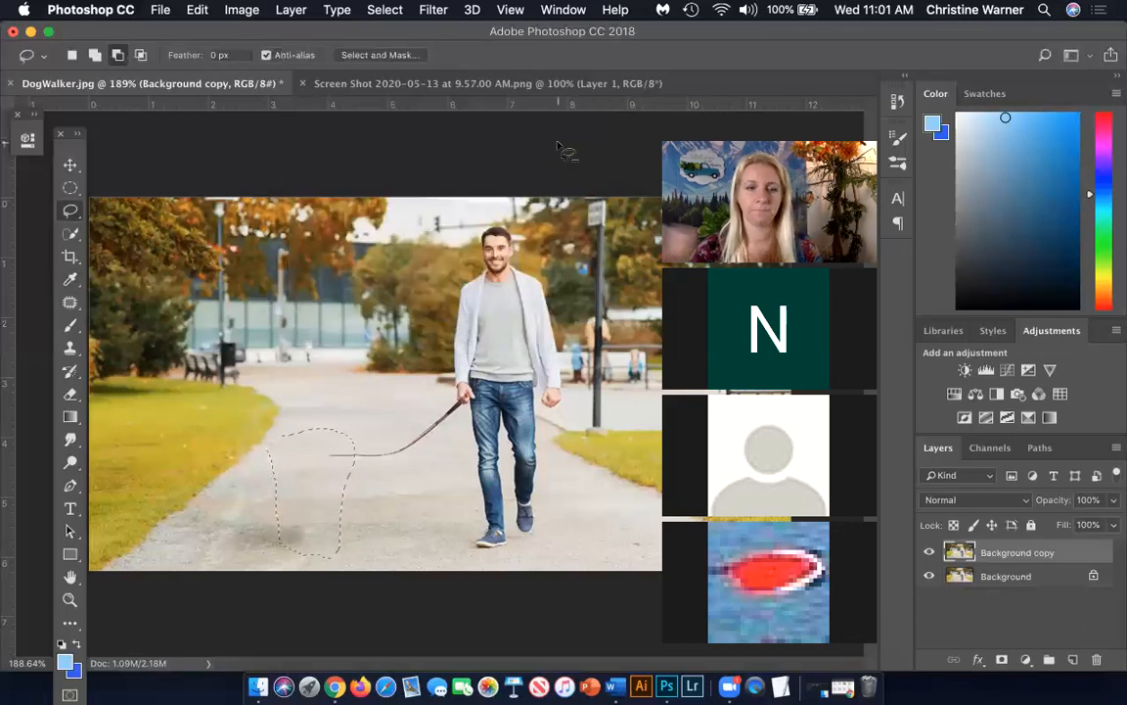
pyautogui.press('super+d')
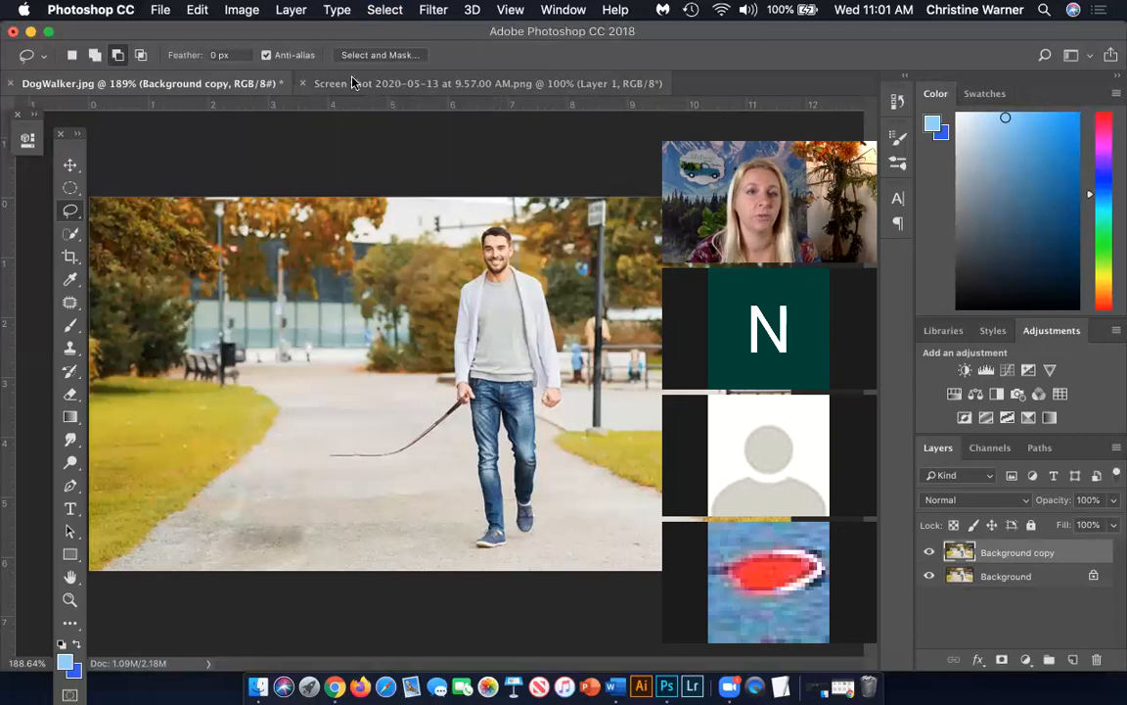
pyautogui.click(386, 9)
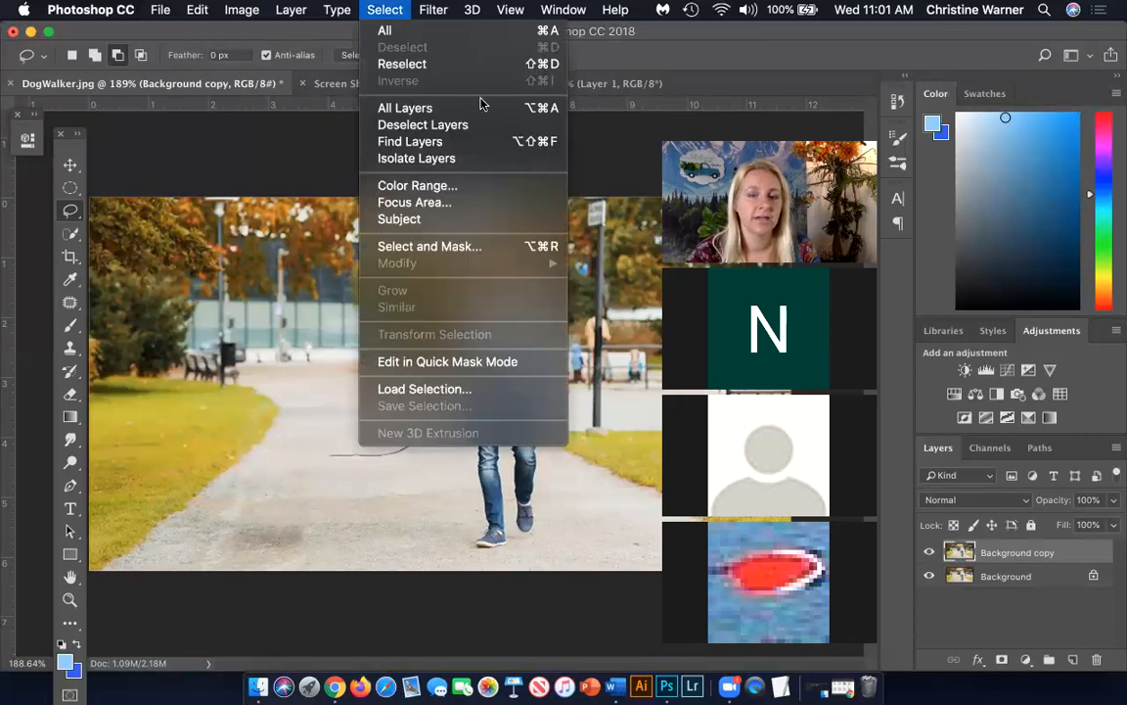
pyautogui.click(646, 481)
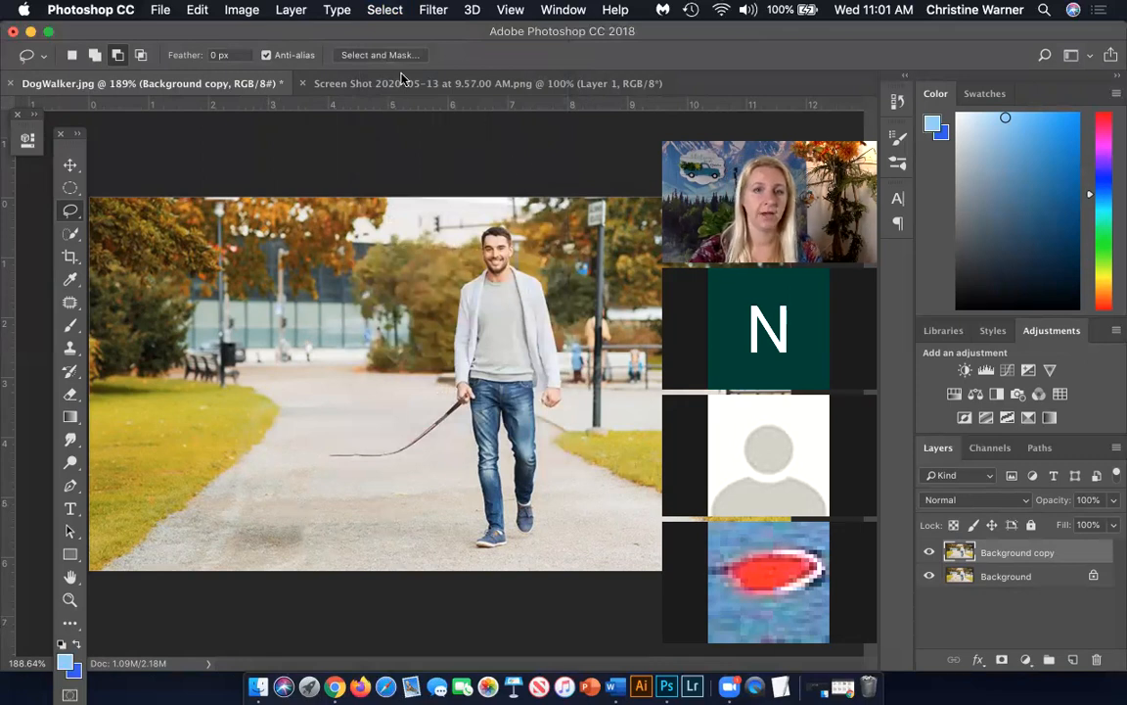
# Select the whole tiger in the Screen Shot document by tracing its outline with the Magnetic Lasso tool
pyautogui.click(436, 84)
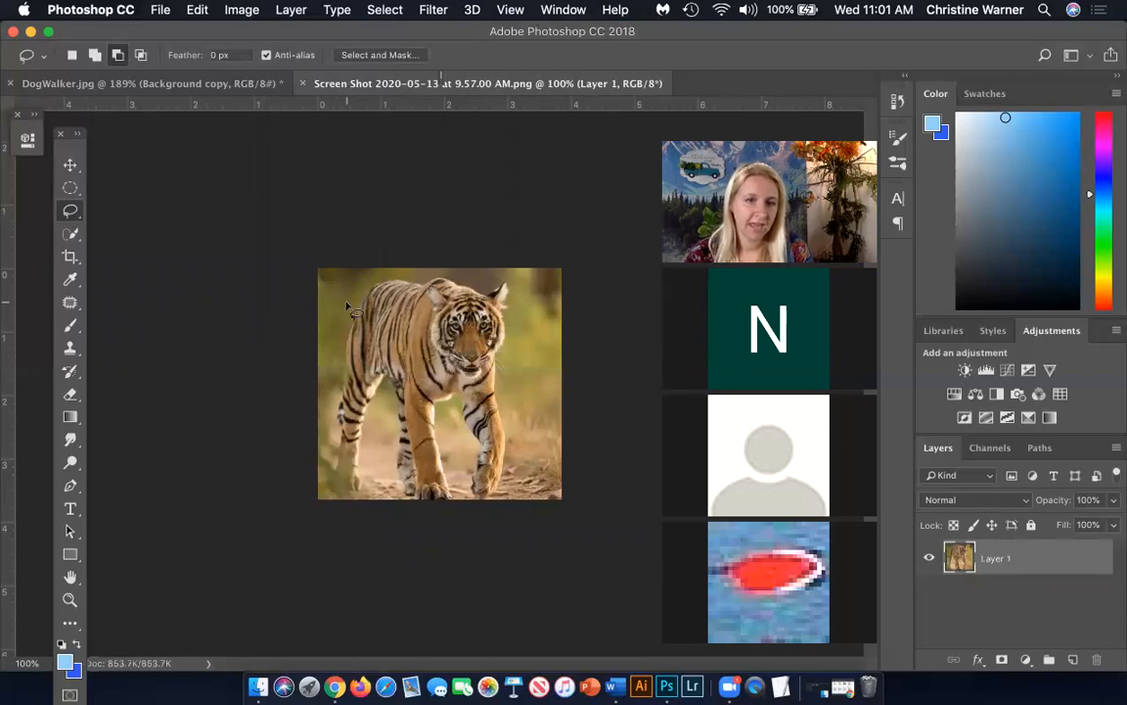
pyautogui.moveTo(345, 319)
pyautogui.mouseDown()
pyautogui.moveTo(345, 435)
pyautogui.moveTo(336, 398)
pyautogui.moveTo(349, 270)
pyautogui.moveTo(358, 282)
pyautogui.moveTo(347, 392)
pyautogui.mouseUp()
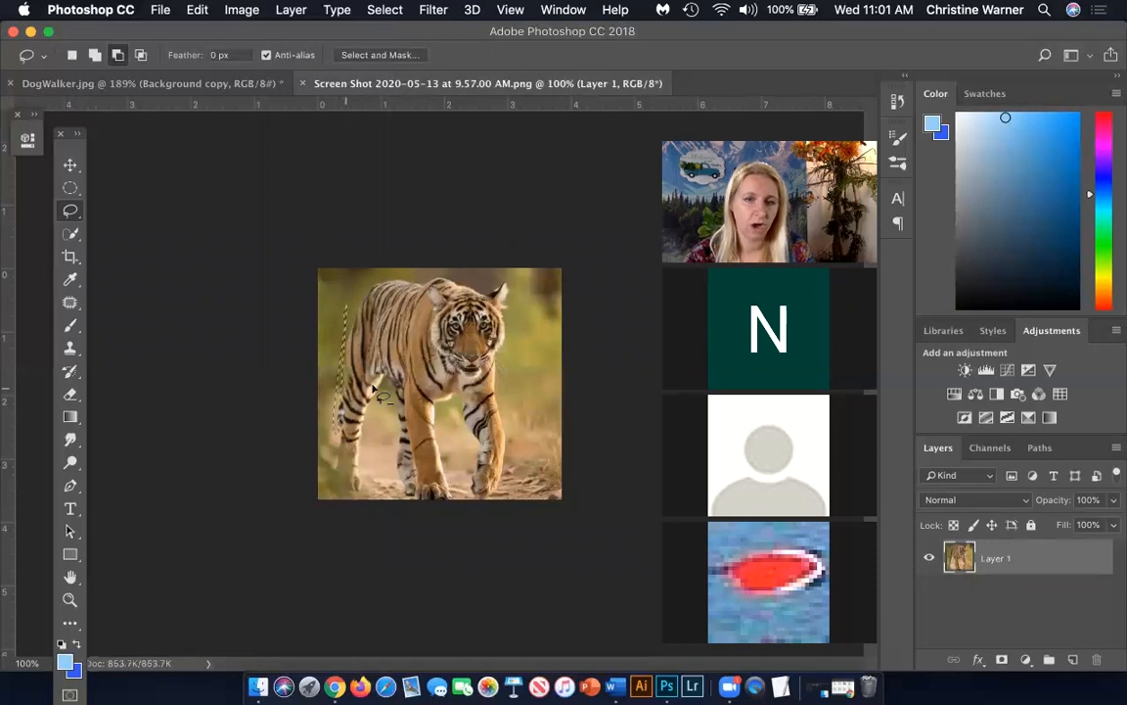
pyautogui.press('super+d')
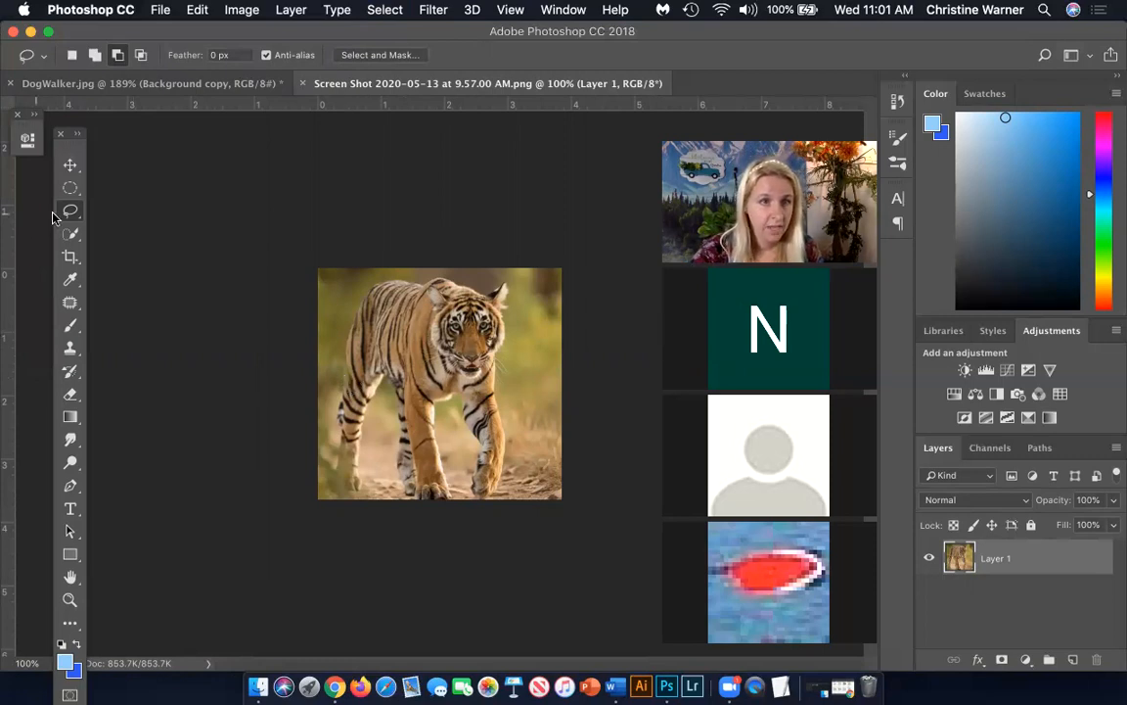
pyautogui.moveTo(61, 215)
pyautogui.mouseDown()
pyautogui.moveTo(110, 226)
pyautogui.moveTo(118, 243)
pyautogui.mouseUp()
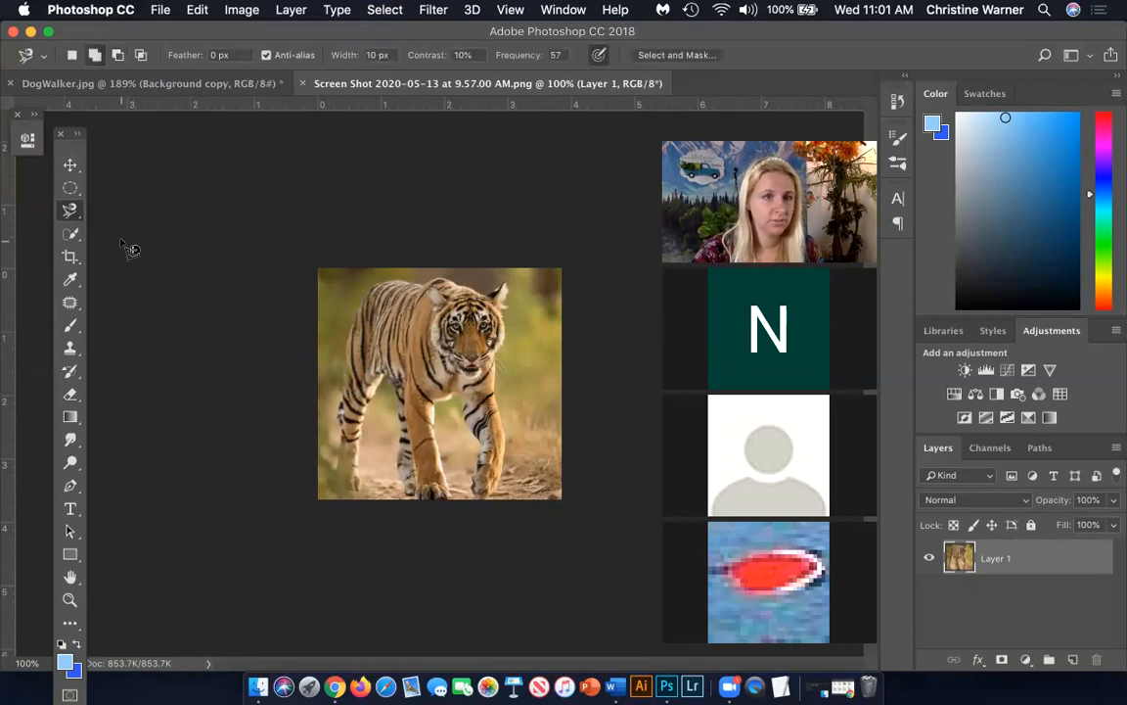
pyautogui.click(378, 284)
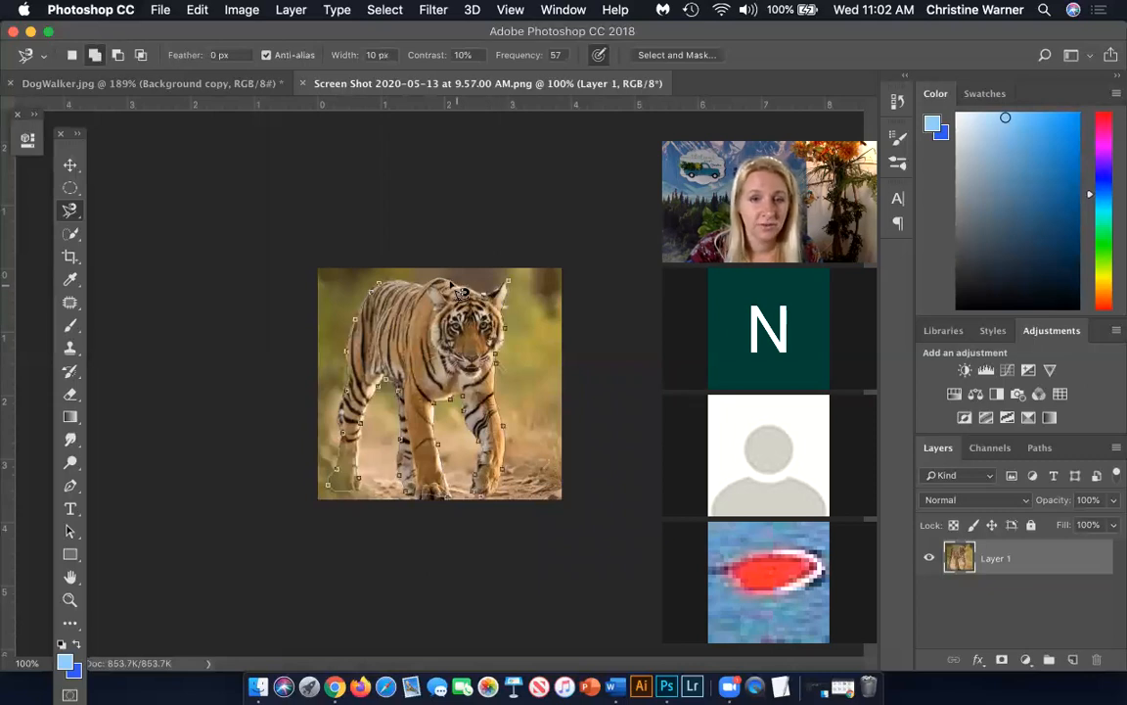
pyautogui.press('Escape')
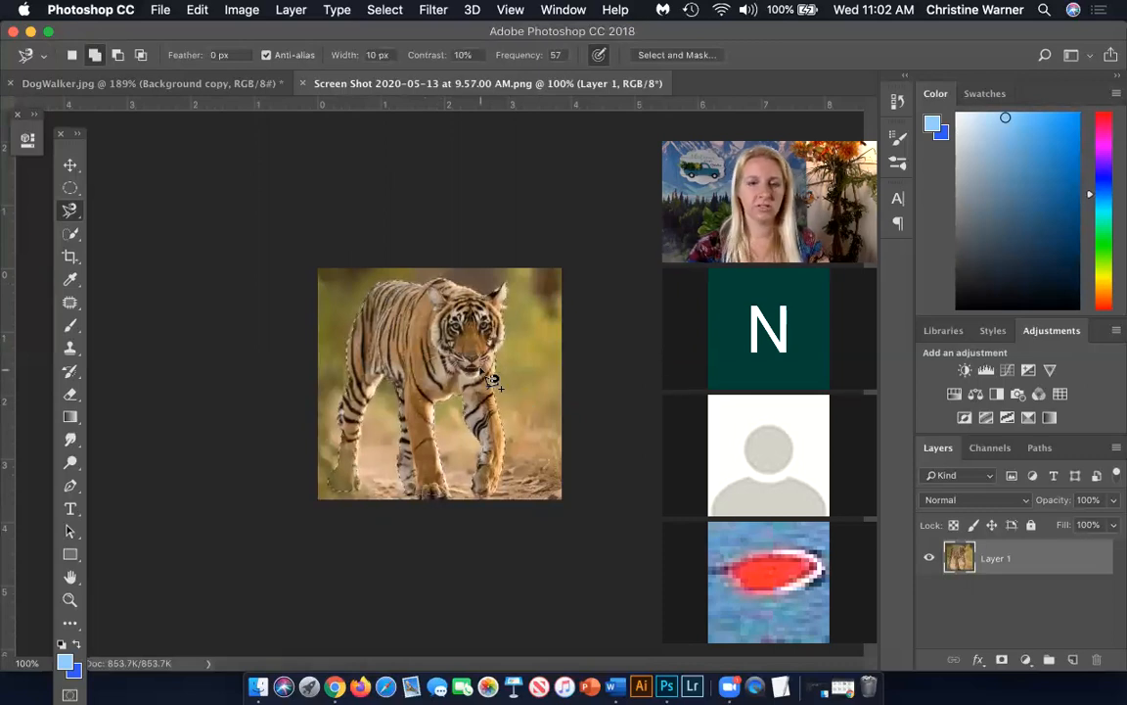
# Open the tiger selection in Select and Mask and enable Smart Radius with an edge detection radius of 3 px
pyautogui.scroll(6, 494, 382)
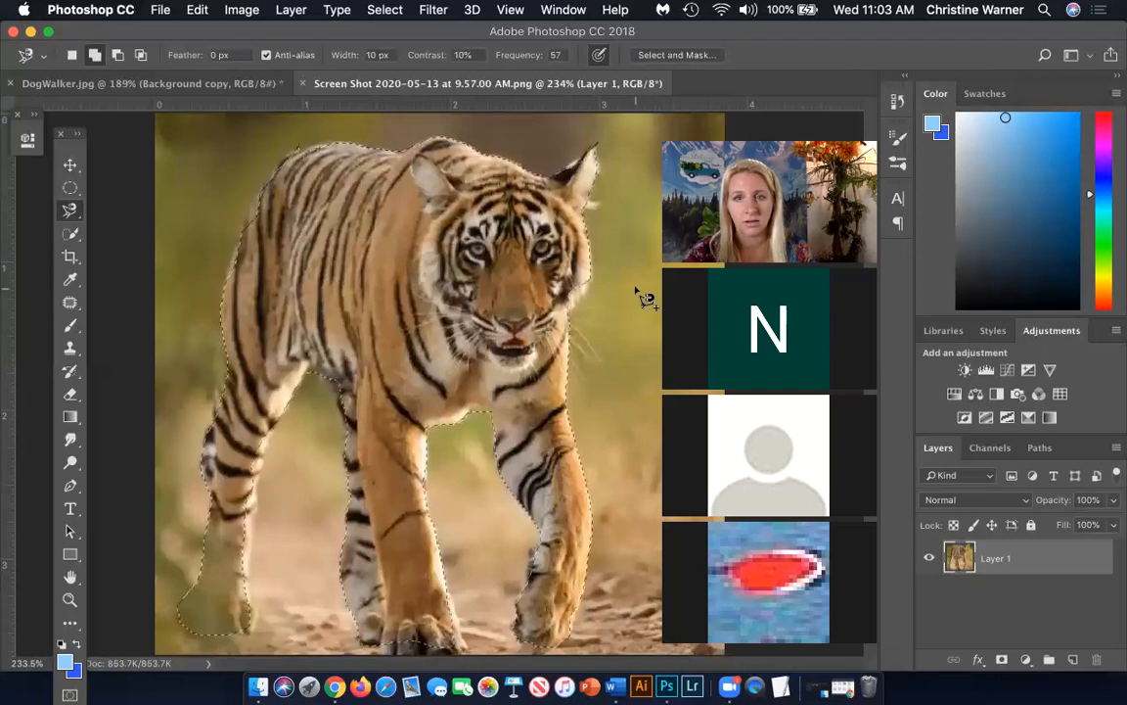
pyautogui.click(707, 55)
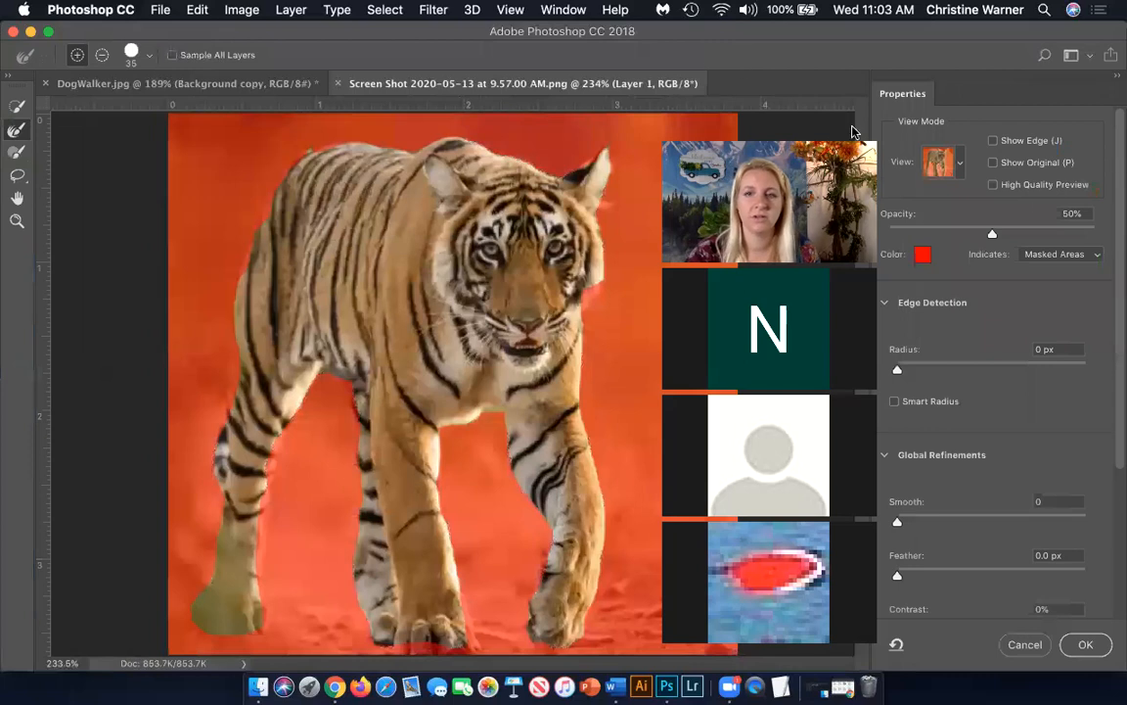
pyautogui.click(961, 162)
pyautogui.click(962, 160)
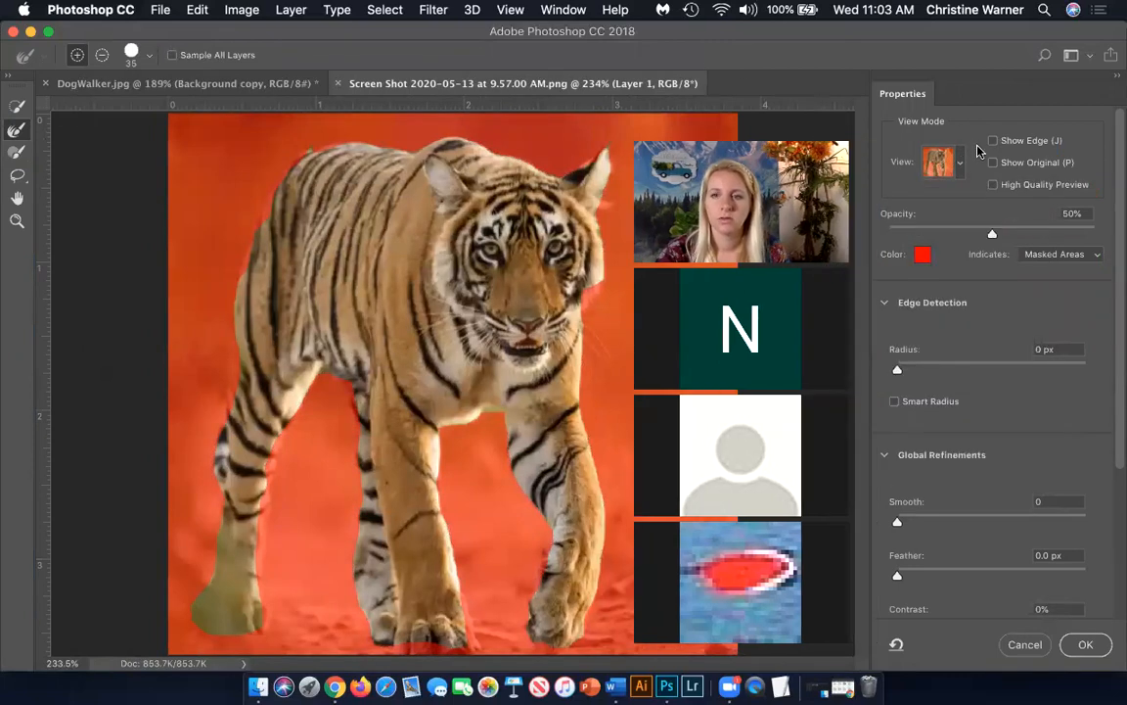
pyautogui.click(960, 161)
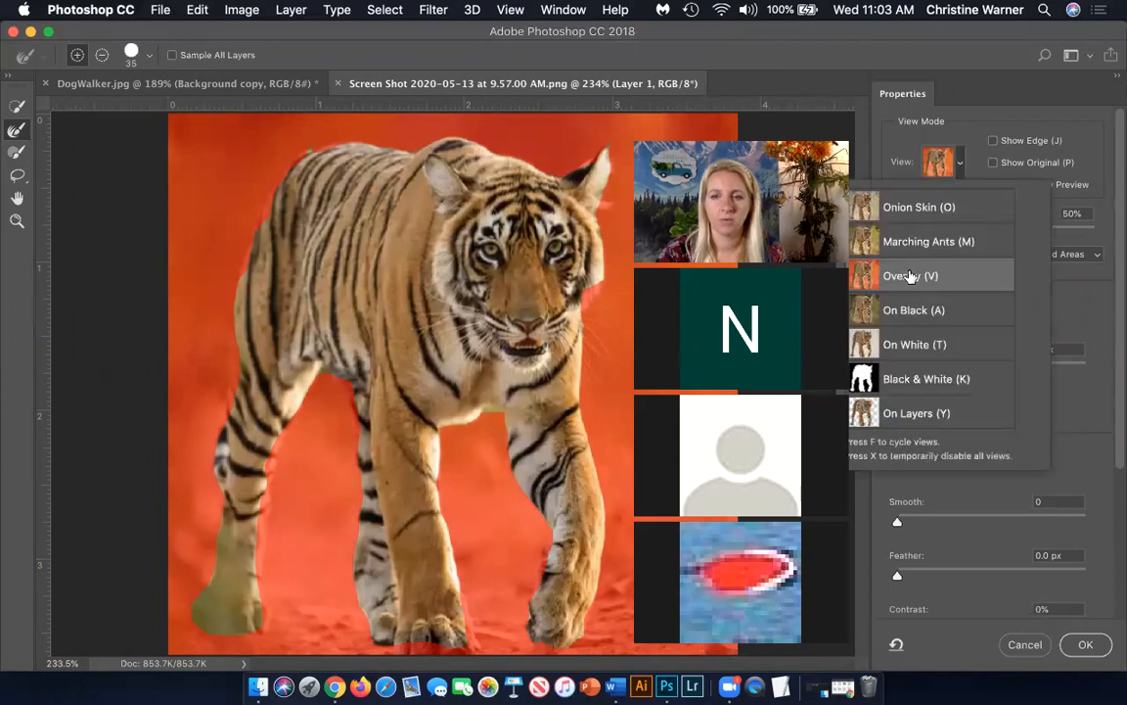
pyautogui.click(965, 130)
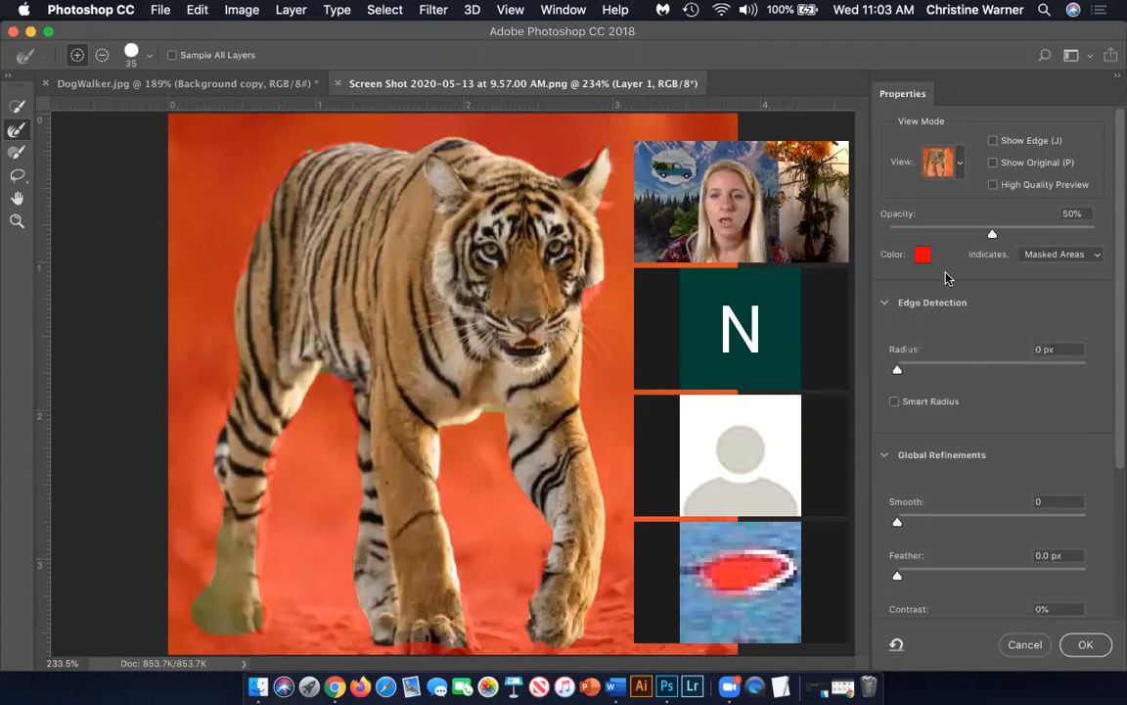
pyautogui.click(894, 403)
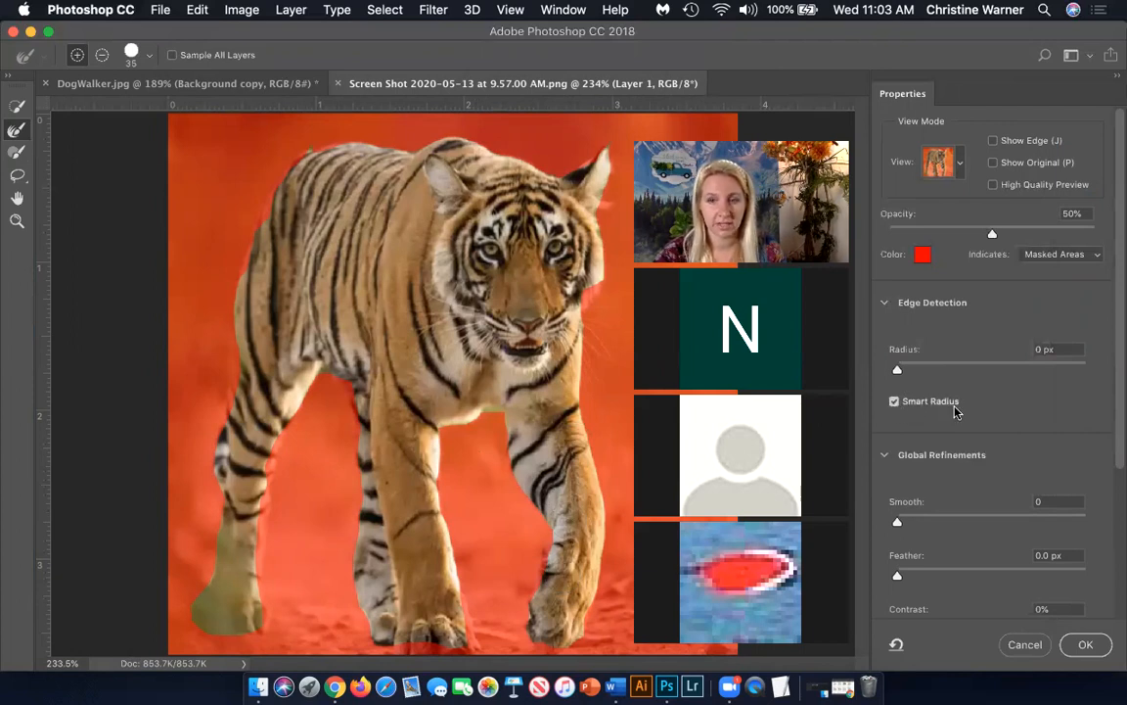
pyautogui.moveTo(898, 369); pyautogui.dragTo(926, 370)
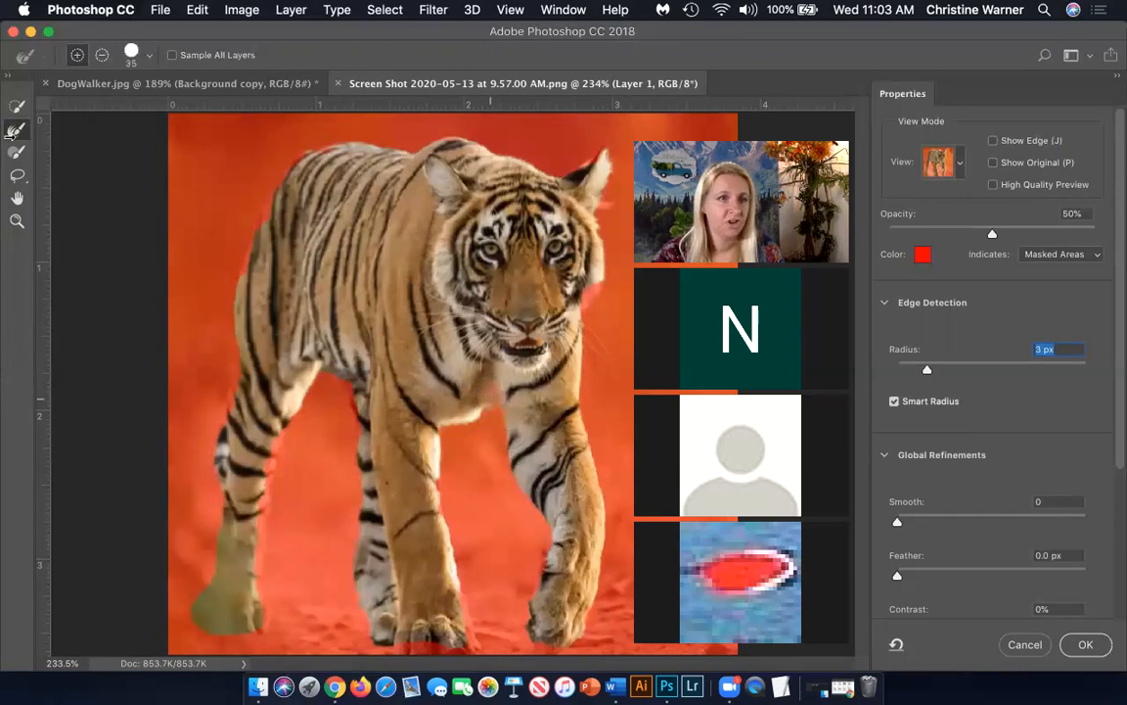
# Add the tiger's front paw to the selection with the Quick Selection tool and undo the stroke that spills between the front legs
pyautogui.click(15, 105)
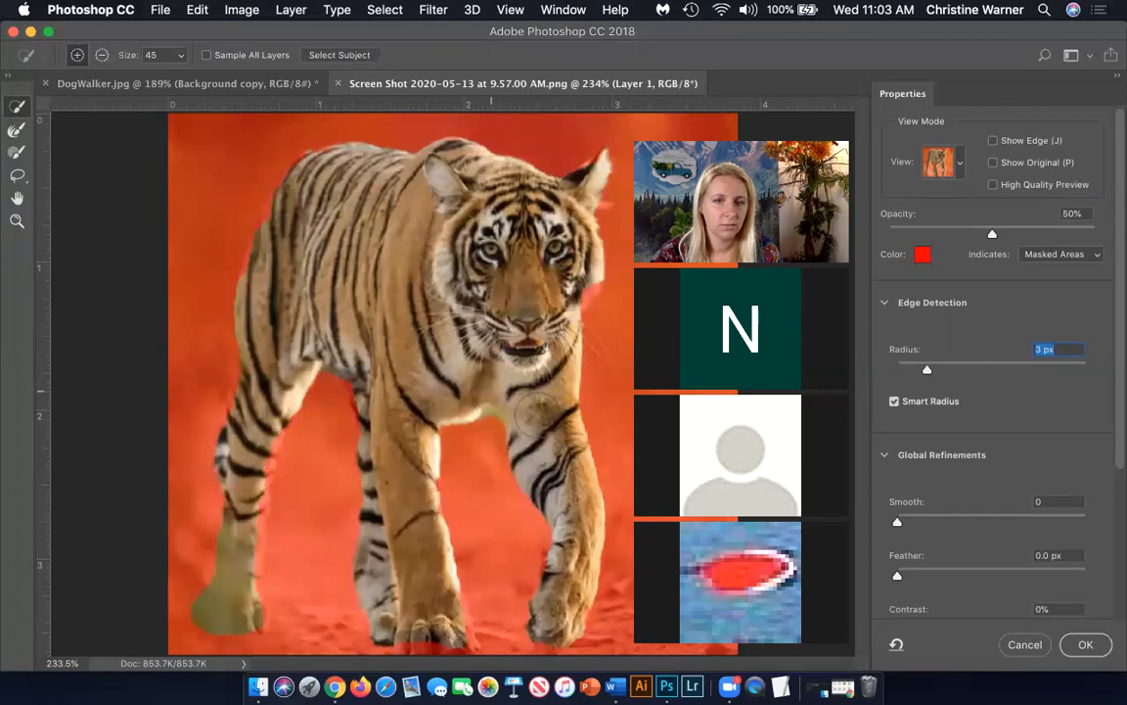
pyautogui.click(18, 132)
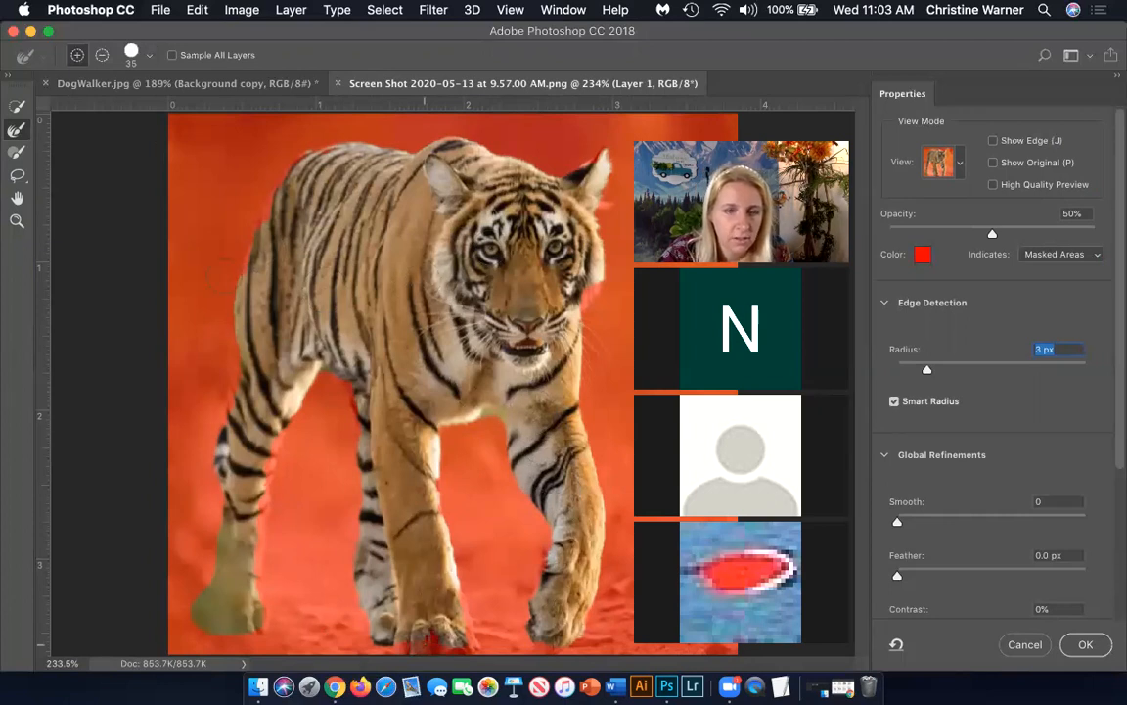
pyautogui.click(17, 106)
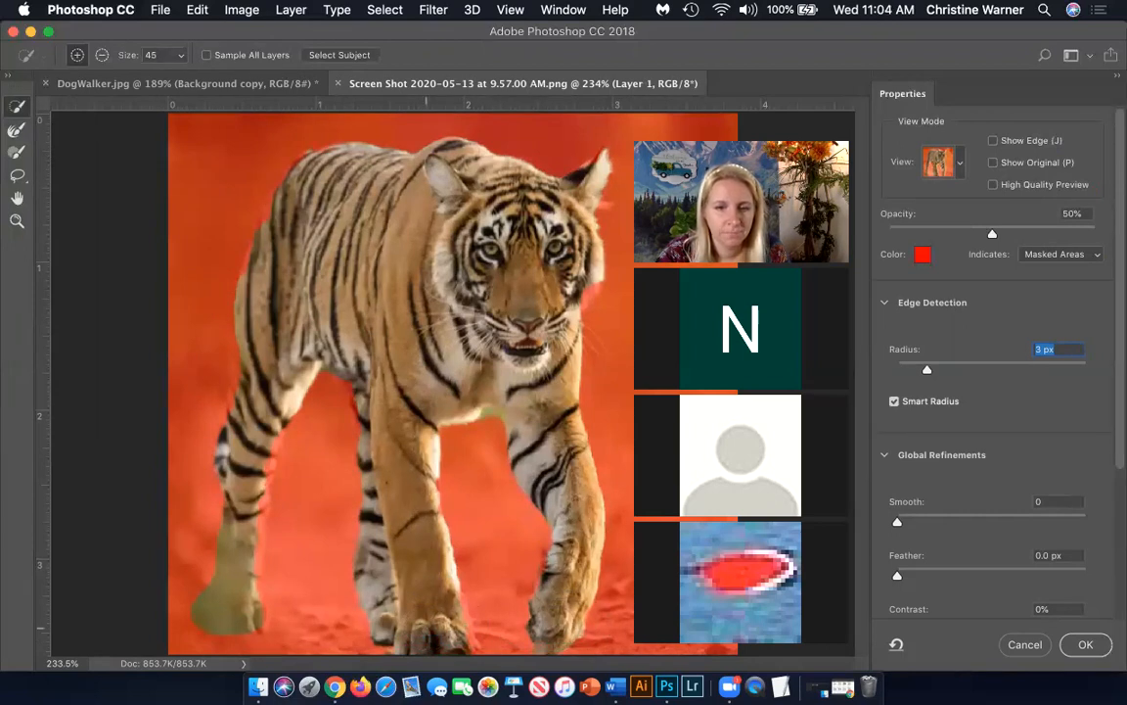
pyautogui.moveTo(425, 627); pyautogui.dragTo(509, 519)
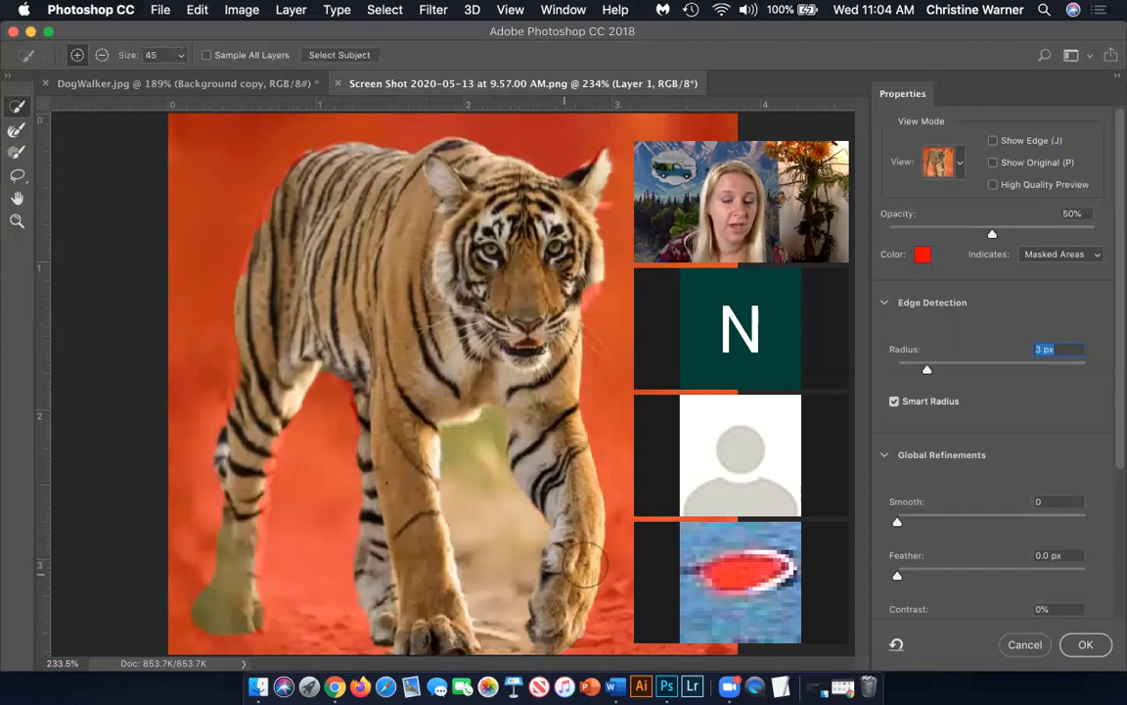
pyautogui.press('super+z')
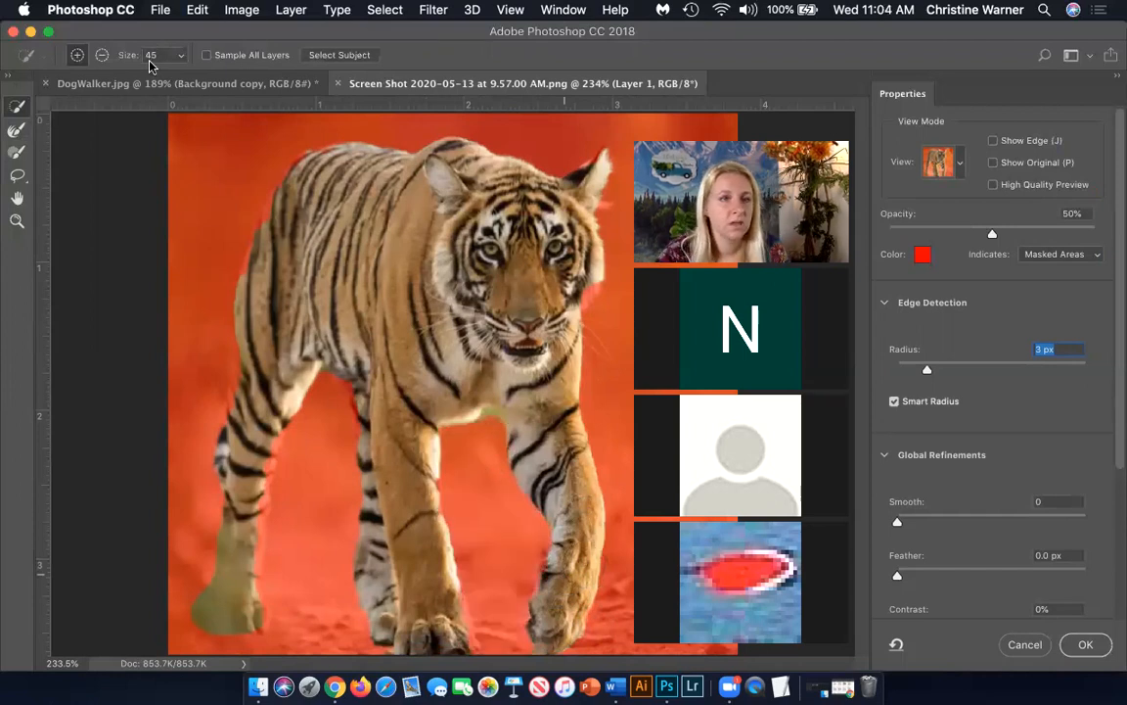
# Refine the selection edge beside the tiger's cheek with the Refine Edge brush and set Feather to 5.5 px
pyautogui.click(17, 131)
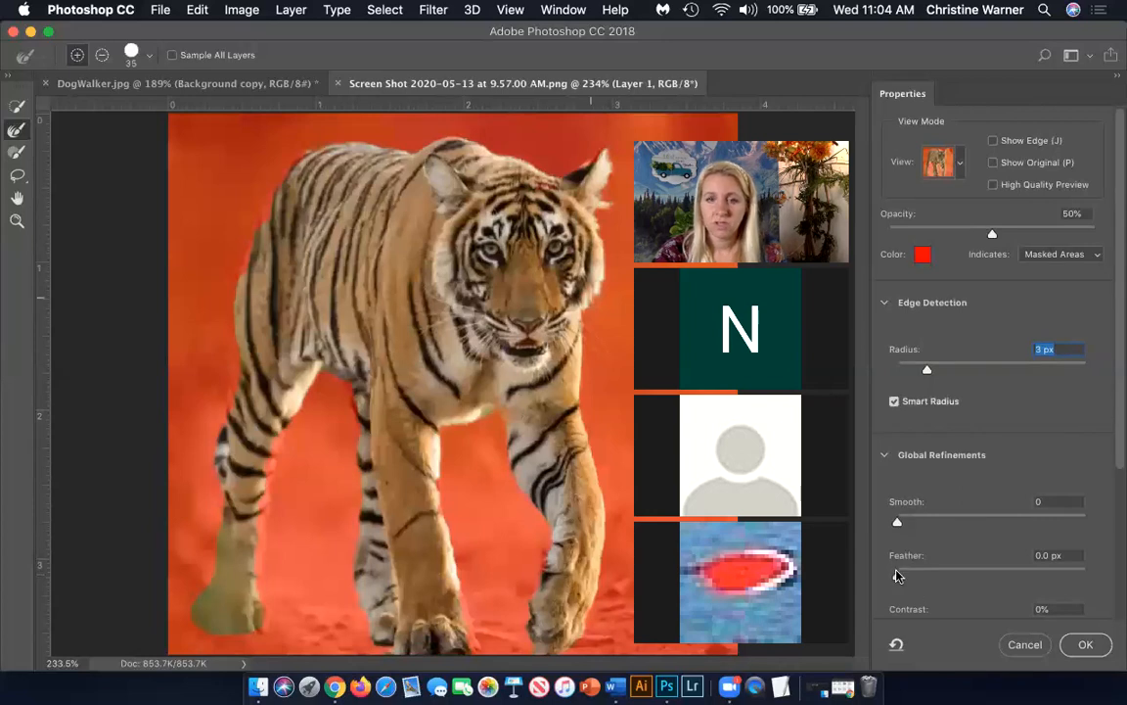
pyautogui.moveTo(897, 575); pyautogui.dragTo(943, 576)
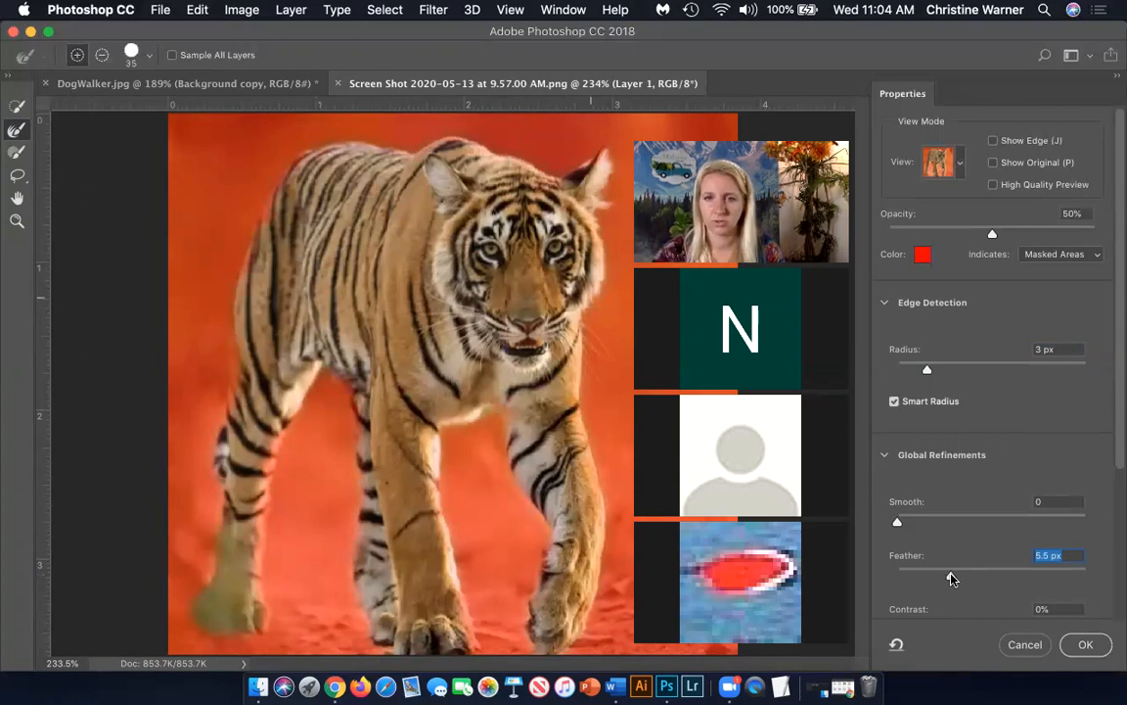
# Apply the refined selection, copy the tiger and paste it into the DogWalker.jpg document
pyautogui.click(1083, 645)
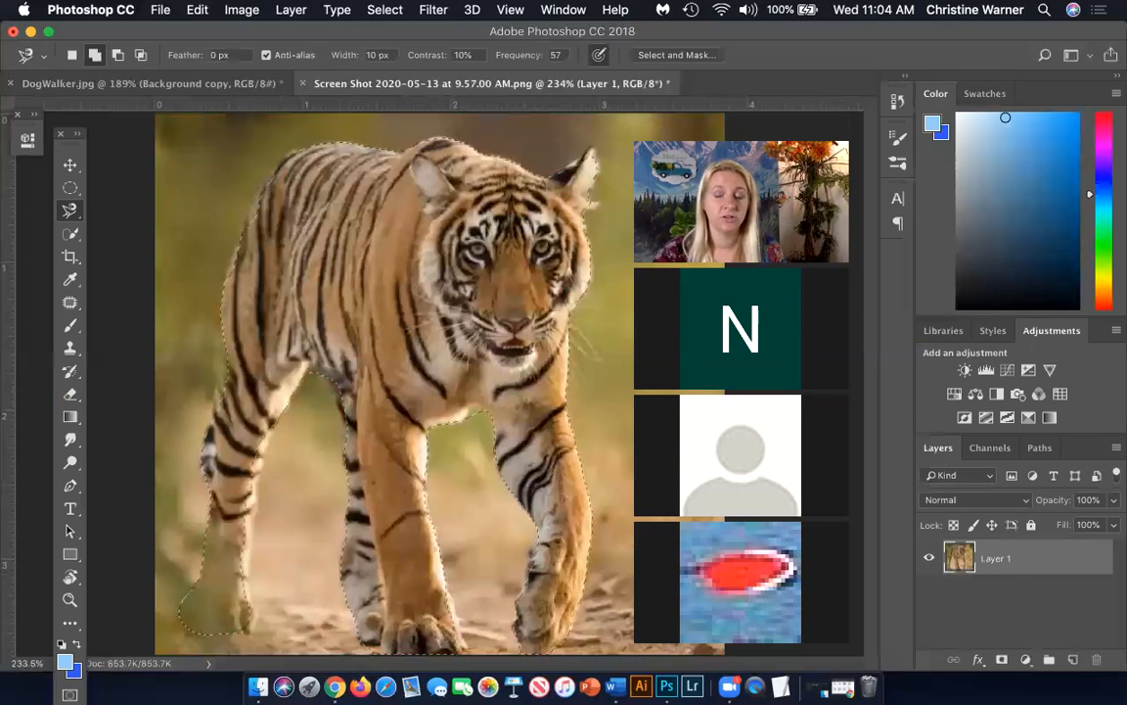
pyautogui.click(197, 9)
pyautogui.click(213, 137)
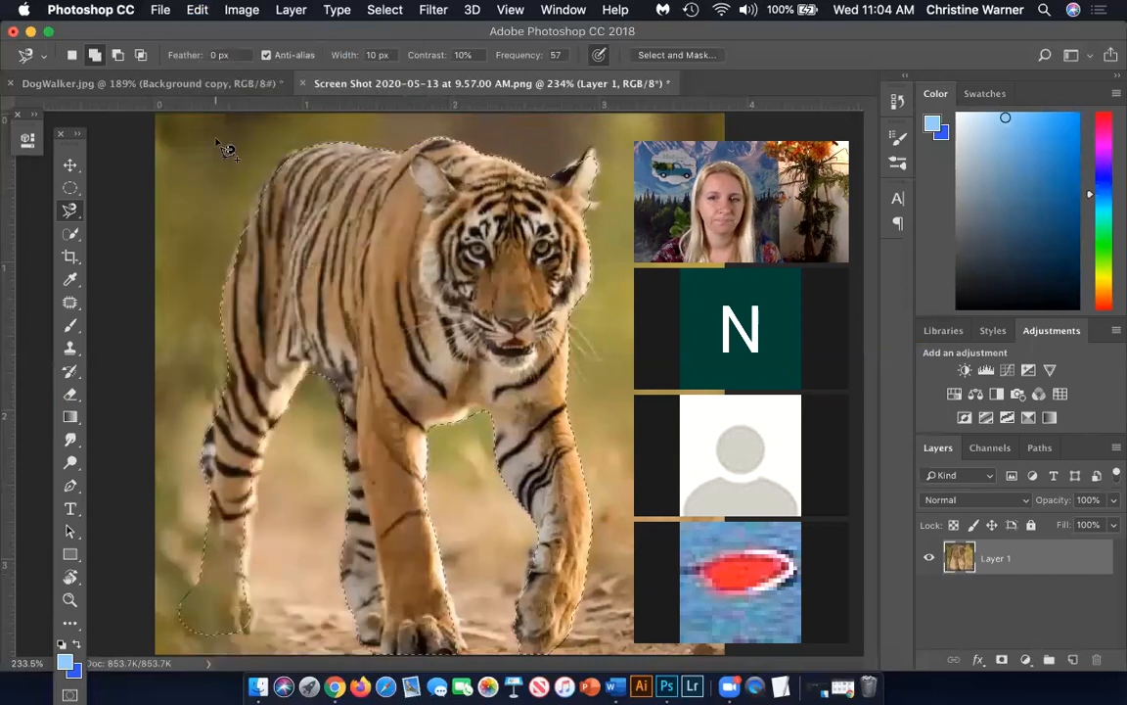
pyautogui.click(246, 86)
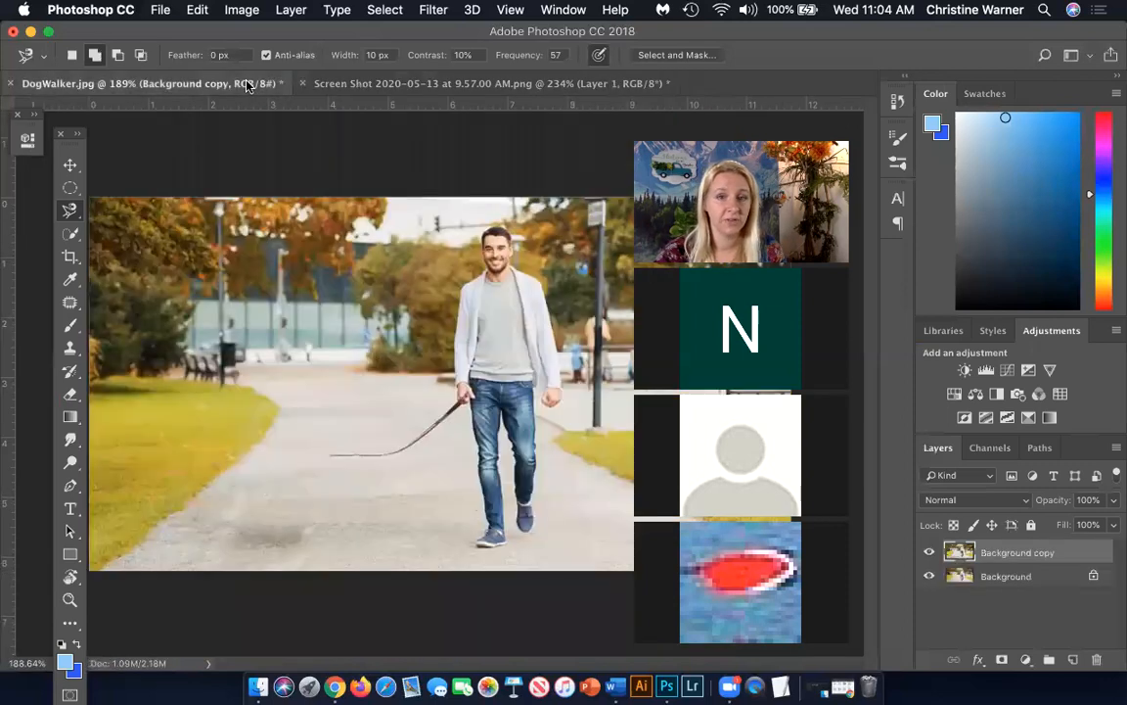
pyautogui.click(188, 10)
pyautogui.click(216, 166)
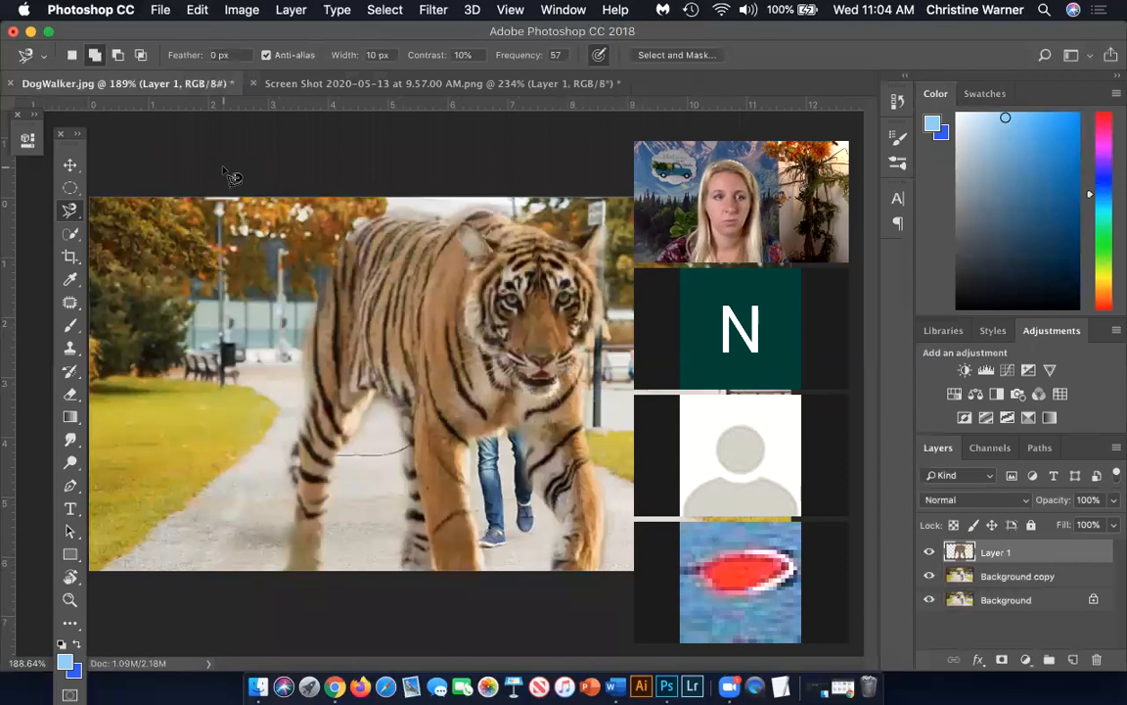
# Move the pasted tiger with the Move tool so it stands on the leash side of the walking man
pyautogui.click(72, 166)
pyautogui.moveTo(452, 340); pyautogui.dragTo(267, 313)
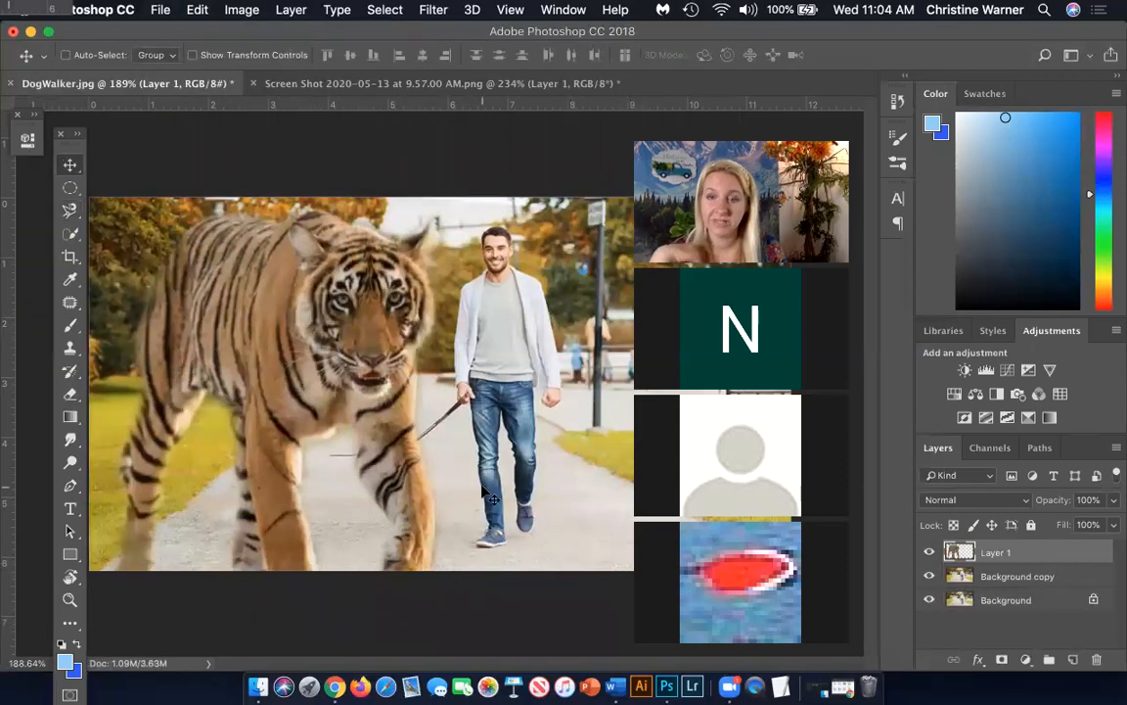
pyautogui.click(197, 10)
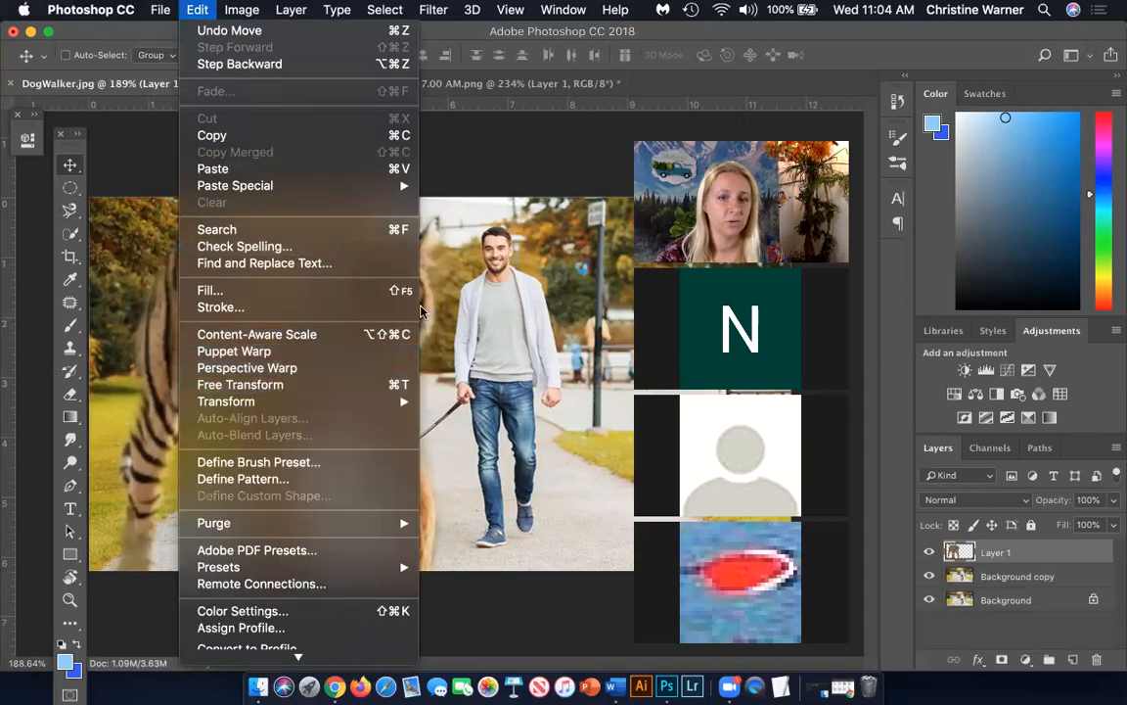
pyautogui.click(487, 379)
pyautogui.moveTo(488, 379); pyautogui.dragTo(484, 373)
# Scale the tiger down to about 61% of its width and height with Free Transform
pyautogui.press('super+t')
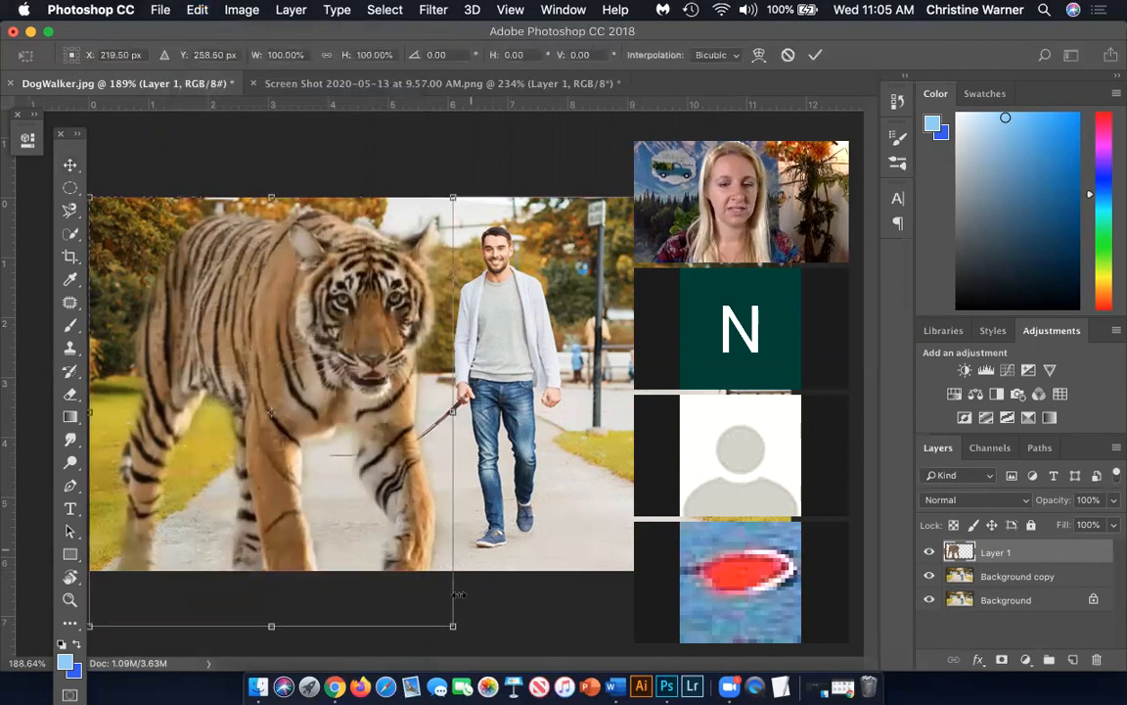
pyautogui.moveTo(452, 624); pyautogui.dragTo(309, 633)
pyautogui.press('super+z')
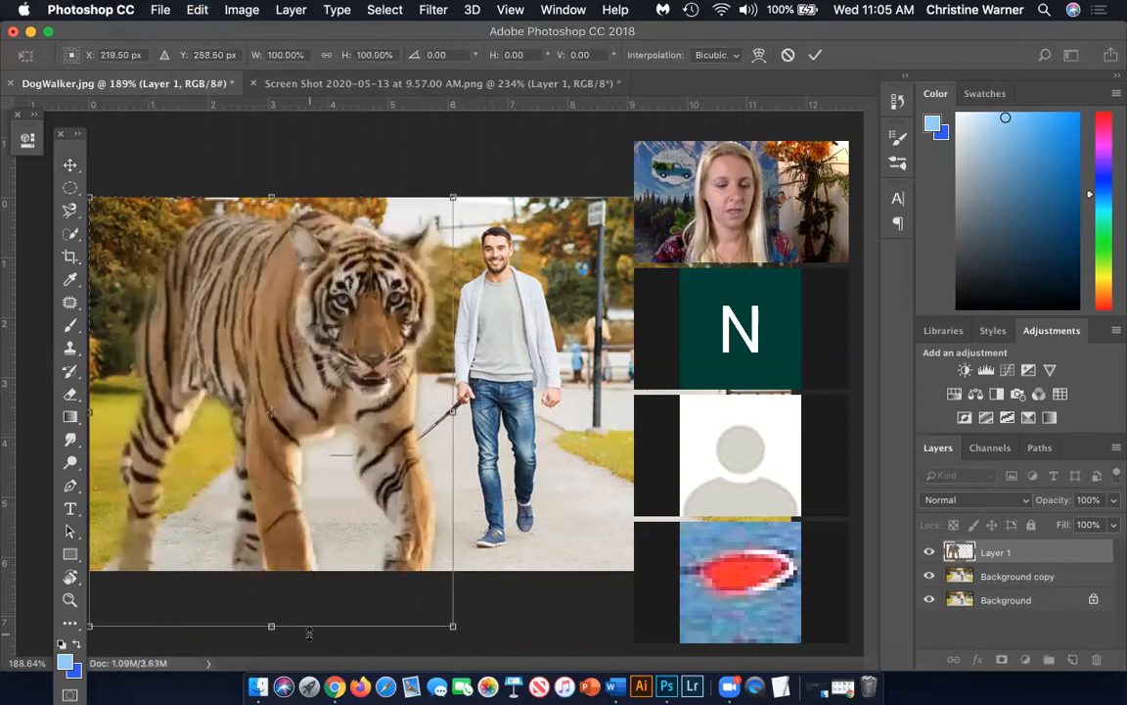
pyautogui.moveTo(439, 626); pyautogui.dragTo(290, 467)
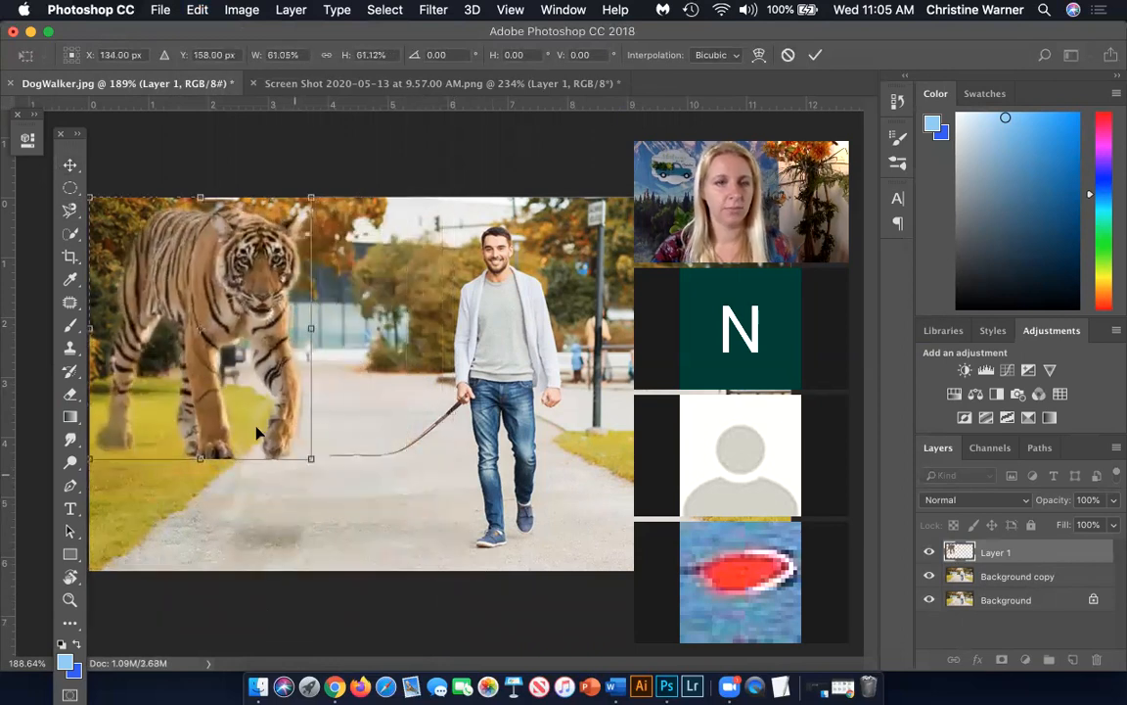
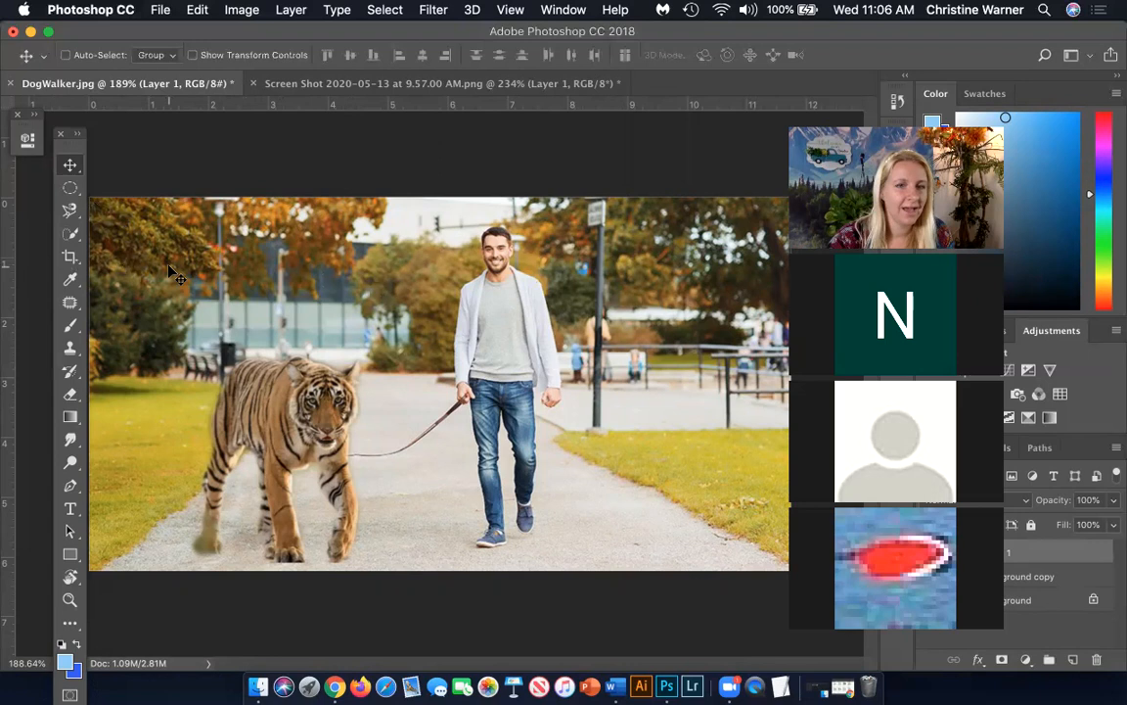
# Clone tree foliage over the street sign and the upper part of its pole using a soft 30 px Clone Stamp brush
pyautogui.scroll(5, 636, 393)
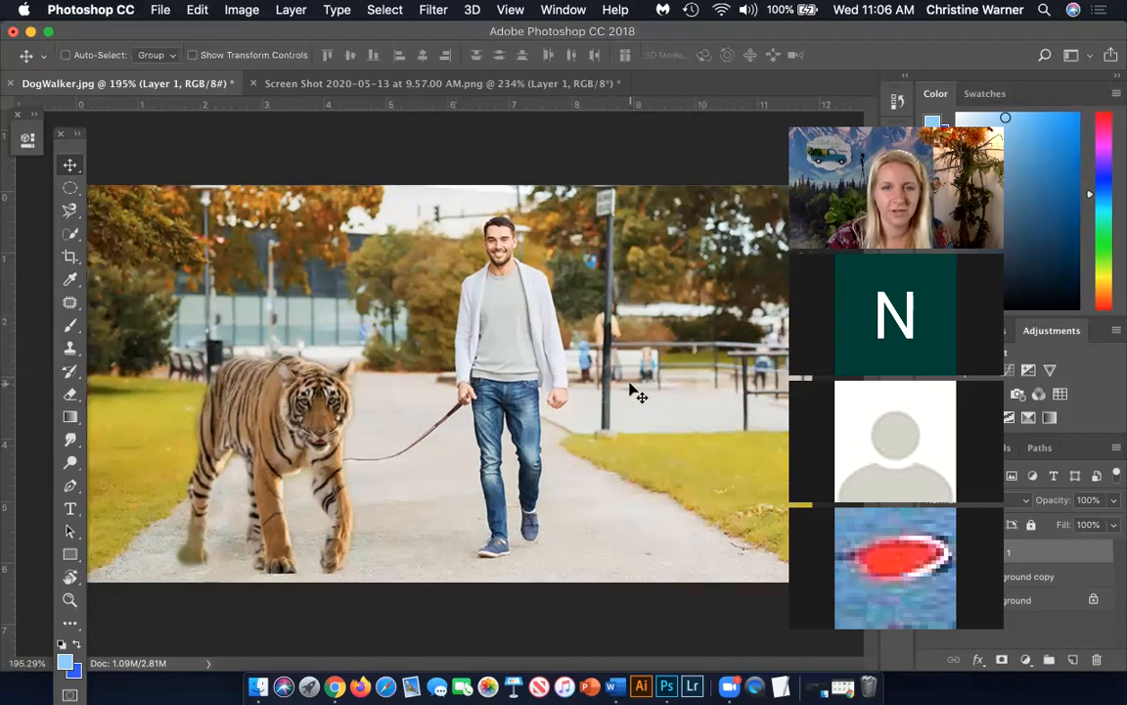
pyautogui.hscroll(5, 636, 393)
pyautogui.scroll(-3, 636, 393)
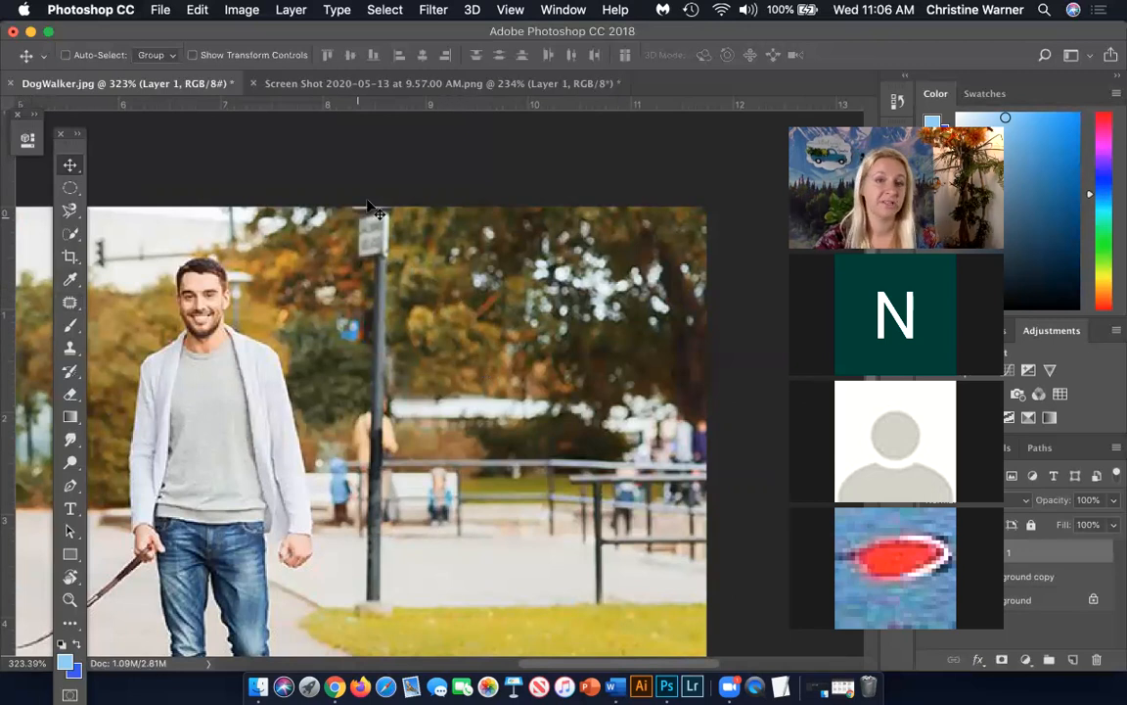
pyautogui.click(67, 353)
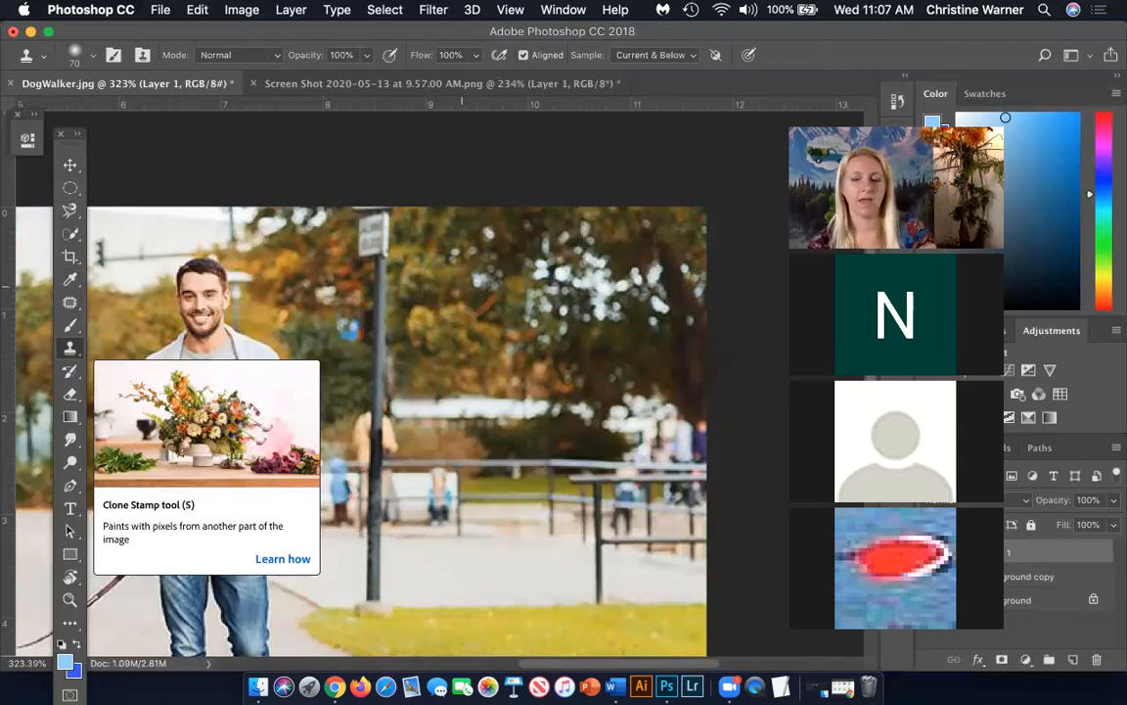
pyautogui.press('[')
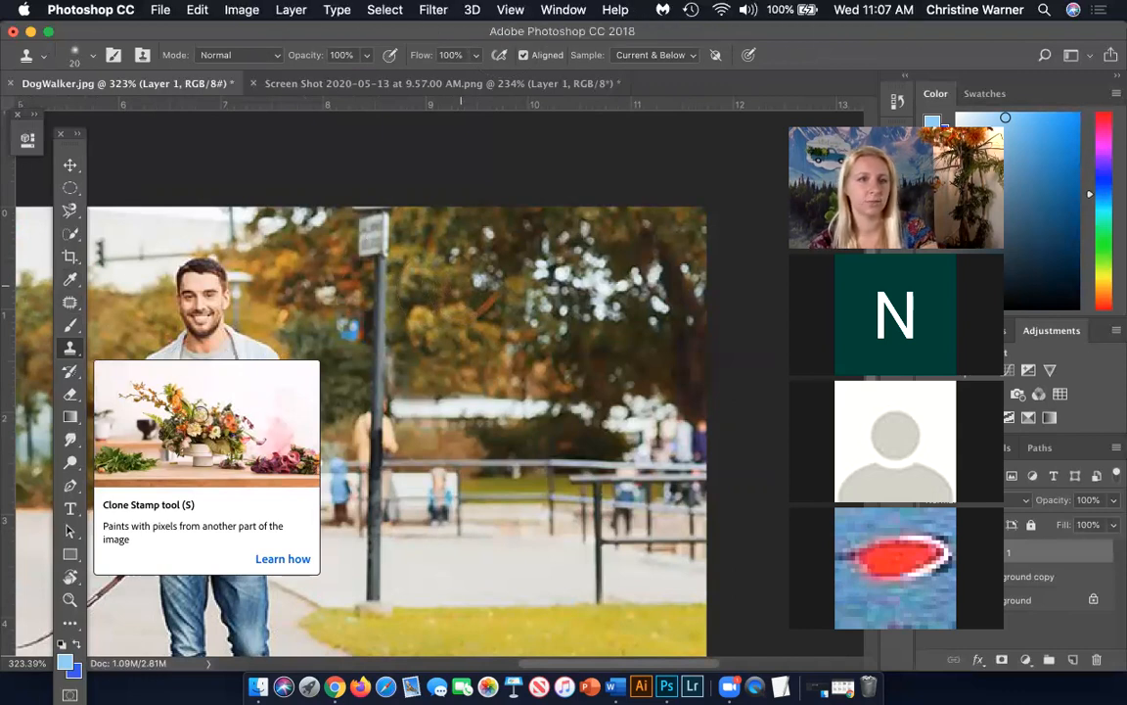
pyautogui.click(93, 56)
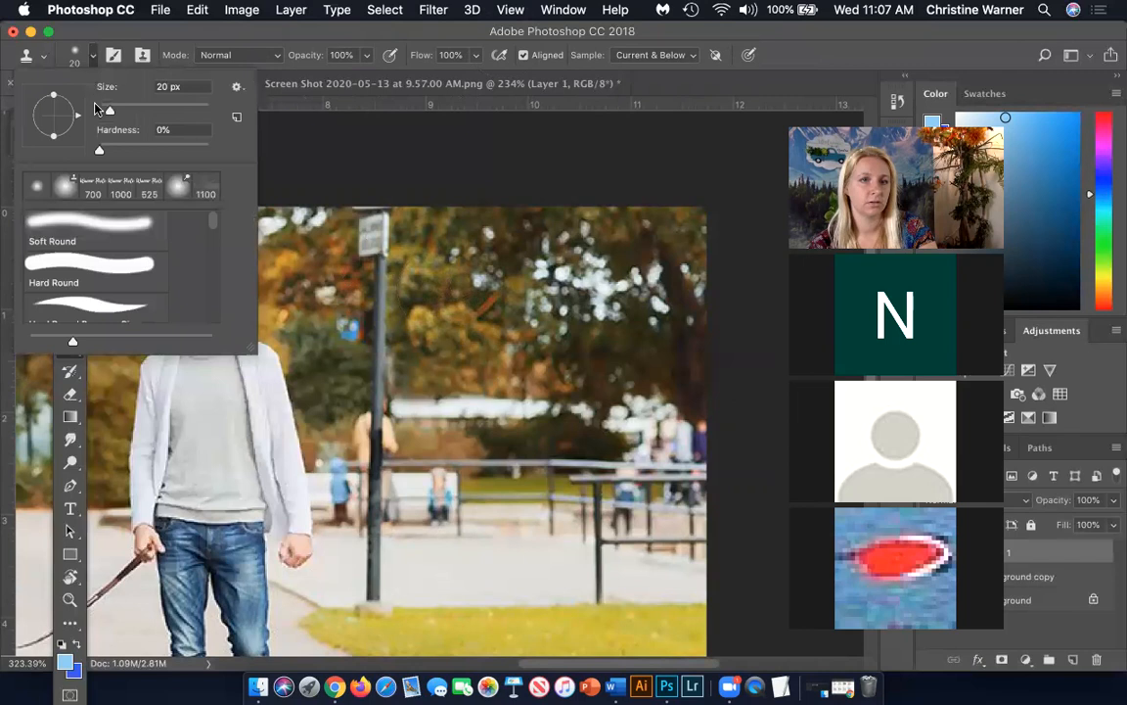
pyautogui.moveTo(108, 116)
pyautogui.mouseDown()
pyautogui.moveTo(146, 110)
pyautogui.moveTo(114, 110)
pyautogui.mouseUp()
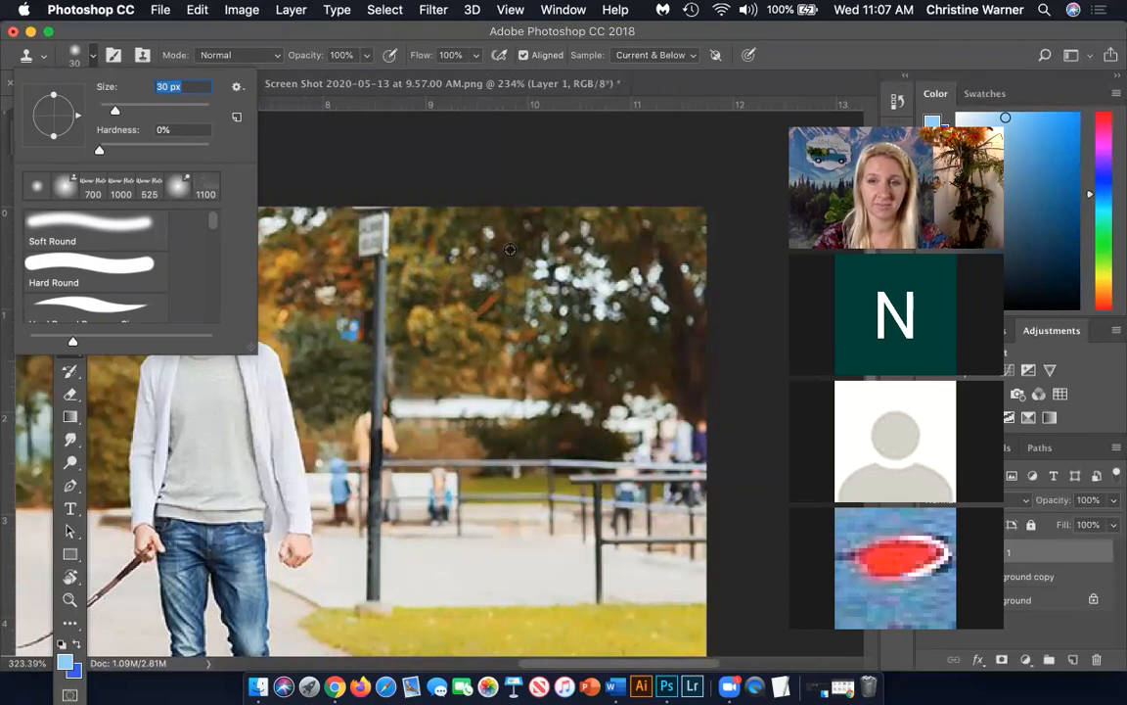
pyautogui.press('Return')
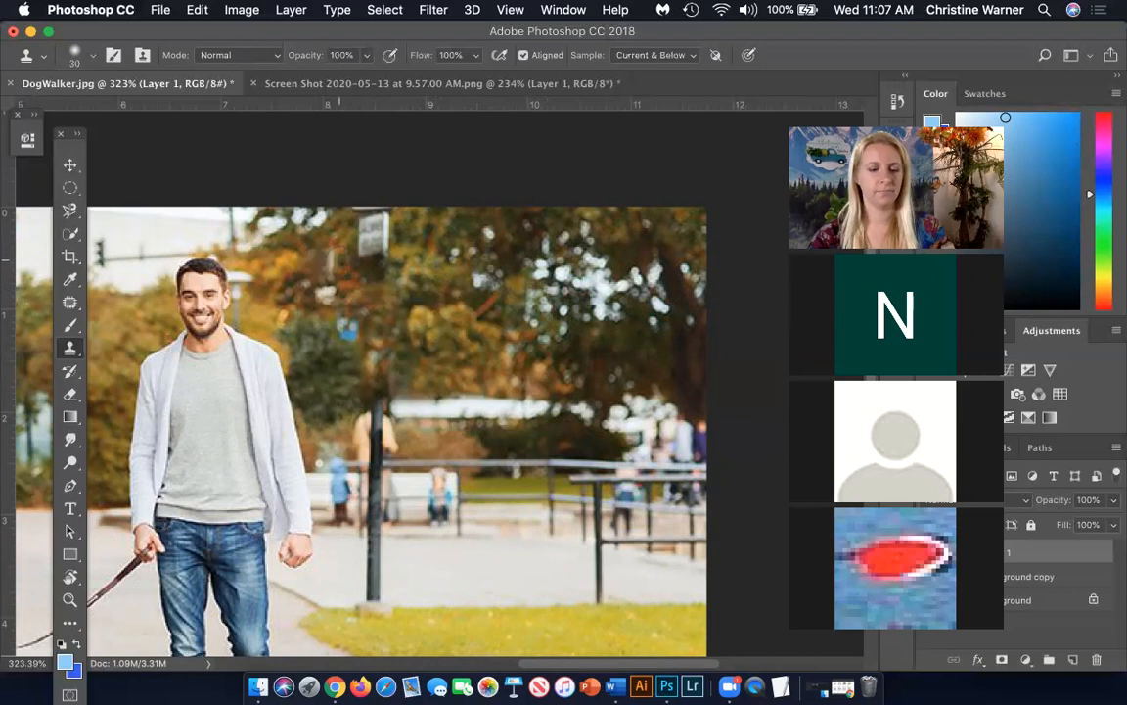
pyautogui.moveTo(396, 229)
pyautogui.mouseDown()
pyautogui.moveTo(379, 234)
pyautogui.moveTo(378, 252)
pyautogui.mouseUp()
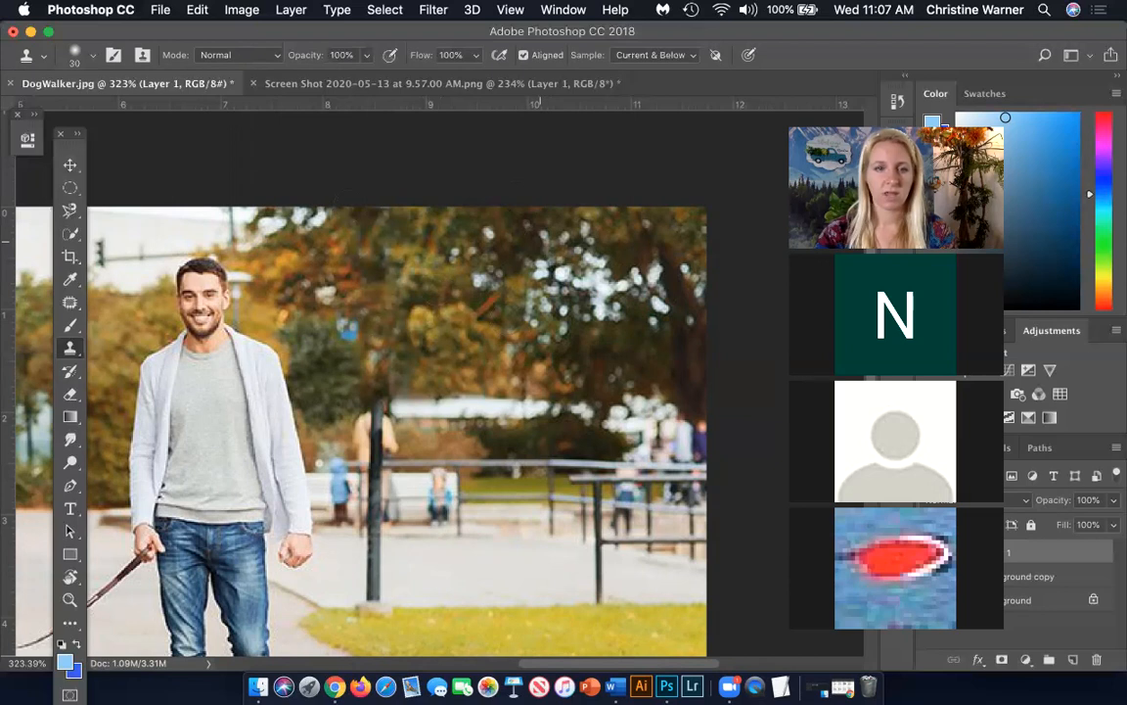
# Try to erase the base of the remaining pole with the Spot Healing Brush on Layer 1
pyautogui.scroll(-5, 541, 372)
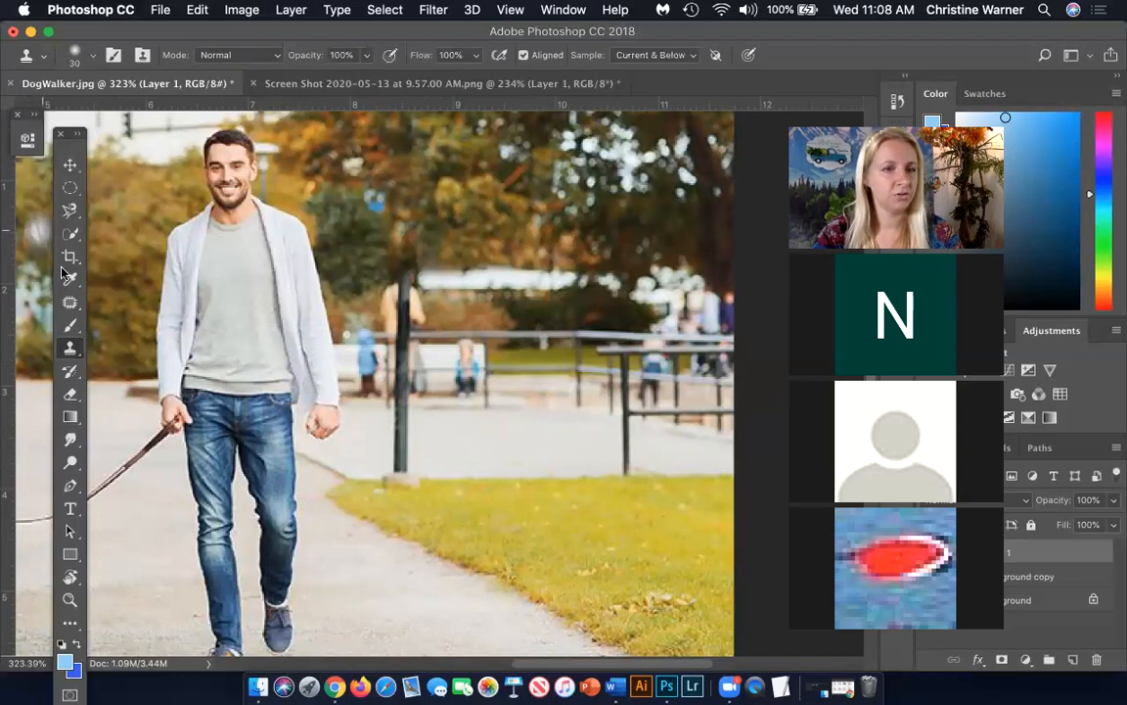
pyautogui.click(71, 302)
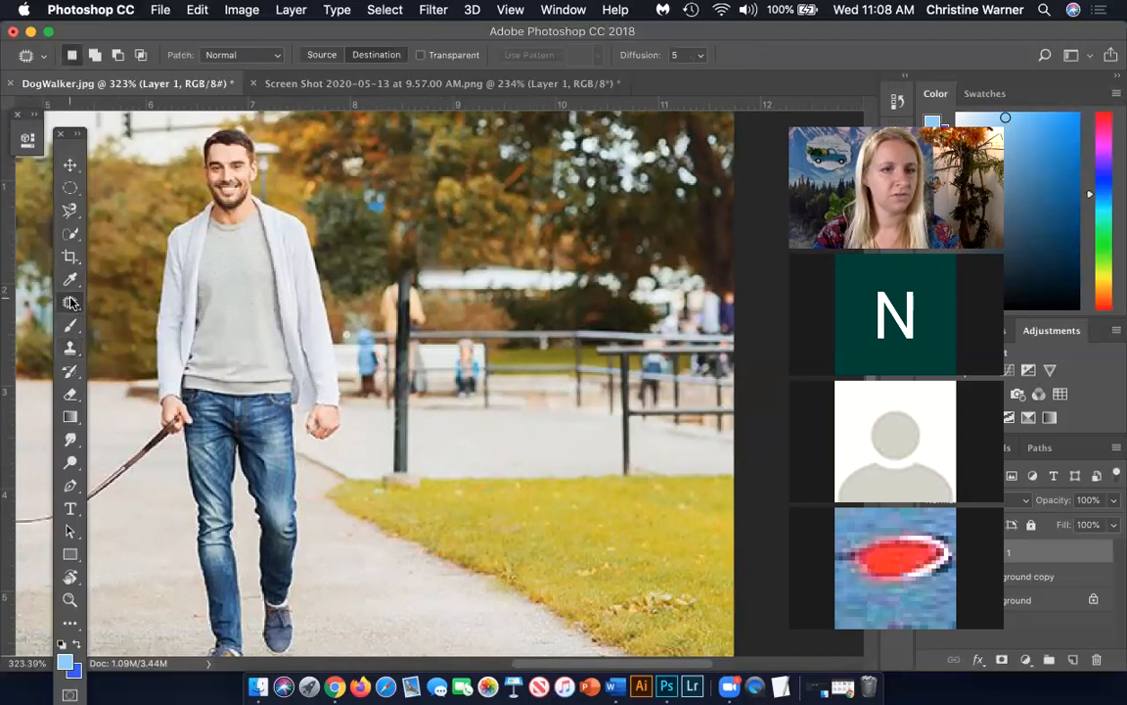
pyautogui.click(166, 302)
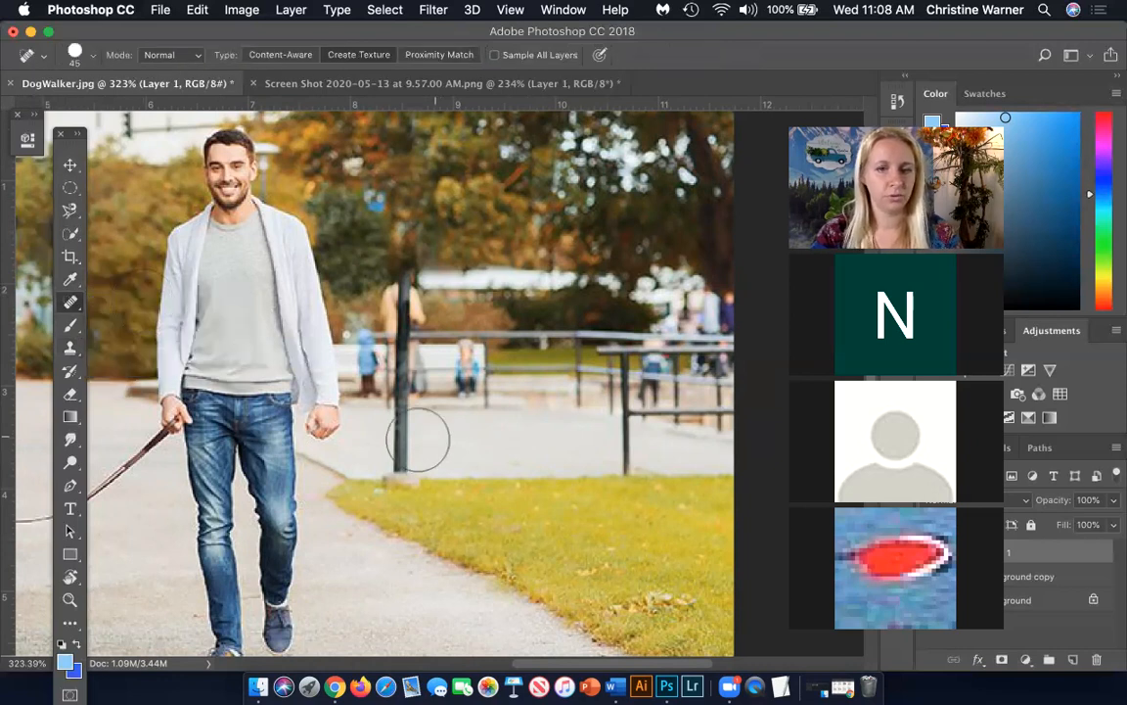
pyautogui.moveTo(409, 444); pyautogui.dragTo(409, 405)
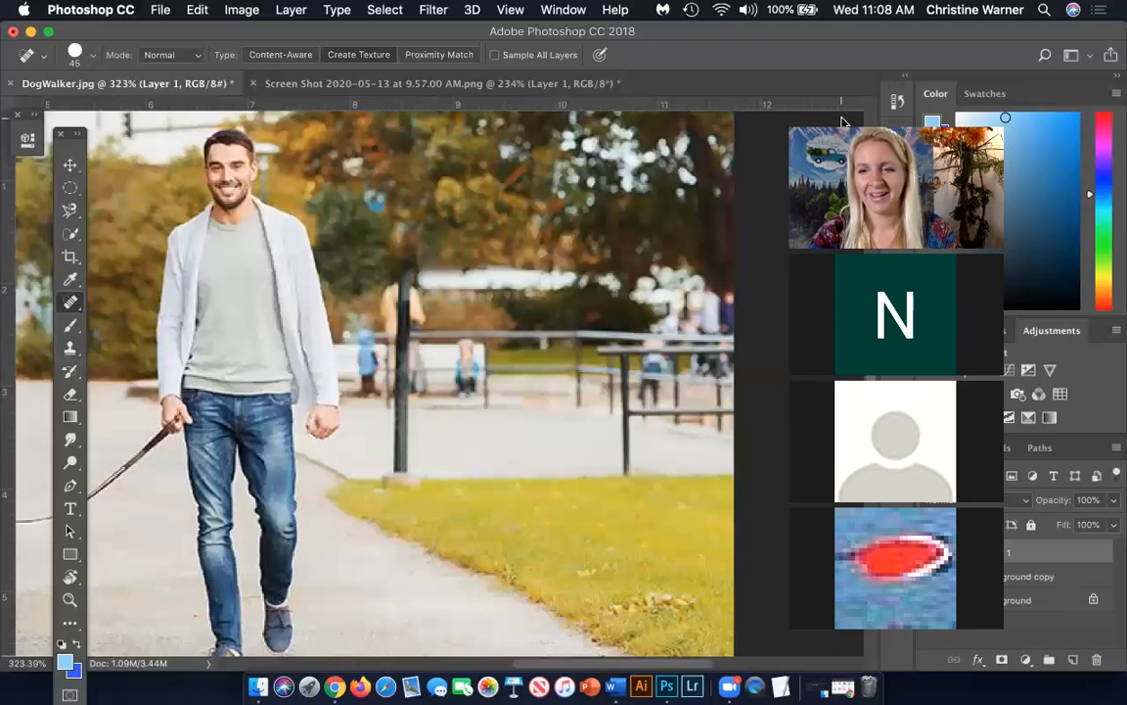
# Make the Background copy layer active, try a Spot Healing Brush stroke down the lower pole and undo it
pyautogui.moveTo(861, 123); pyautogui.dragTo(749, 107)
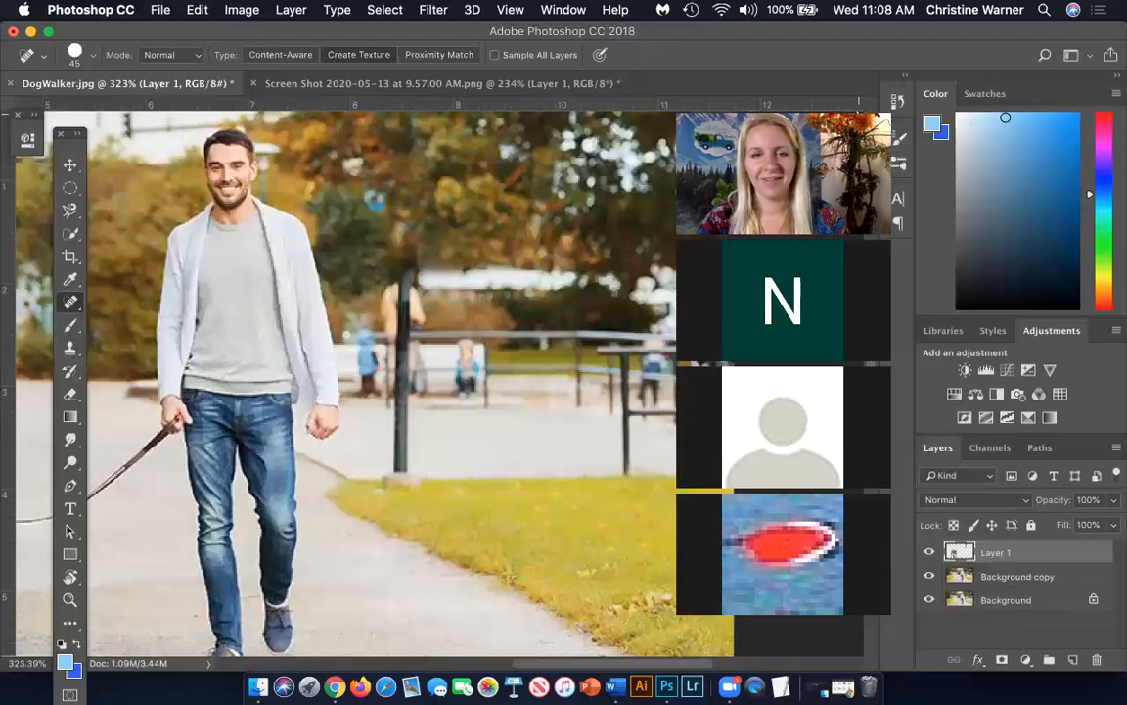
pyautogui.click(999, 576)
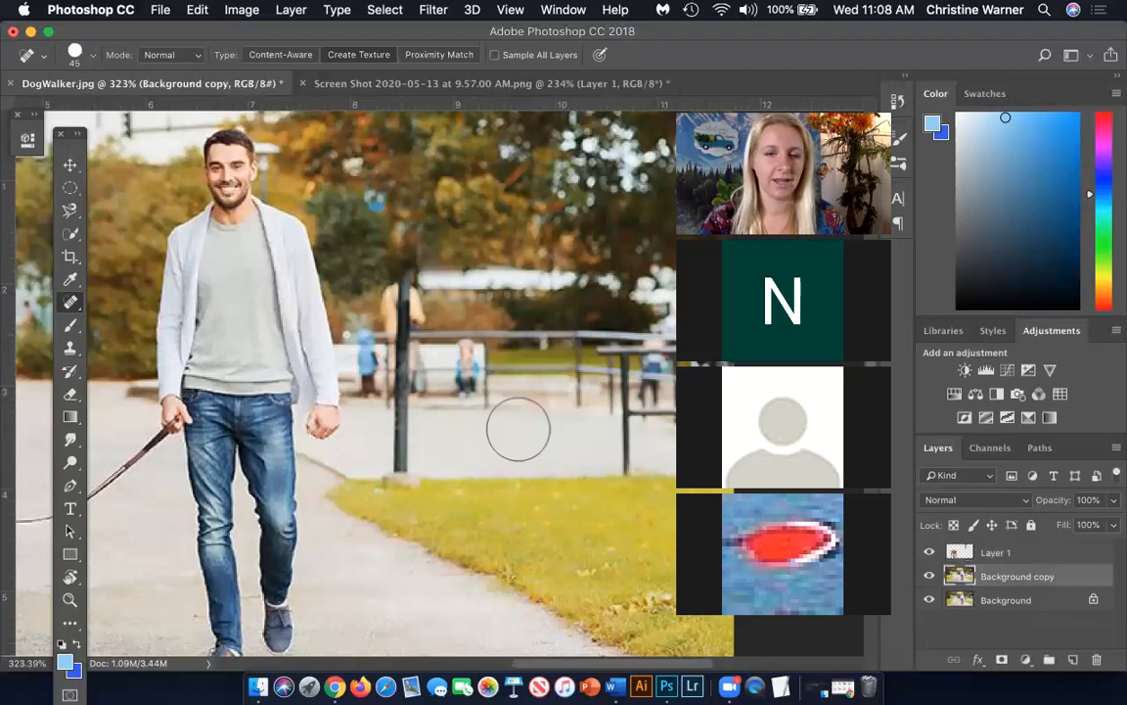
pyautogui.moveTo(397, 354); pyautogui.dragTo(400, 430)
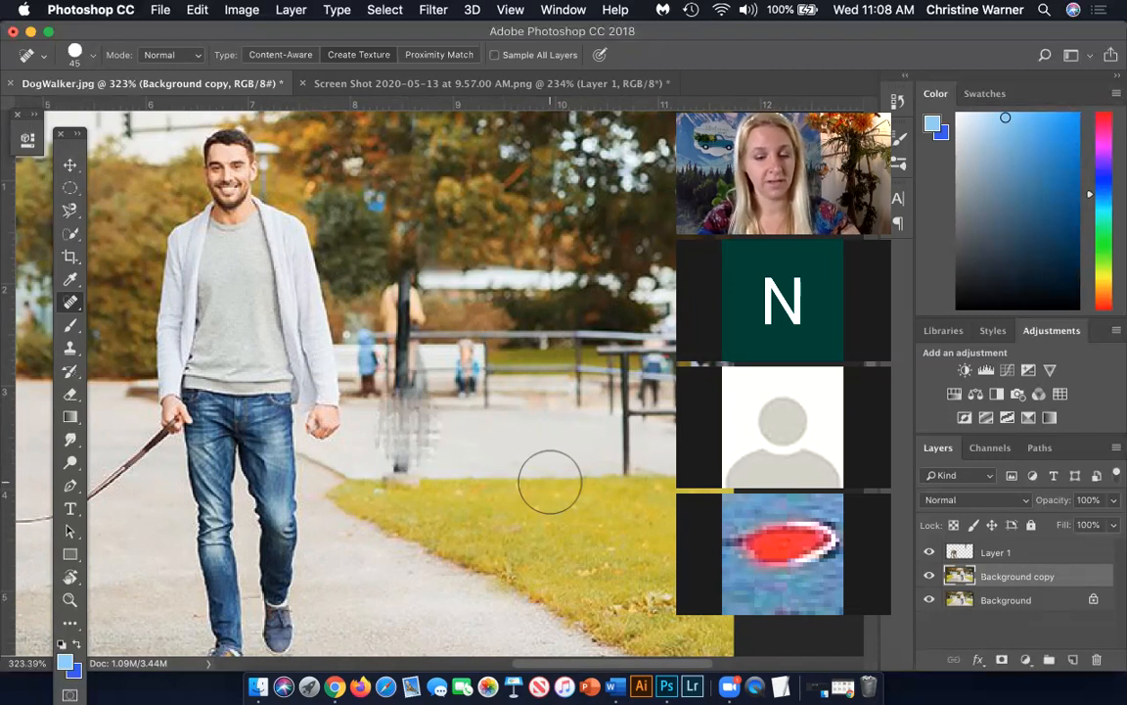
pyautogui.press('super+z')
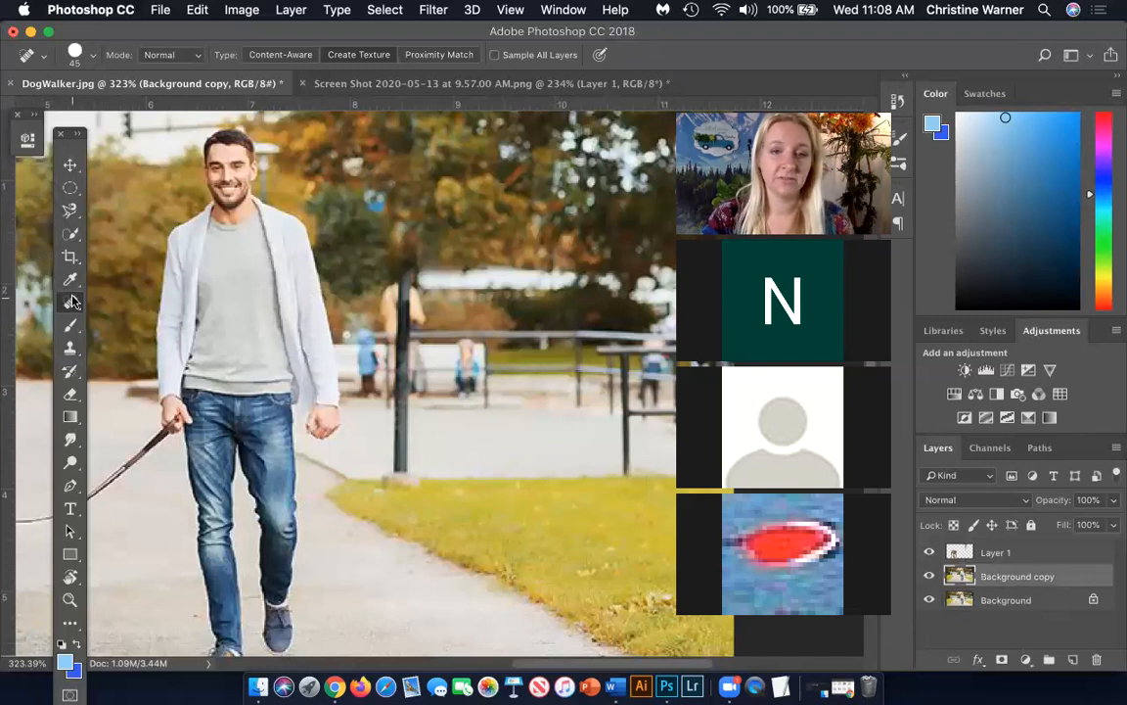
# Outline the lower part of the pole above the grass with the Patch tool, try shifting the patch in Destination mode, and deselect
pyautogui.click(73, 299)
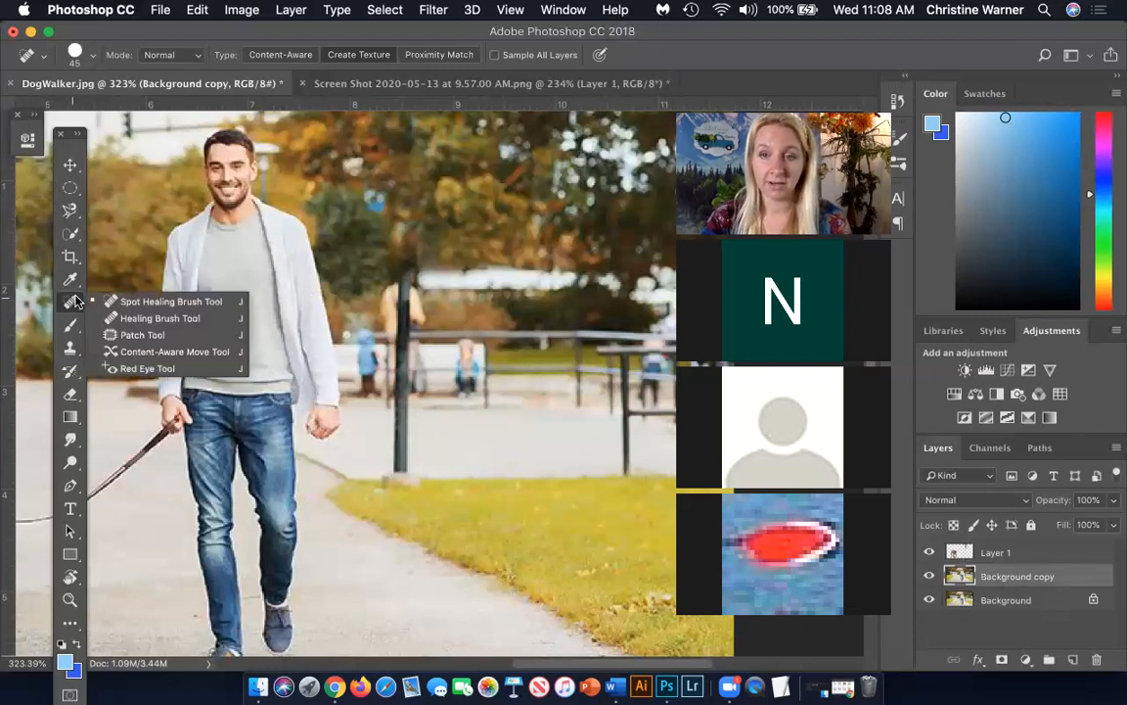
pyautogui.click(143, 334)
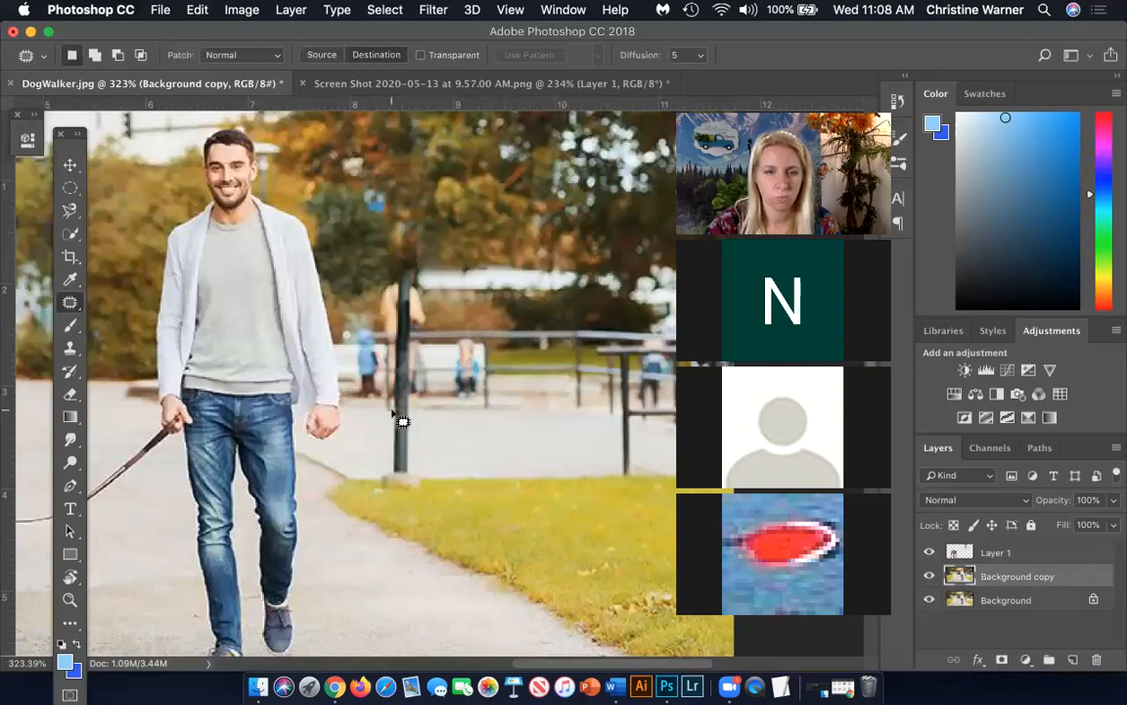
pyautogui.moveTo(404, 480)
pyautogui.mouseDown()
pyautogui.moveTo(392, 423)
pyautogui.moveTo(420, 420)
pyautogui.mouseUp()
pyautogui.press('super+d')
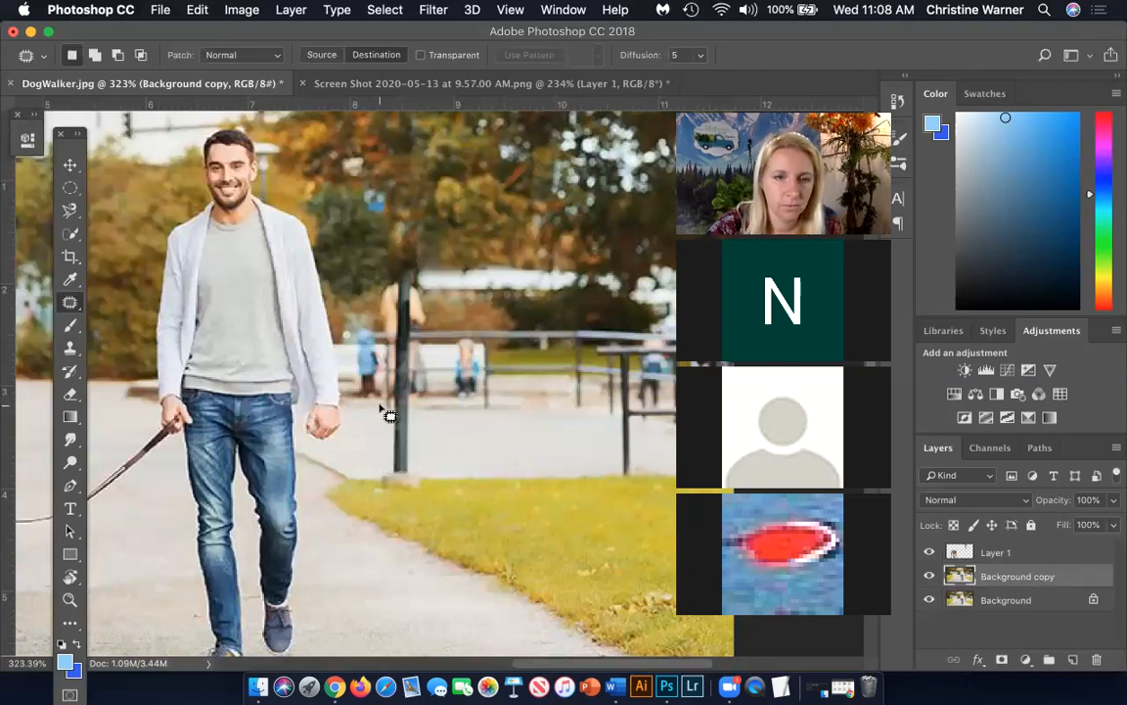
pyautogui.moveTo(419, 409)
pyautogui.mouseDown()
pyautogui.moveTo(415, 469)
pyautogui.moveTo(382, 473)
pyautogui.moveTo(379, 412)
pyautogui.mouseUp()
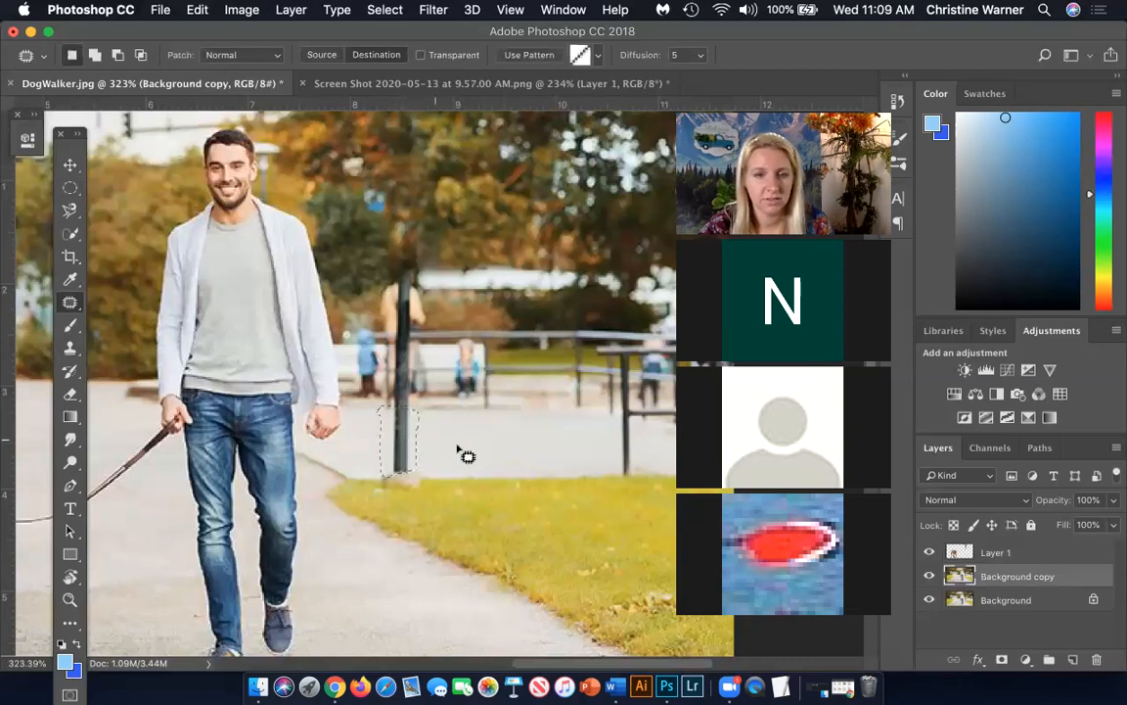
pyautogui.moveTo(408, 458)
pyautogui.mouseDown()
pyautogui.moveTo(478, 466)
pyautogui.moveTo(380, 456)
pyautogui.moveTo(411, 454)
pyautogui.mouseUp()
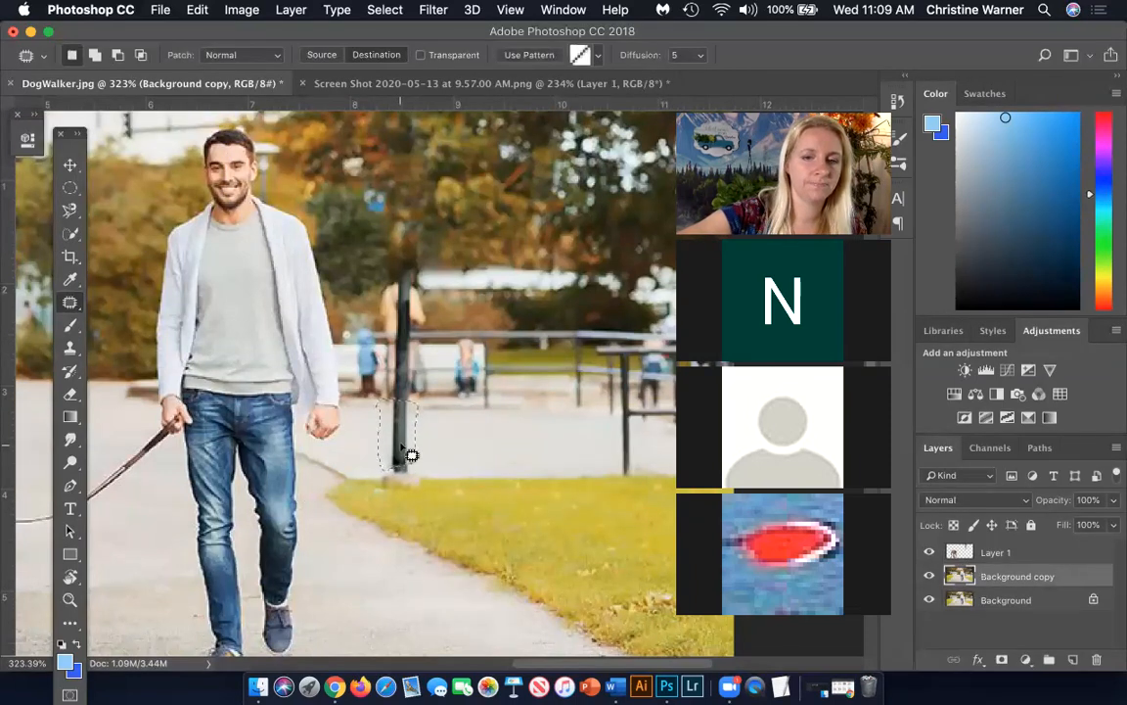
pyautogui.press('super+d')
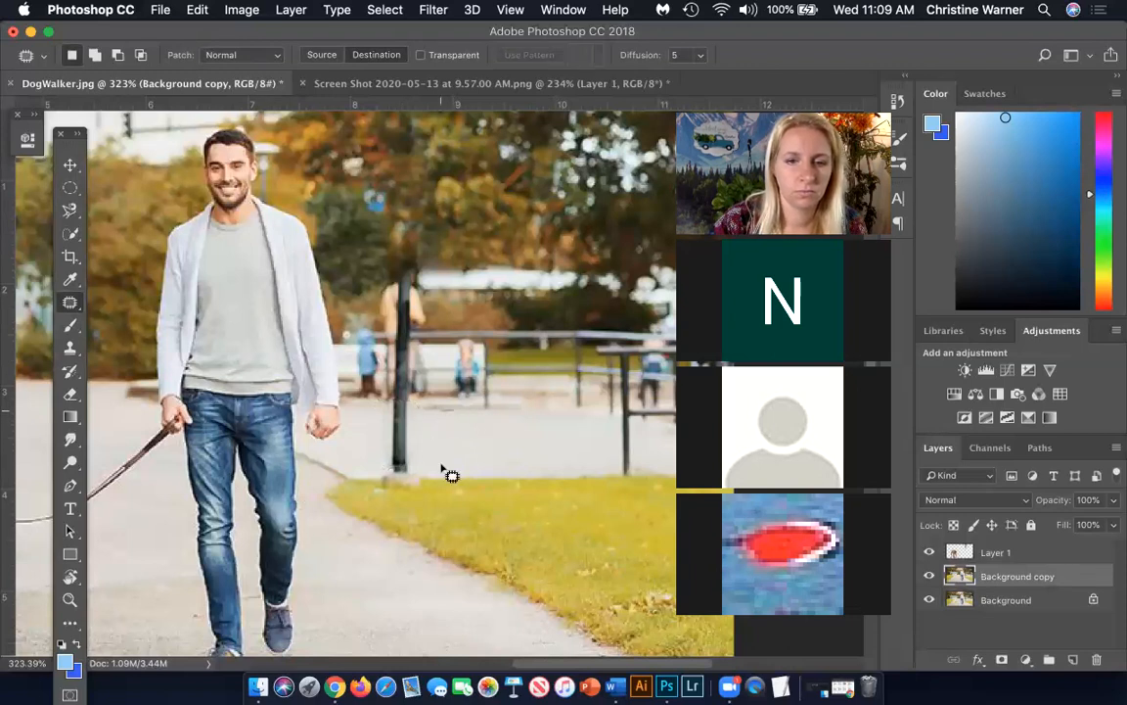
# Patch the base of the pole with a pavement area sampled just beside it and clear the selection
pyautogui.moveTo(441, 469)
pyautogui.mouseDown()
pyautogui.moveTo(483, 452)
pyautogui.moveTo(452, 408)
pyautogui.moveTo(477, 420)
pyautogui.moveTo(455, 439)
pyautogui.moveTo(407, 445)
pyautogui.mouseUp()
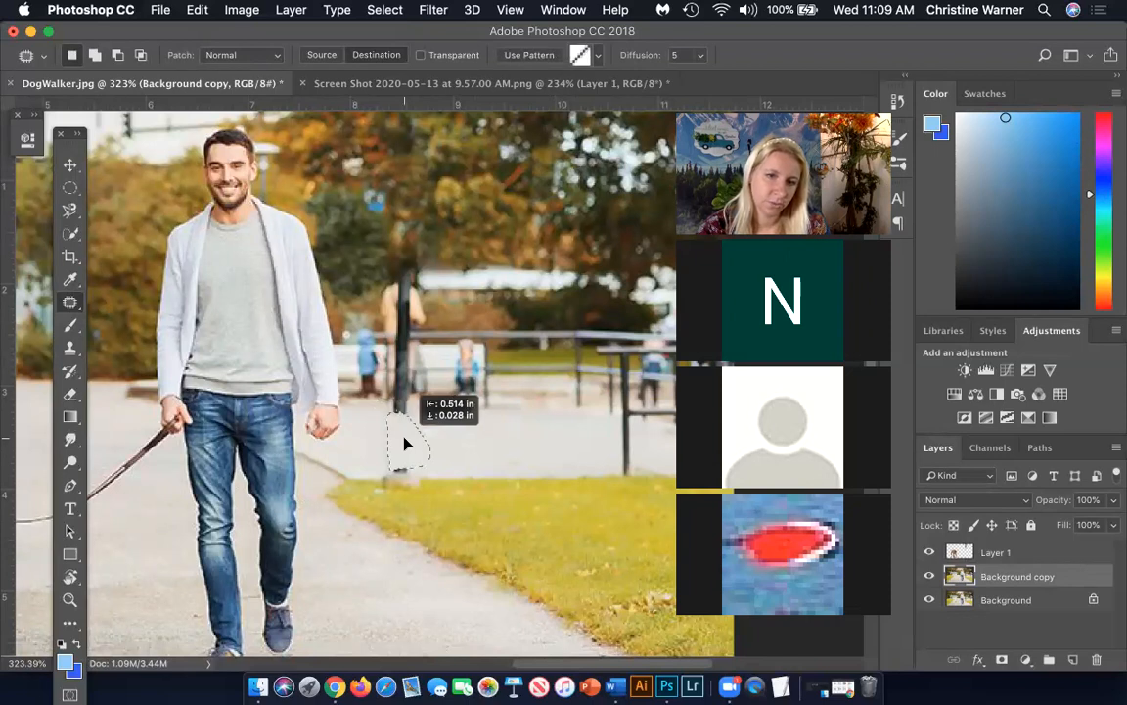
pyautogui.moveTo(407, 446); pyautogui.dragTo(409, 446)
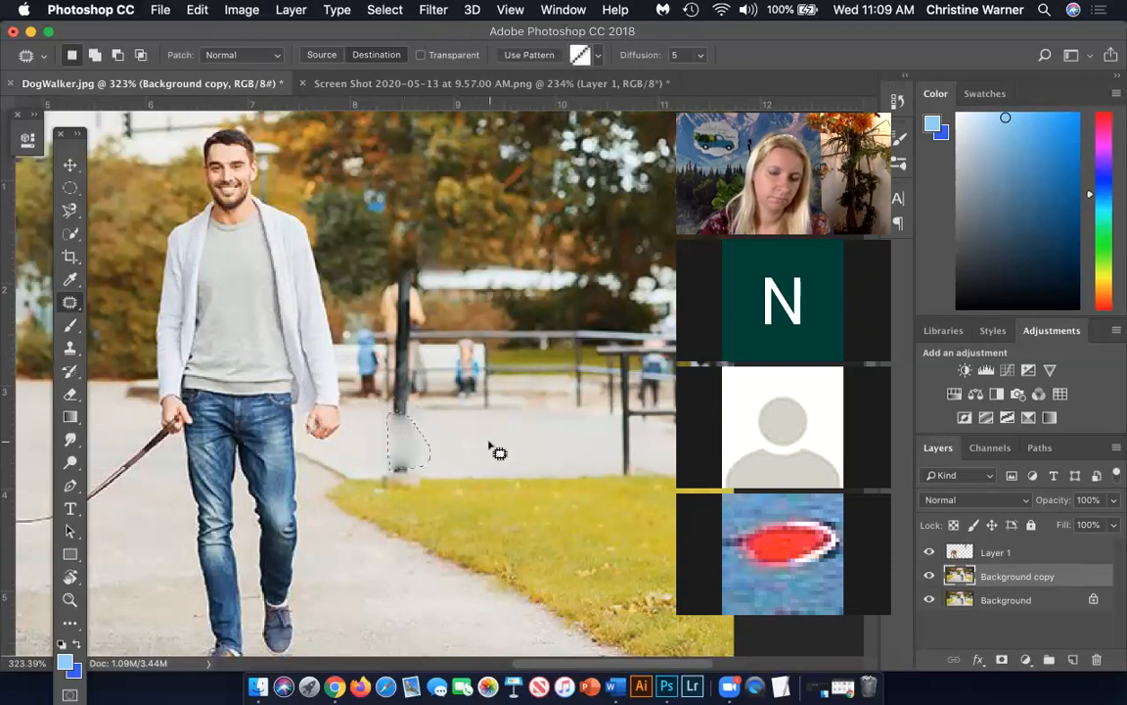
pyautogui.press('super+d')
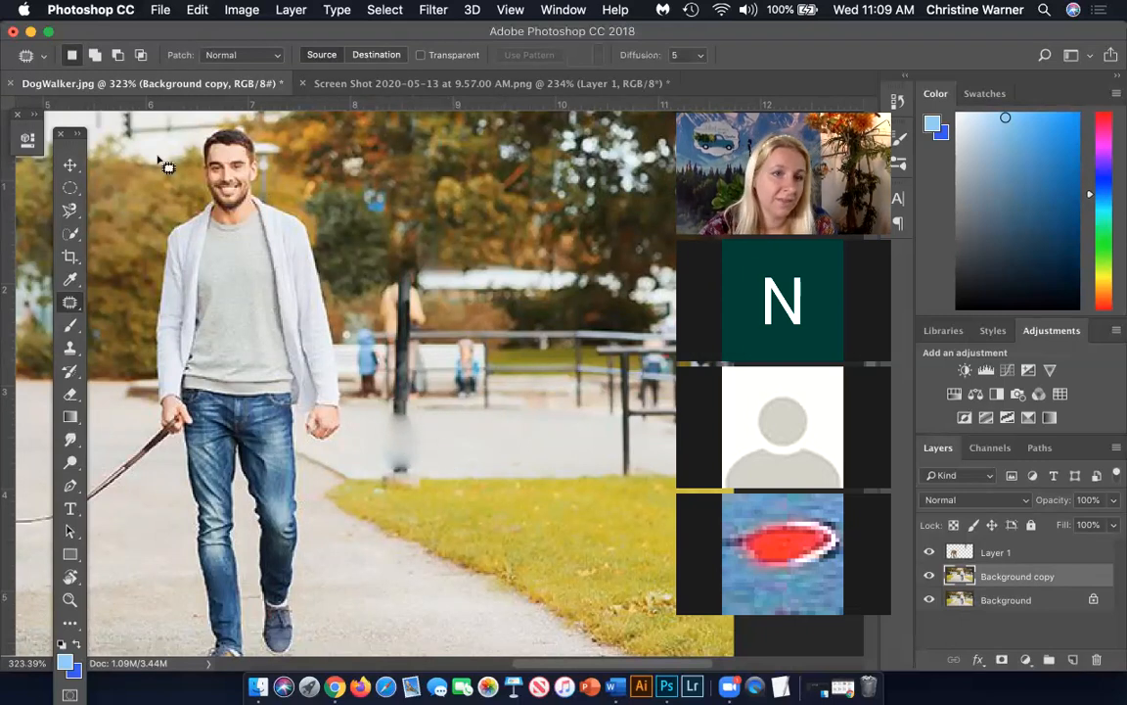
# Touch up the smudge at the base of the removed pole with the Spot Healing Brush at size 10
pyautogui.rightClick(70, 301)
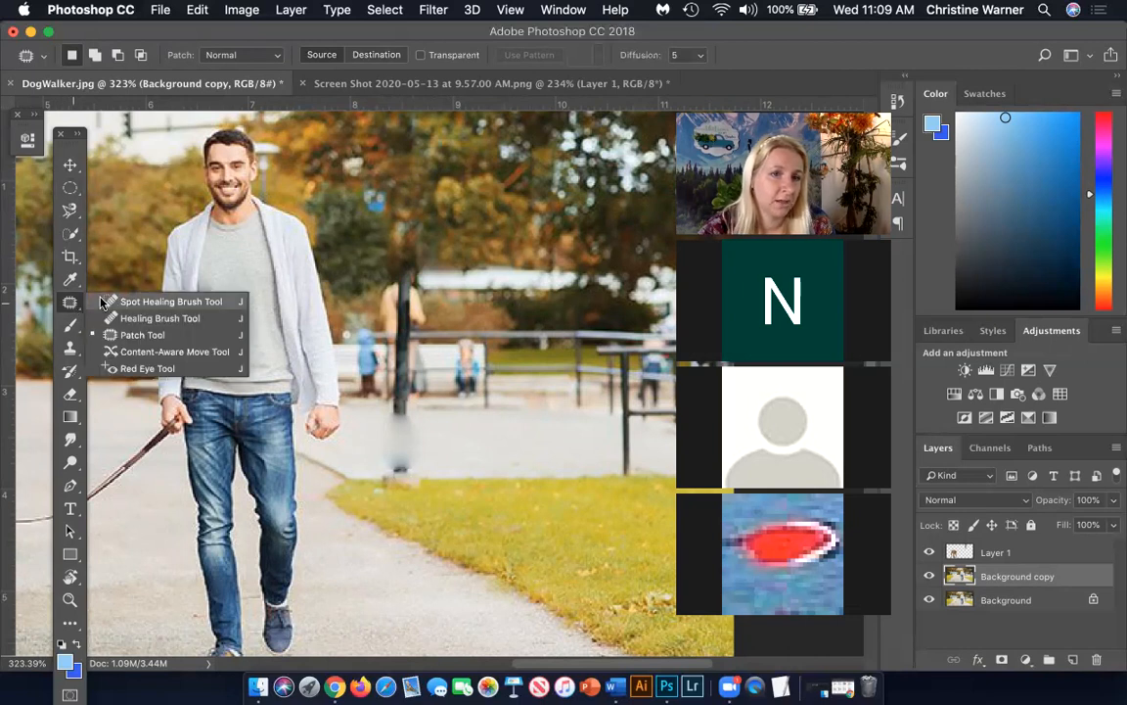
pyautogui.click(127, 301)
pyautogui.press('[')
pyautogui.press('[')
pyautogui.press('[')
pyautogui.press('[')
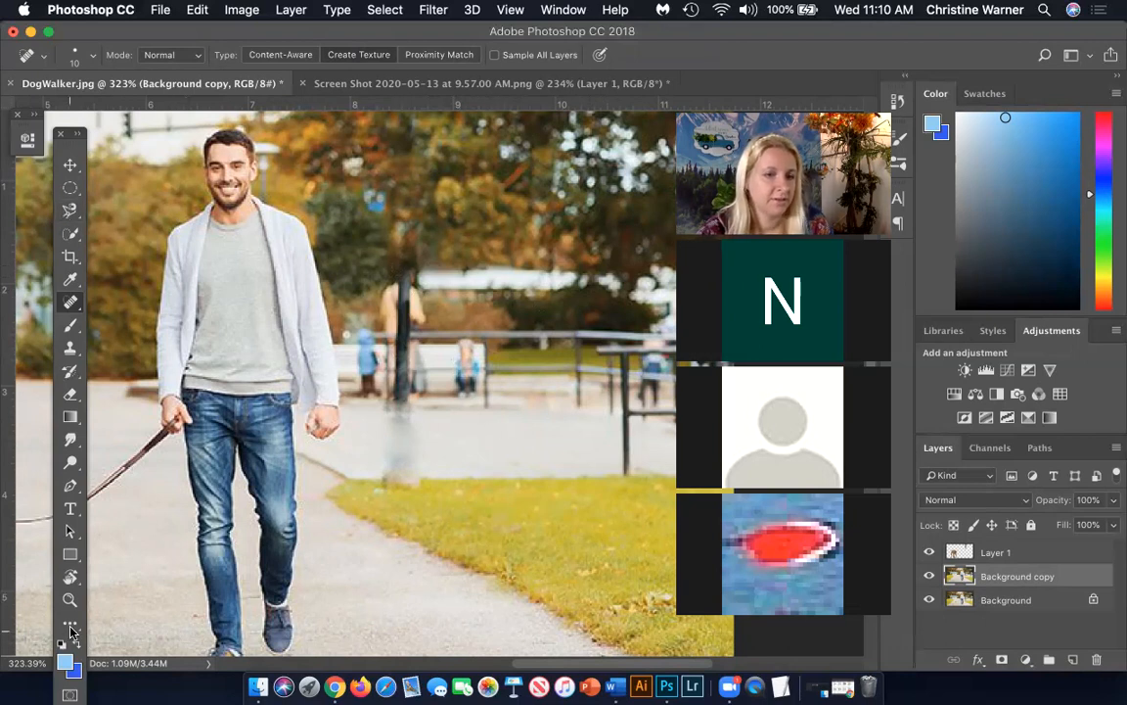
# Select a rectangle around the remaining pole and the people behind it, replace it with a Content-Aware fill, and deselect
pyautogui.click(69, 187)
pyautogui.click(107, 187)
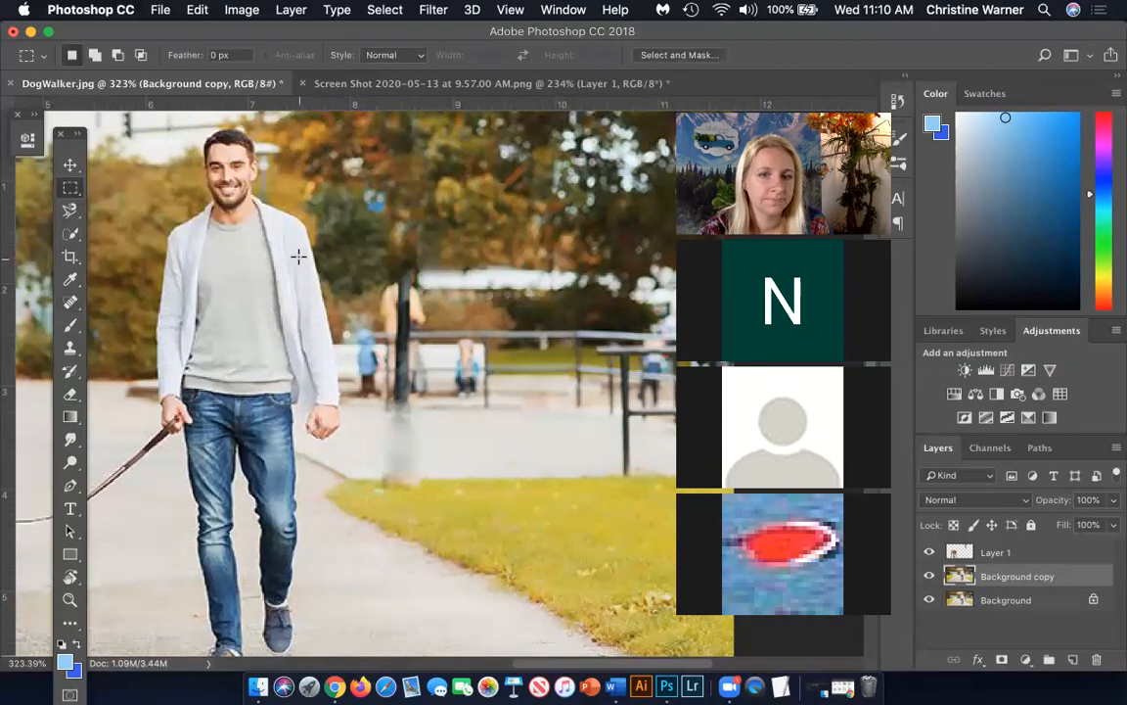
pyautogui.moveTo(342, 270); pyautogui.dragTo(491, 413)
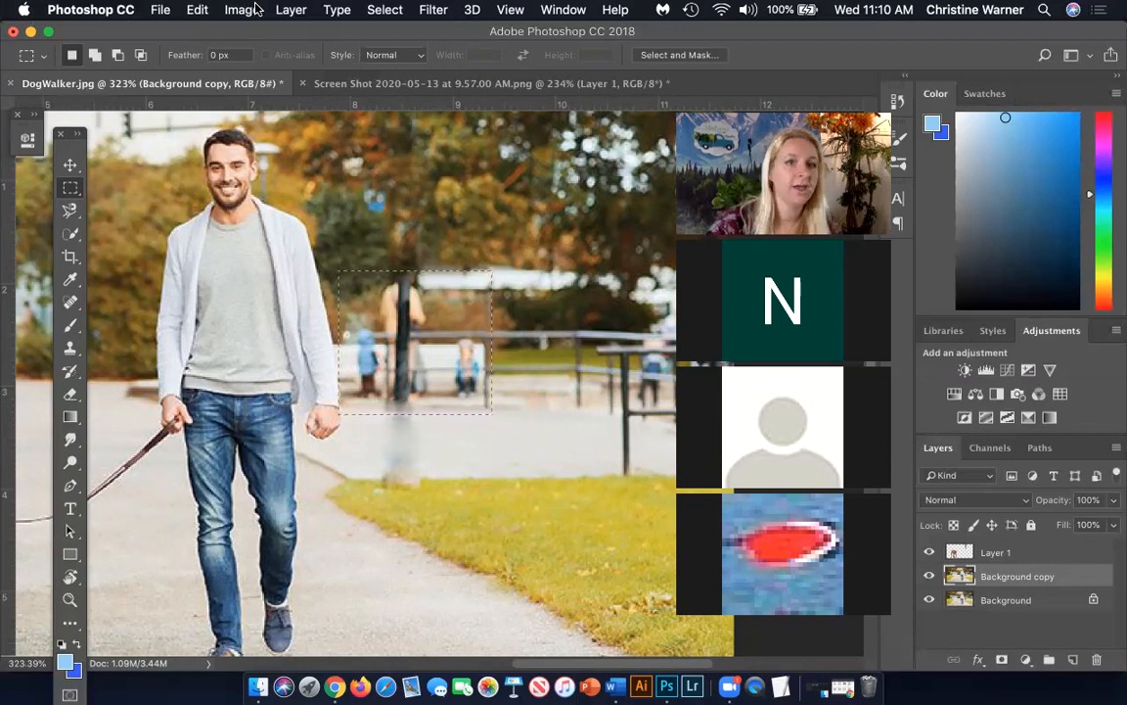
pyautogui.click(197, 9)
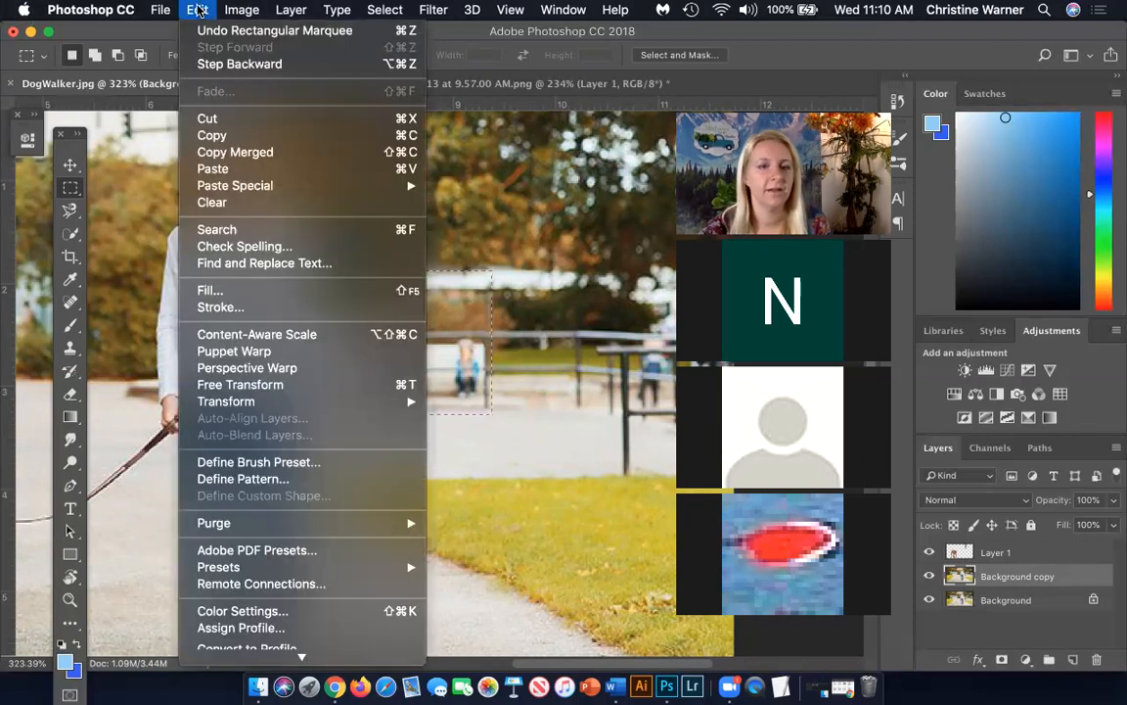
pyautogui.click(260, 290)
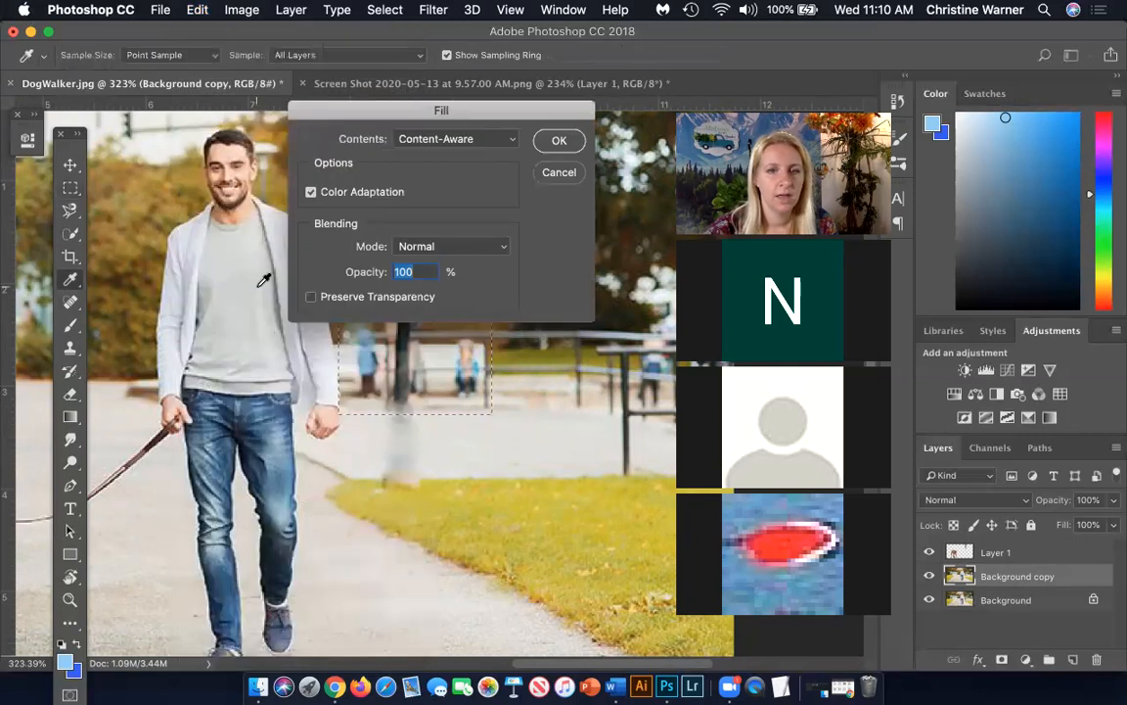
pyautogui.click(551, 141)
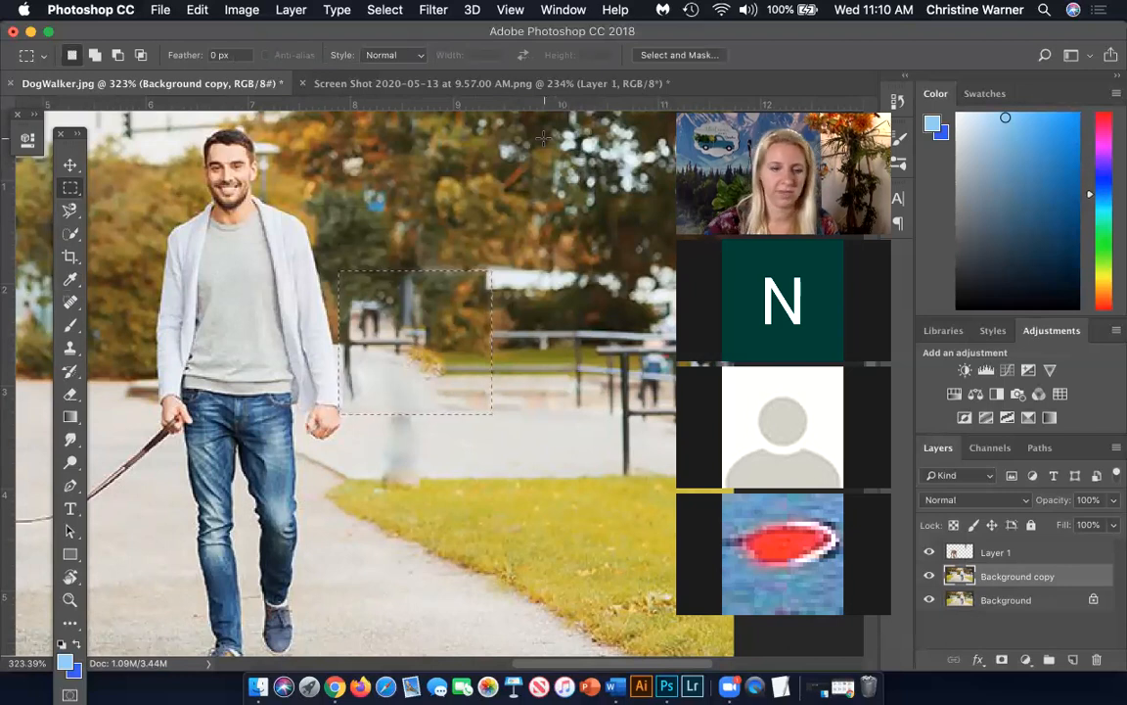
pyautogui.press('super+d')
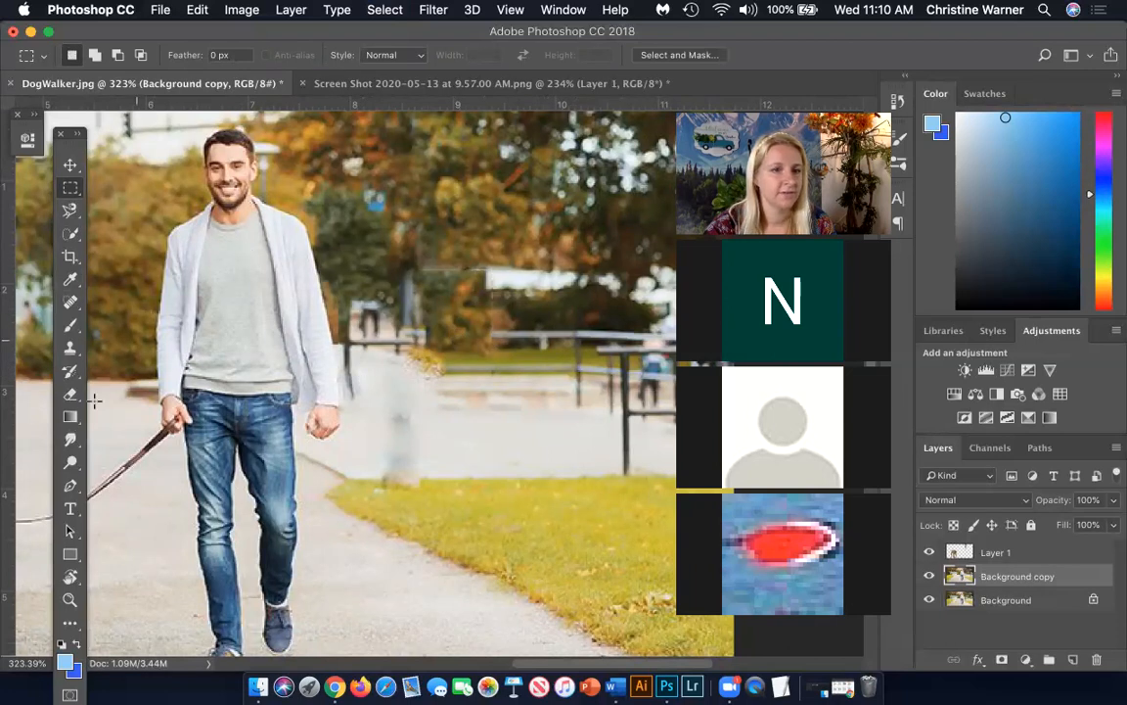
# Clone clean pavement, grass and foliage over the fill artifacts beside the railing, and compare with the original by toggling Background copy's visibility
pyautogui.click(70, 347)
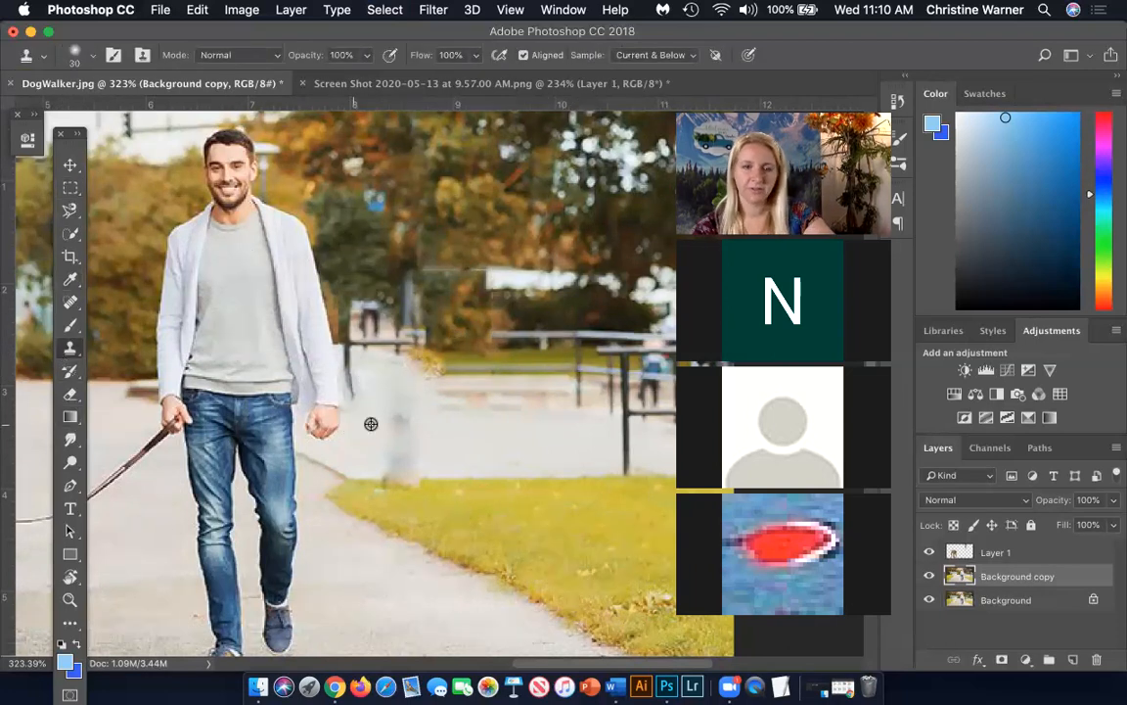
pyautogui.keyDown('alt'); pyautogui.click(552, 373); pyautogui.keyUp('alt')
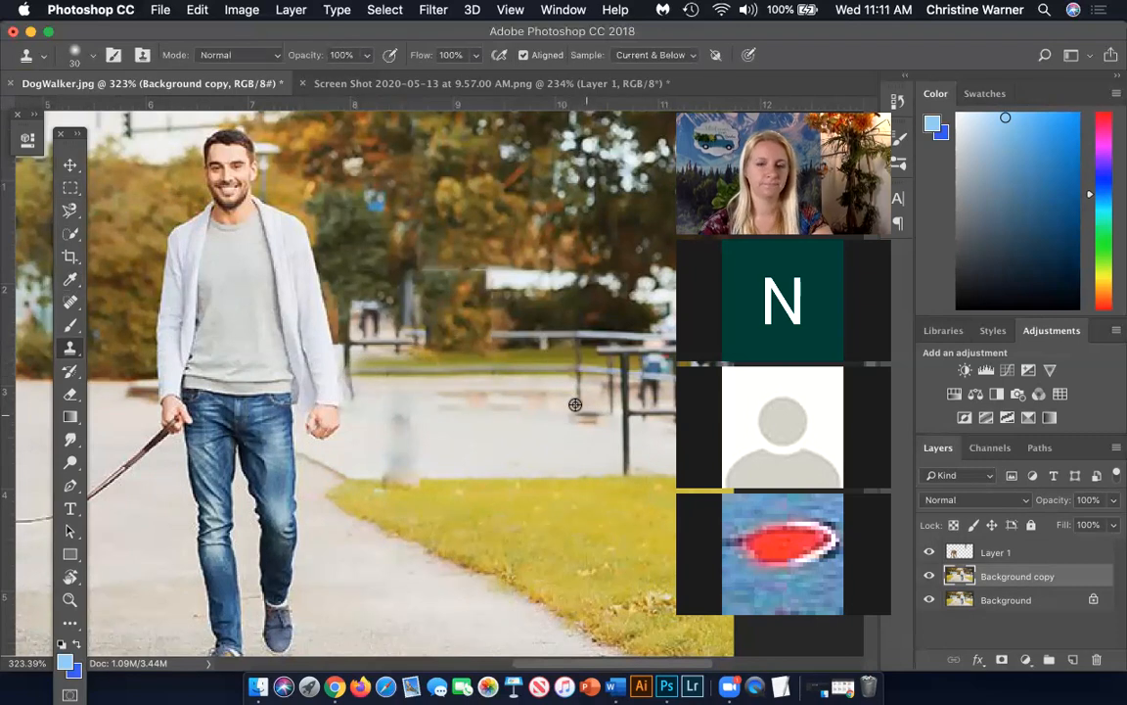
pyautogui.keyDown('alt'); pyautogui.click(533, 390); pyautogui.keyUp('alt')
pyautogui.moveTo(514, 390); pyautogui.dragTo(445, 390)
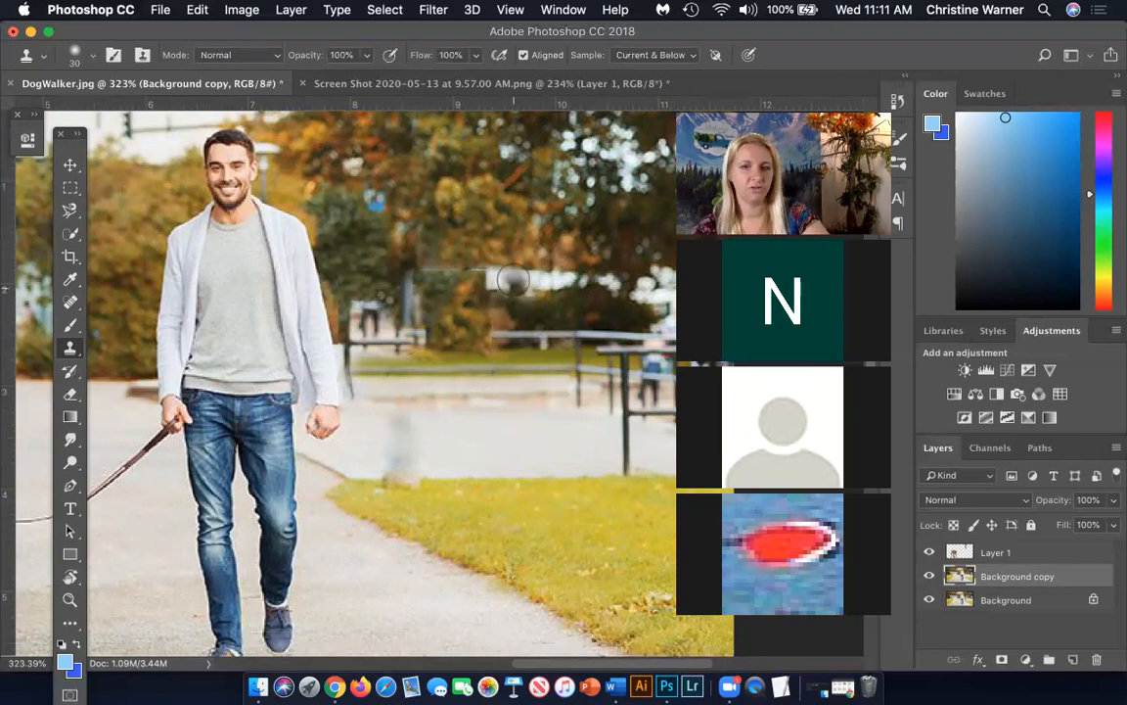
pyautogui.keyDown('alt'); pyautogui.click(545, 312); pyautogui.keyUp('alt')
pyautogui.moveTo(452, 281)
pyautogui.mouseDown()
pyautogui.moveTo(466, 285)
pyautogui.moveTo(443, 282)
pyautogui.mouseUp()
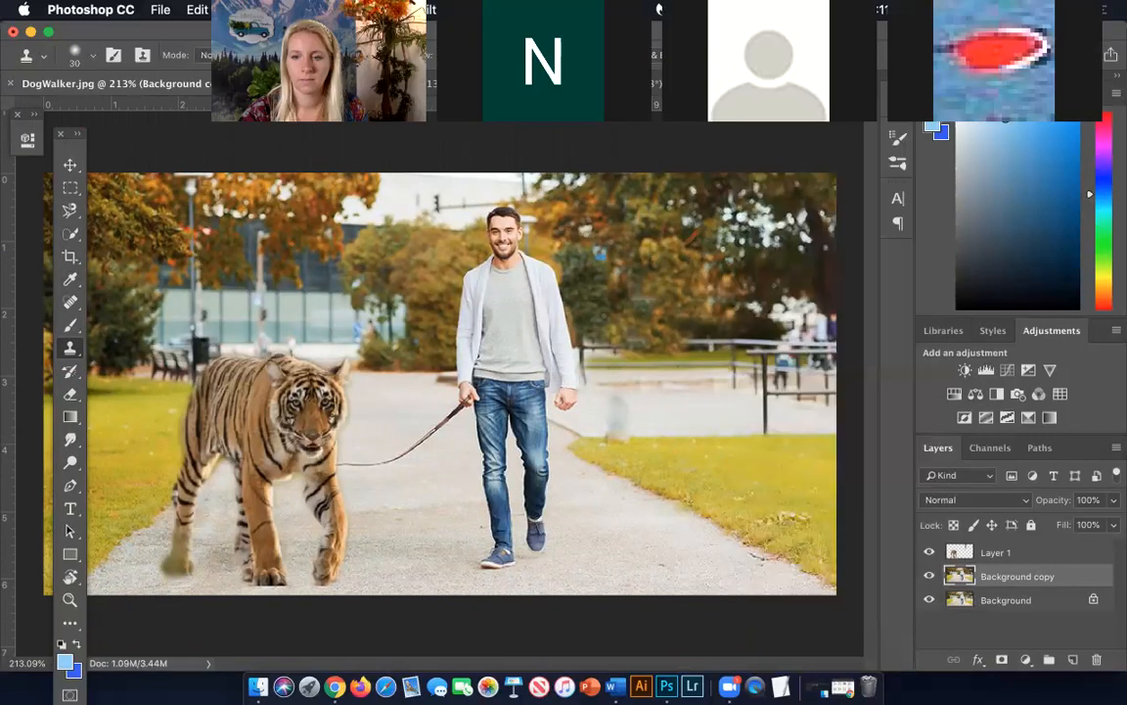
pyautogui.click(929, 577)
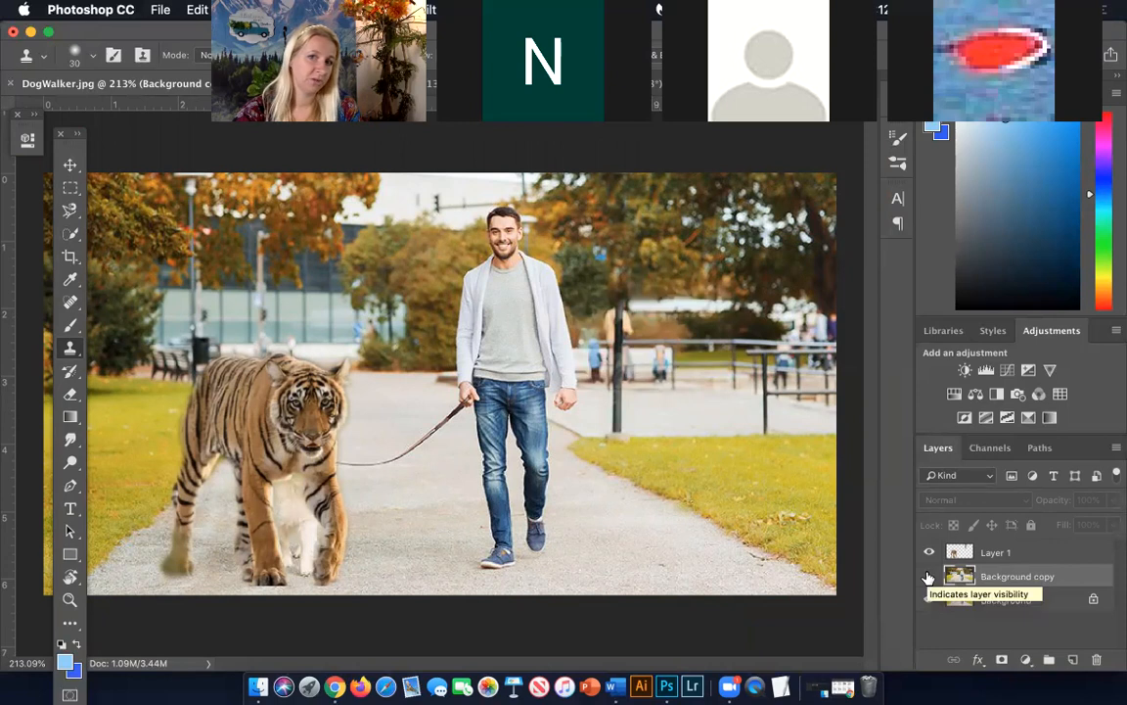
pyautogui.click(928, 576)
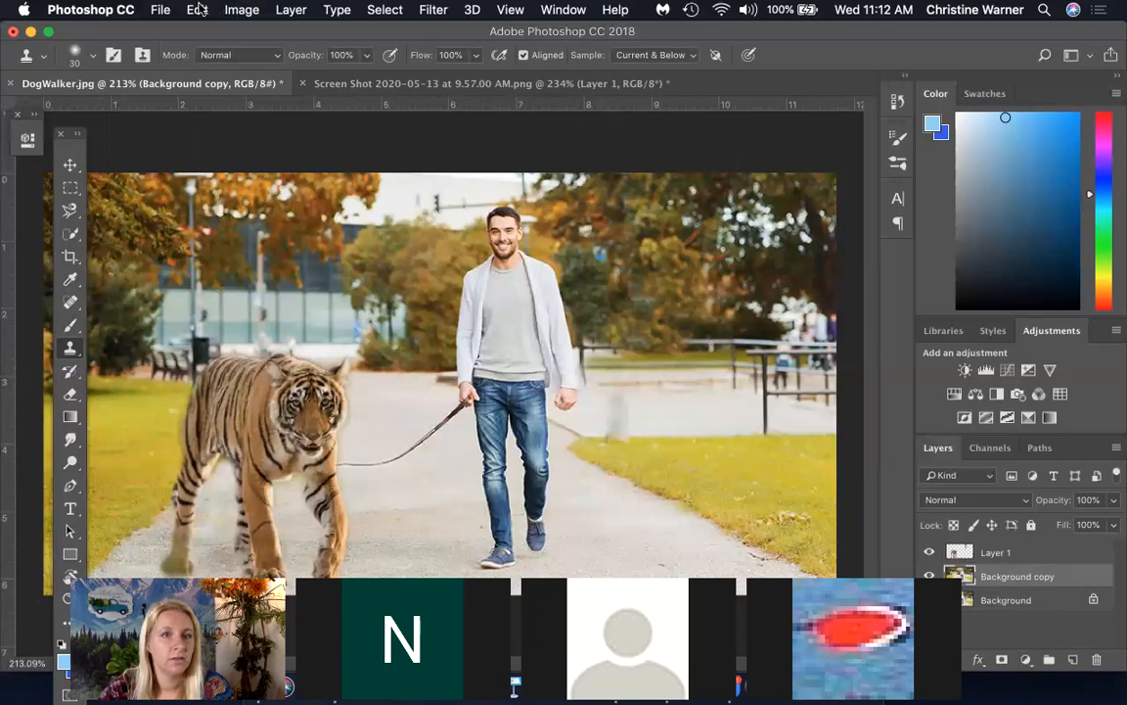
# Start a Color Range selection on the Background copy layer and sample the pale sky above the man
pyautogui.click(381, 10)
pyautogui.click(887, 519)
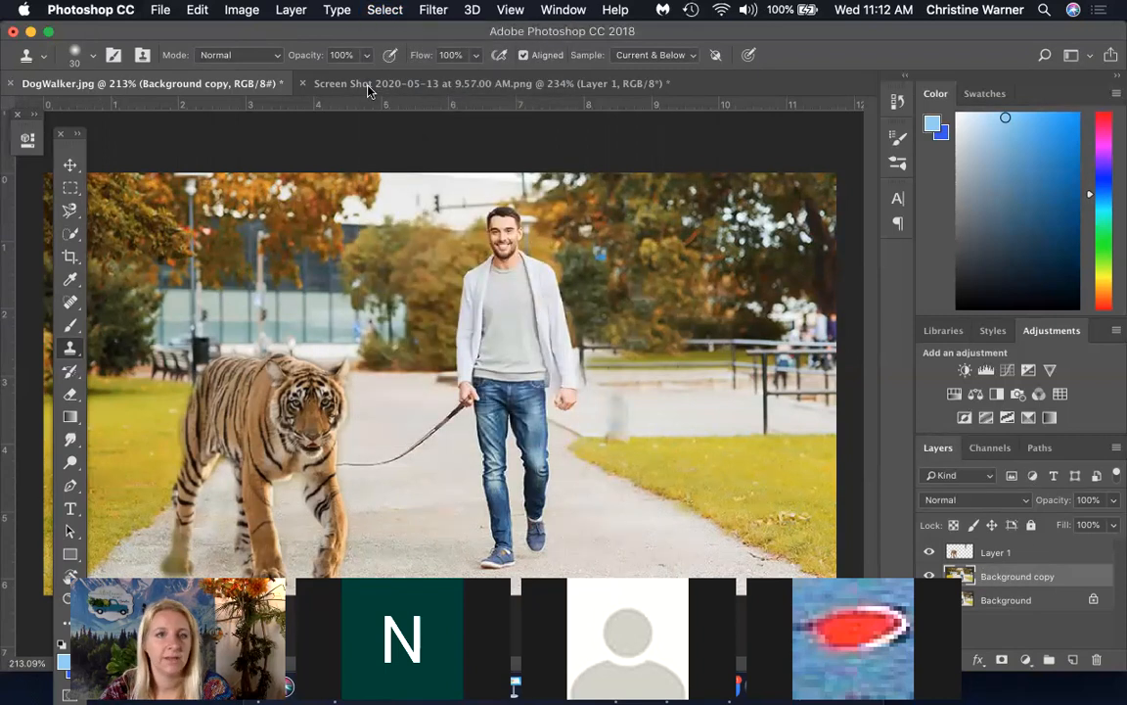
pyautogui.click(383, 12)
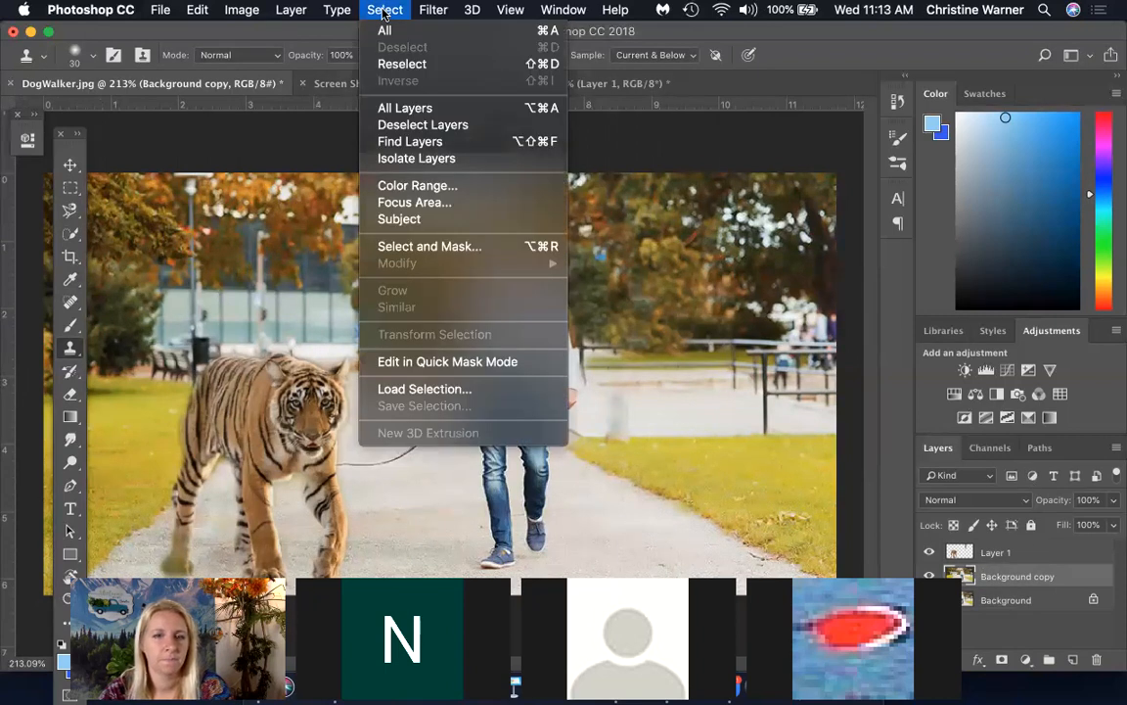
pyautogui.click(417, 188)
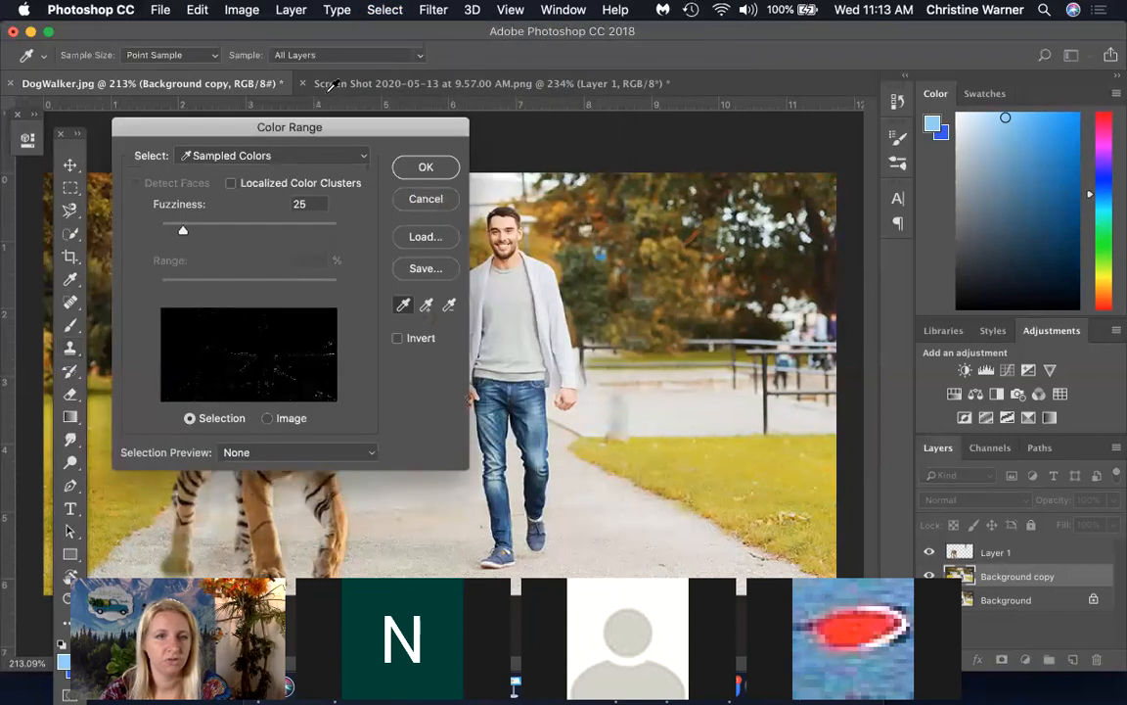
pyautogui.moveTo(337, 115); pyautogui.dragTo(906, 102)
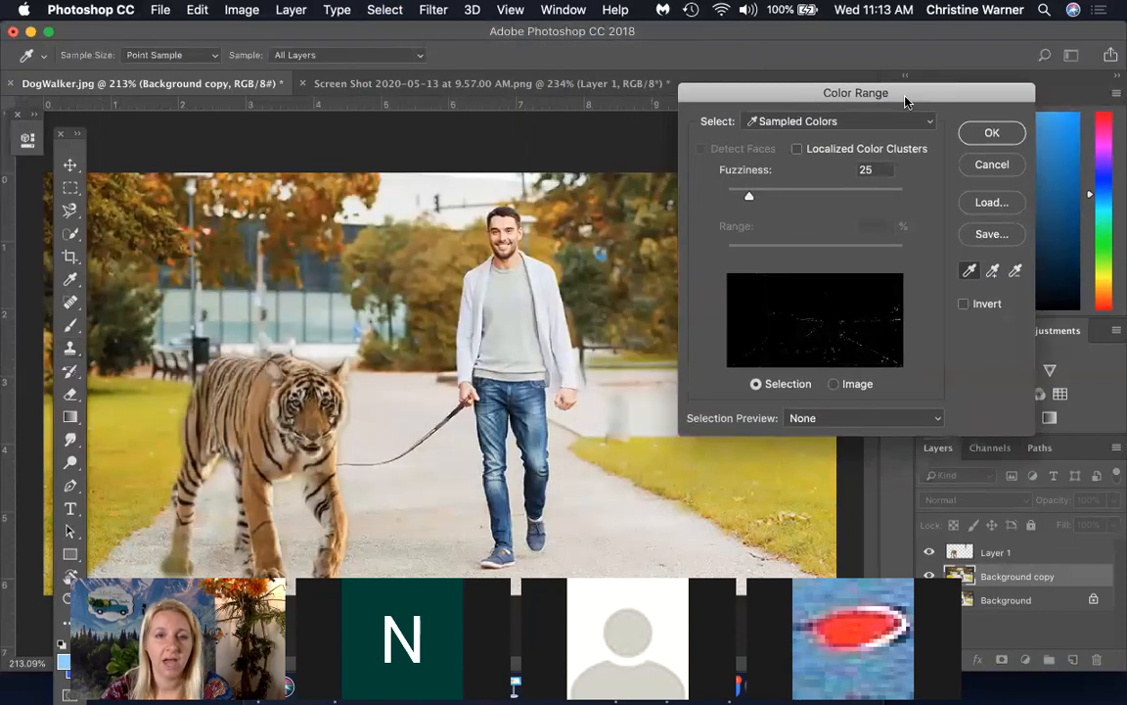
pyautogui.click(426, 184)
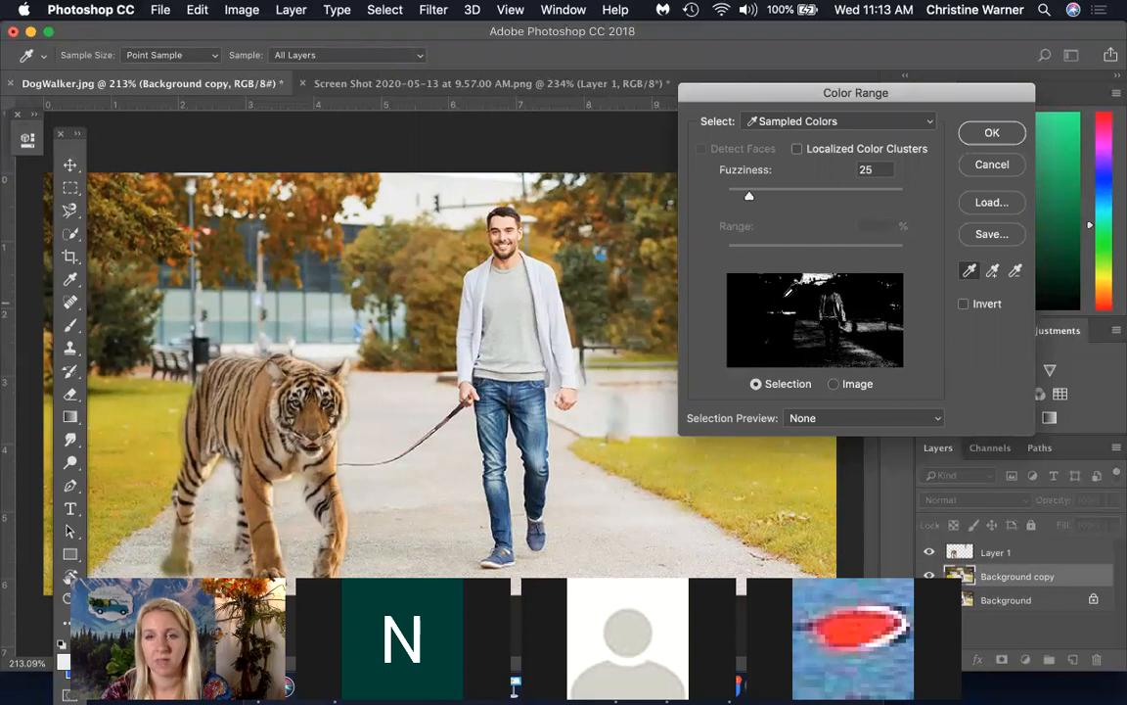
pyautogui.click(376, 160)
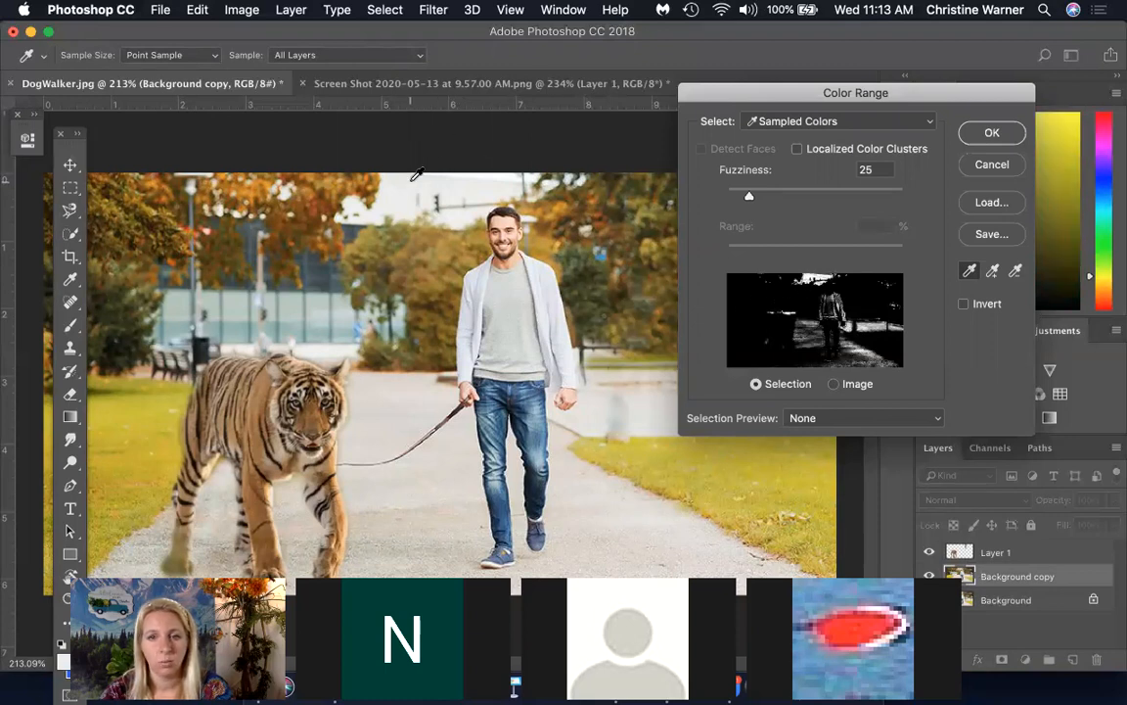
pyautogui.click(468, 186)
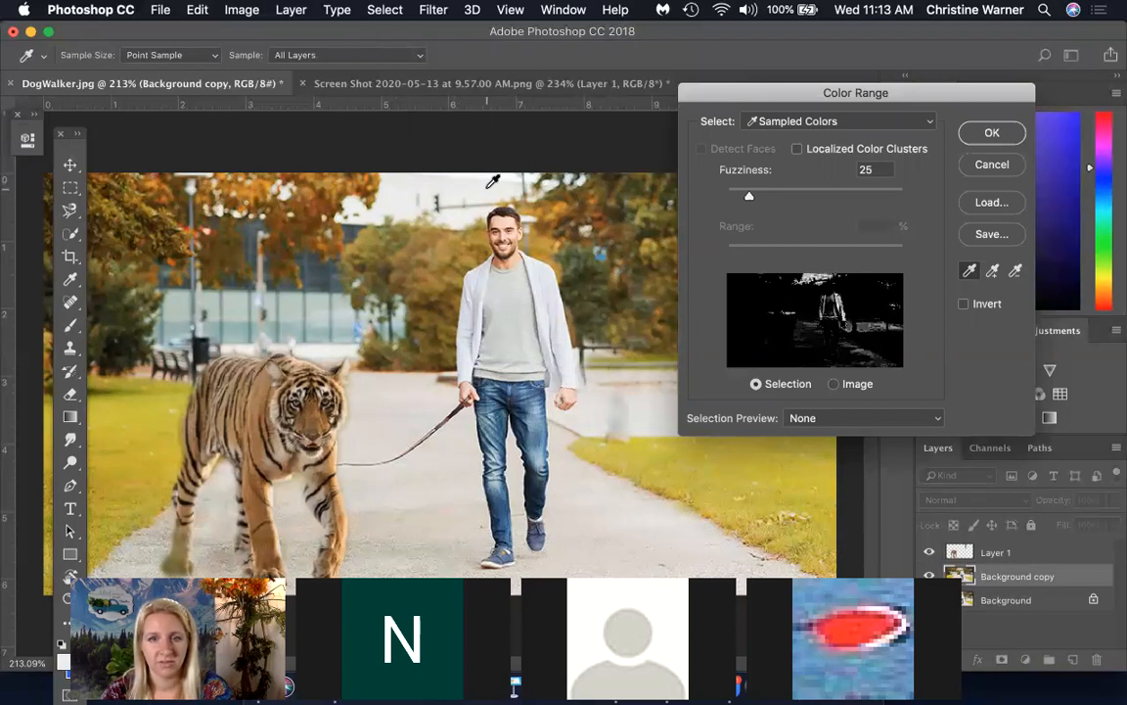
pyautogui.click(488, 187)
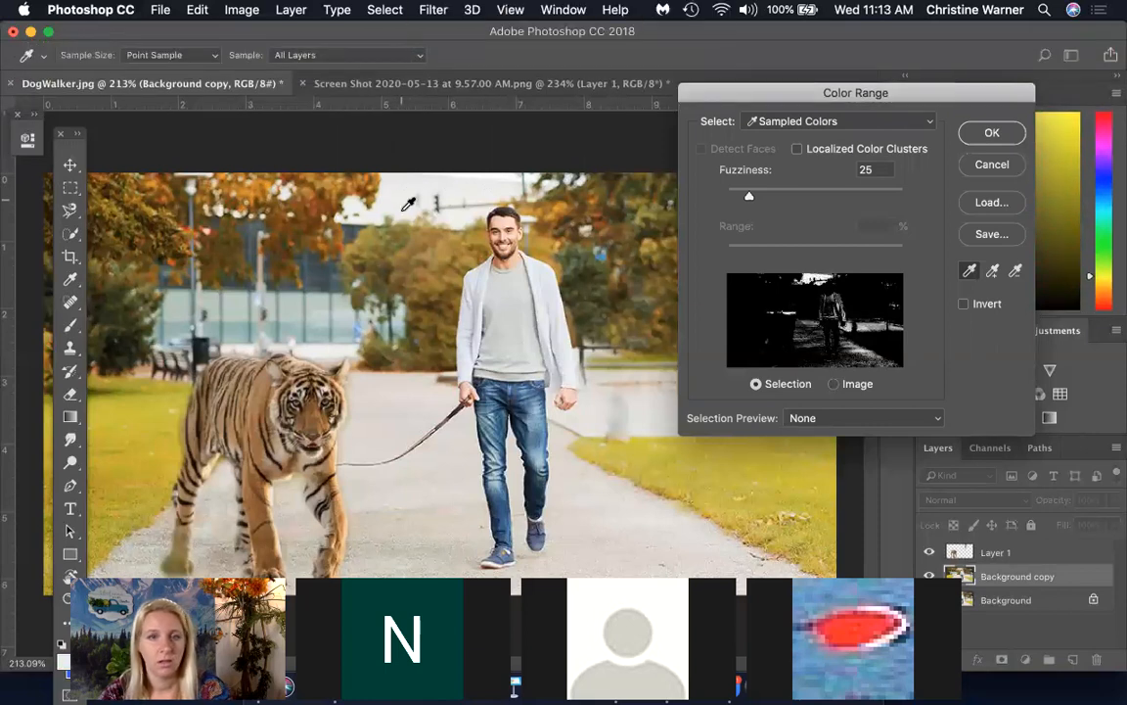
pyautogui.click(402, 193)
pyautogui.click(391, 164)
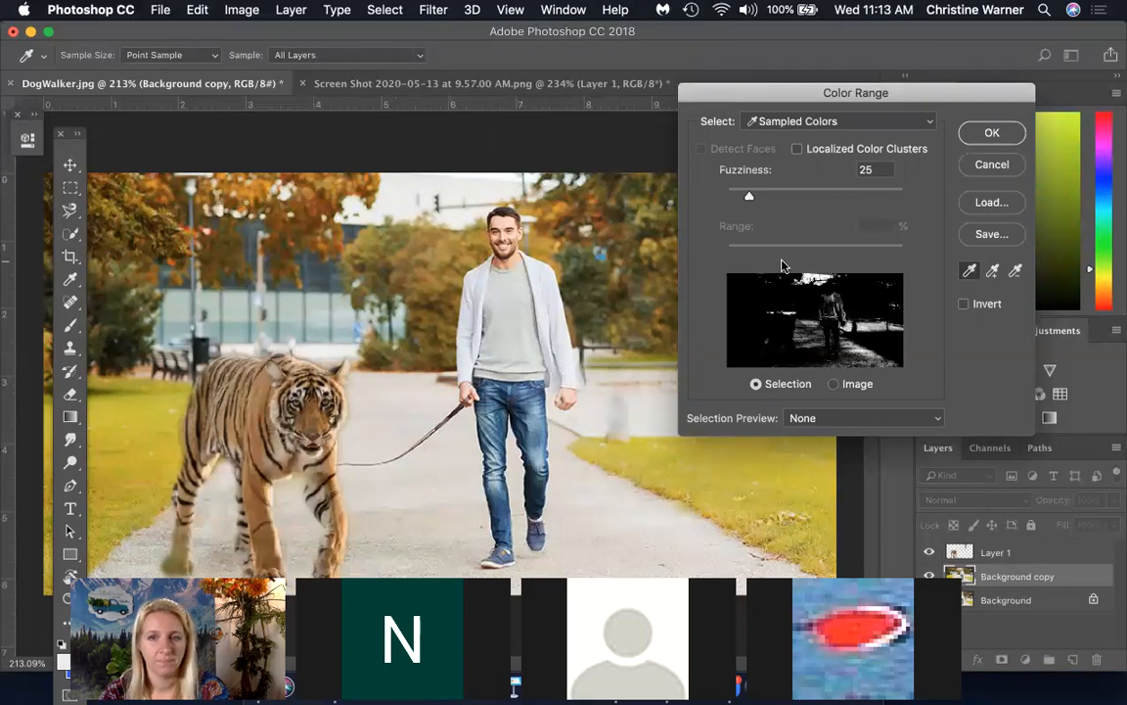
# Add more sky tones to the Color Range sample on both sides of the man's head and apply the selection
pyautogui.click(993, 270)
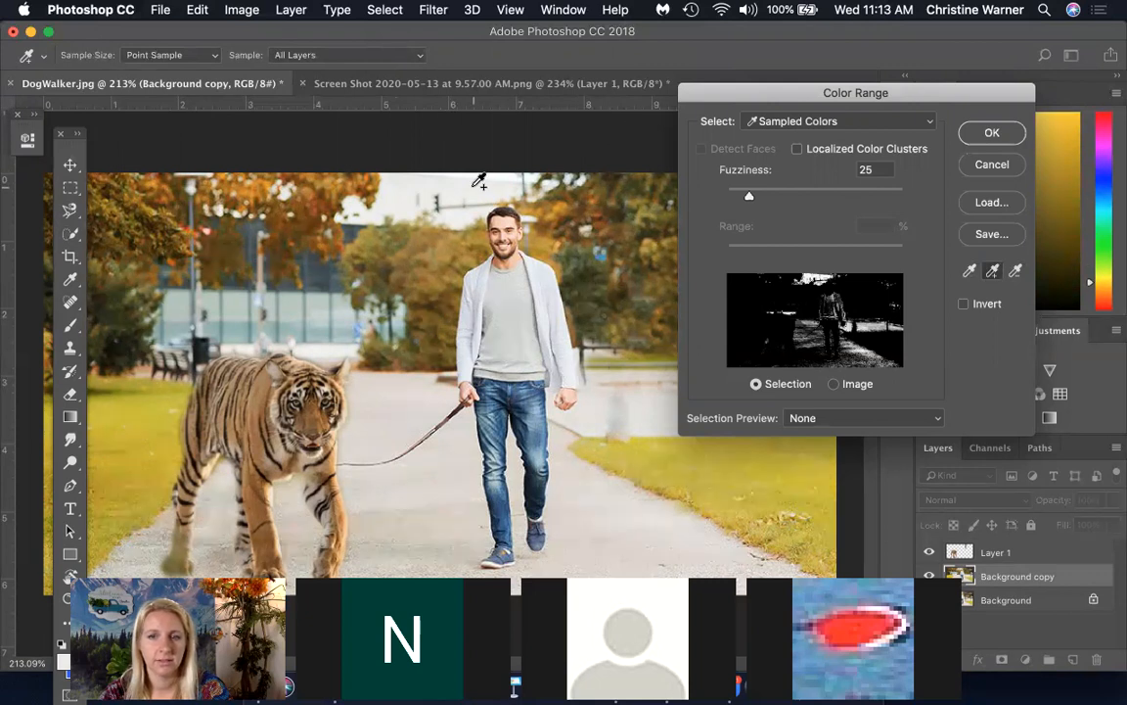
pyautogui.click(410, 186)
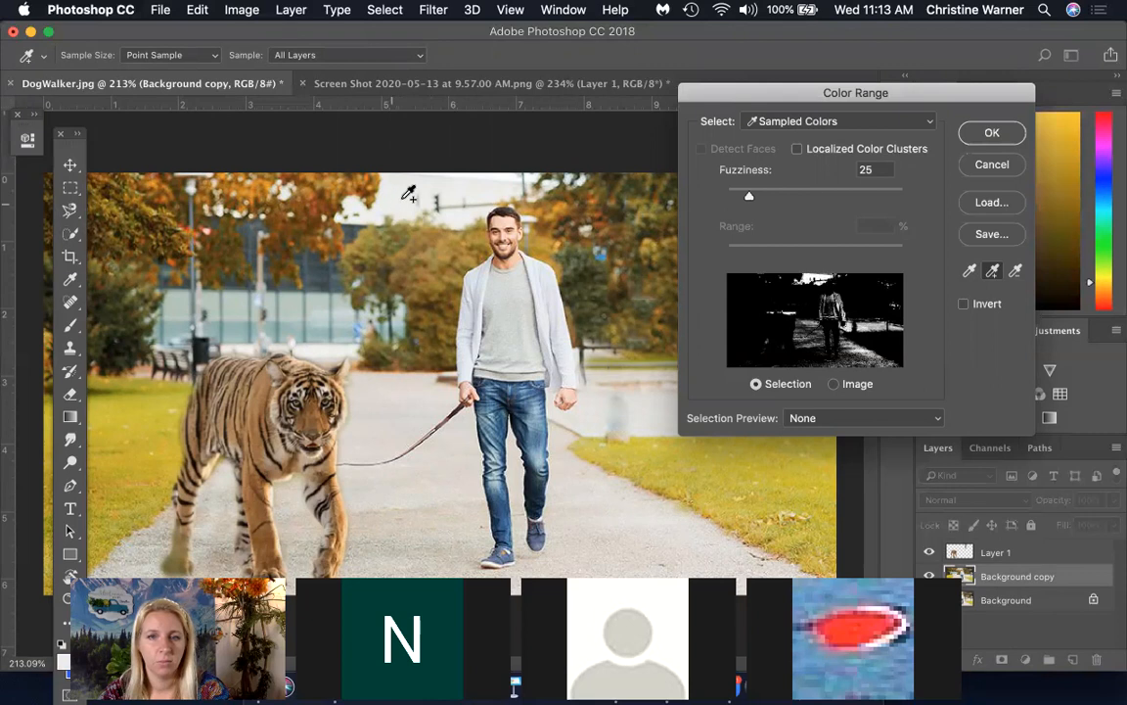
pyautogui.click(554, 184)
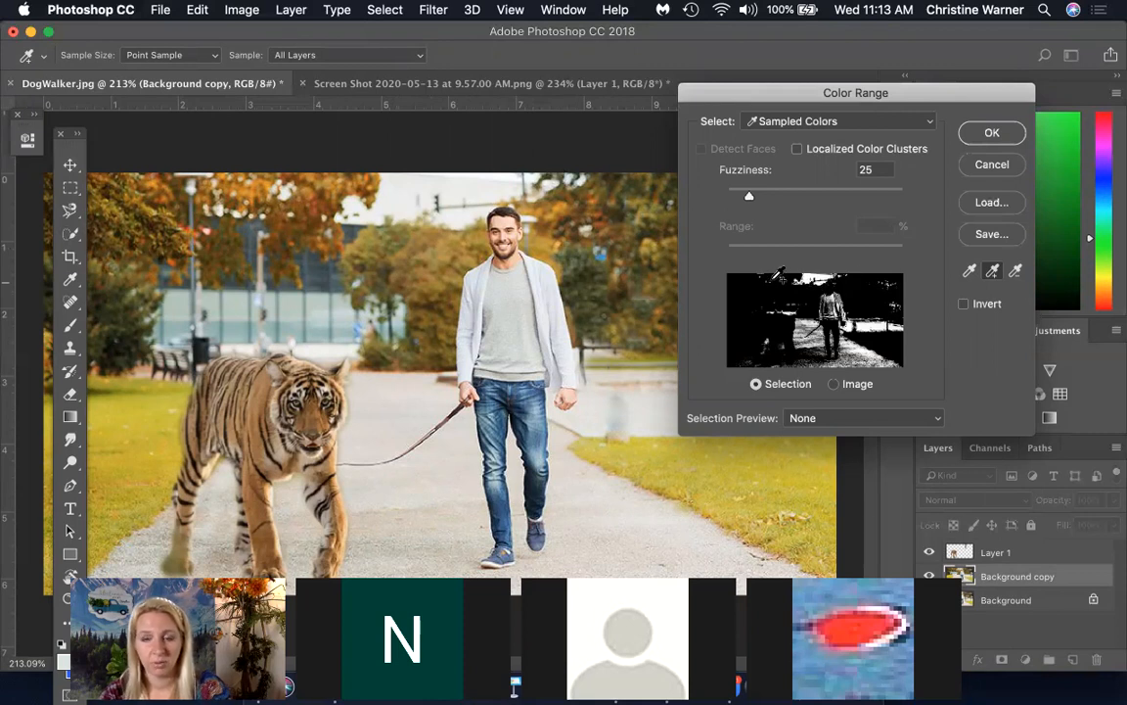
pyautogui.click(994, 133)
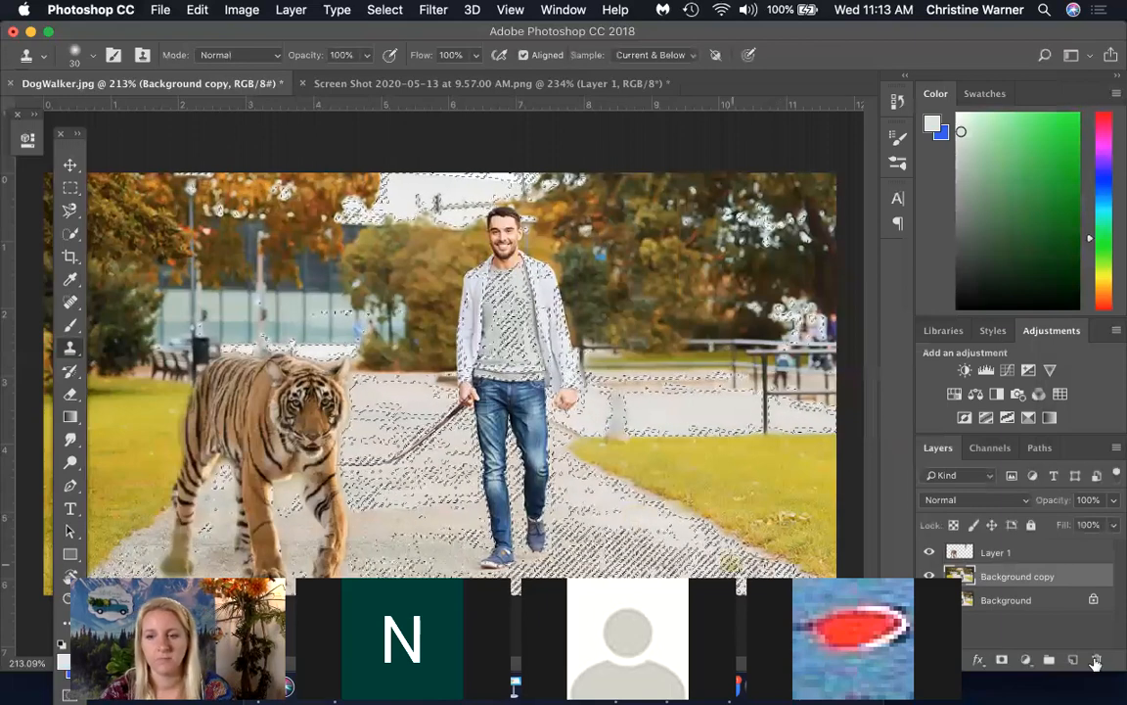
# Add a new empty layer above Layer 1 and switch to the Paint Bucket tool
pyautogui.click(959, 552)
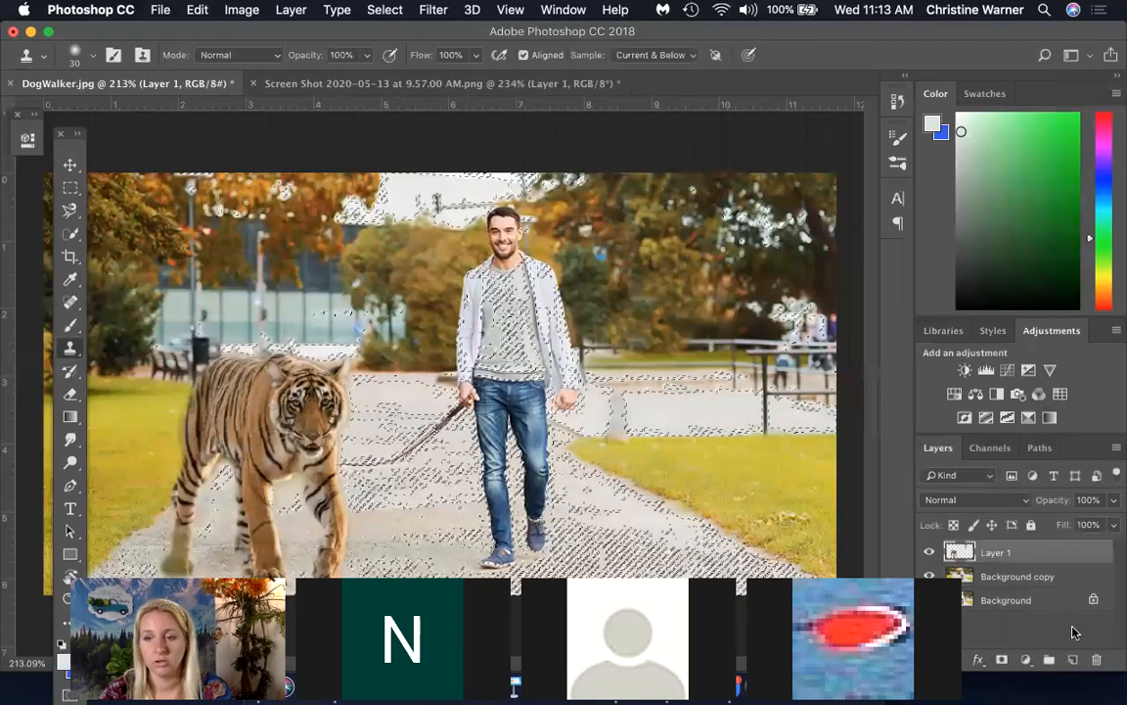
pyautogui.click(1074, 660)
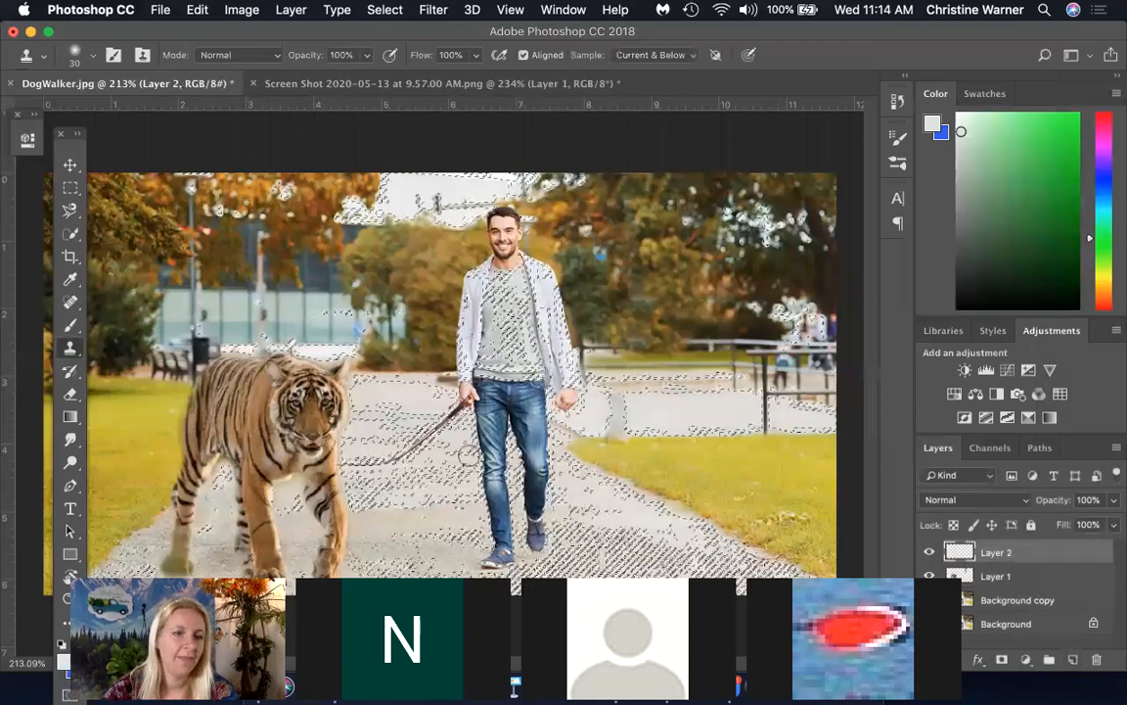
pyautogui.click(74, 420)
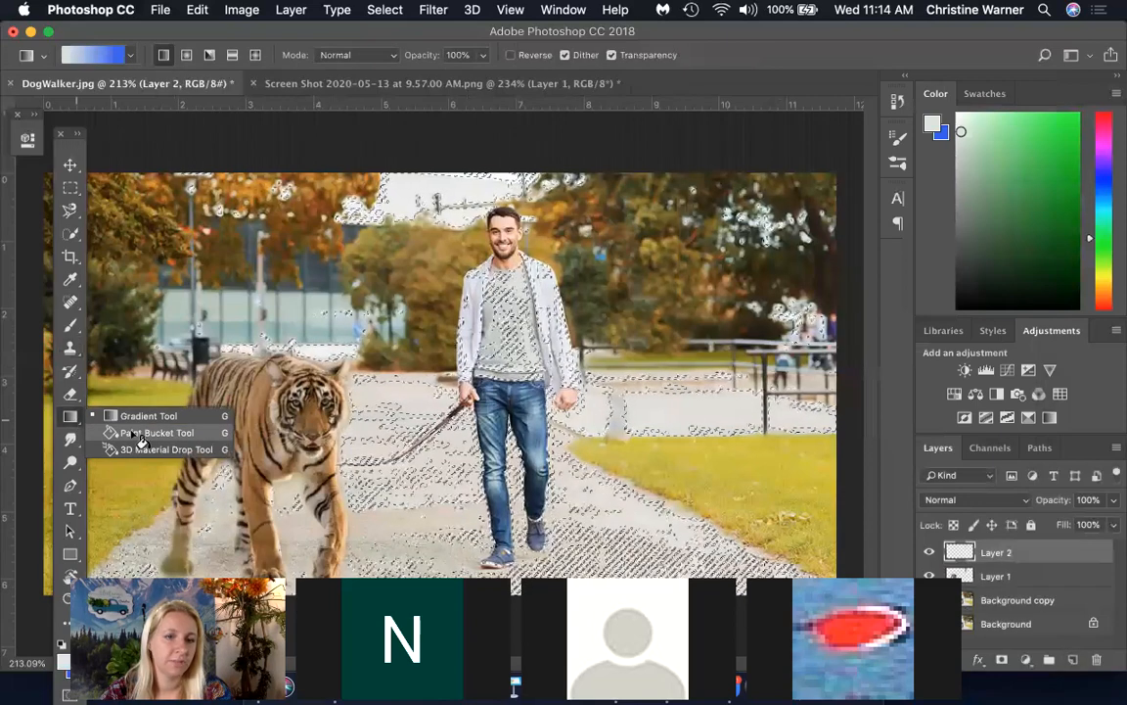
pyautogui.click(122, 432)
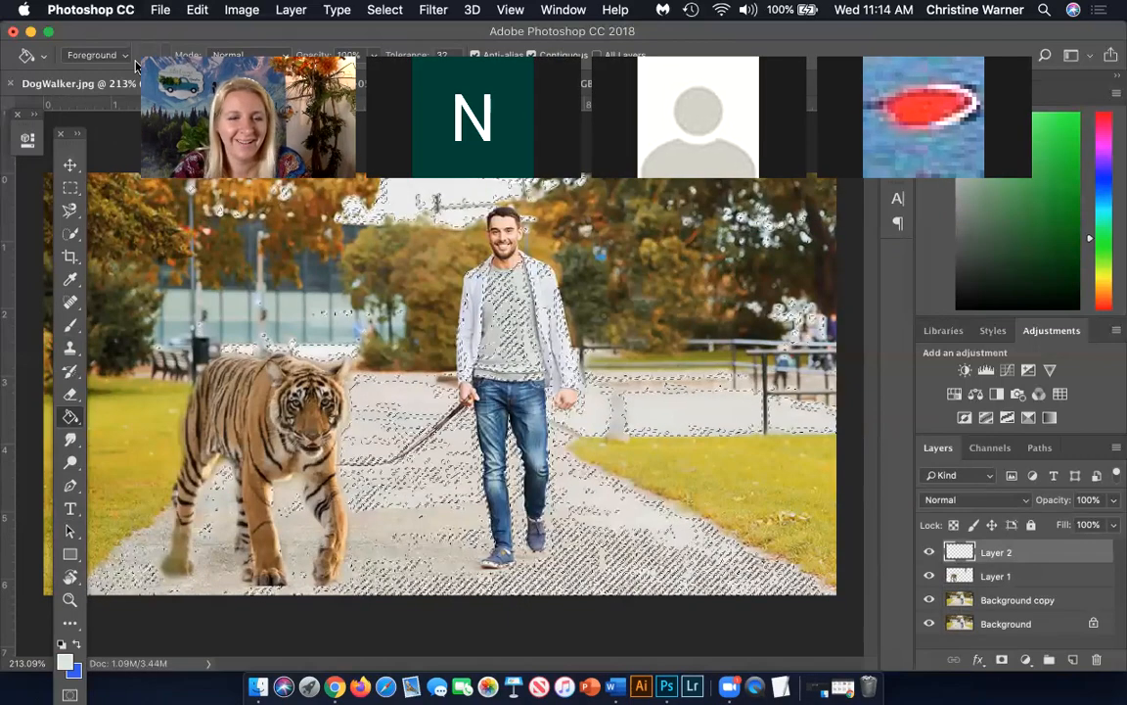
# Swap the foreground and background colours and set the foreground to a bright sky blue swatch
pyautogui.click(77, 643)
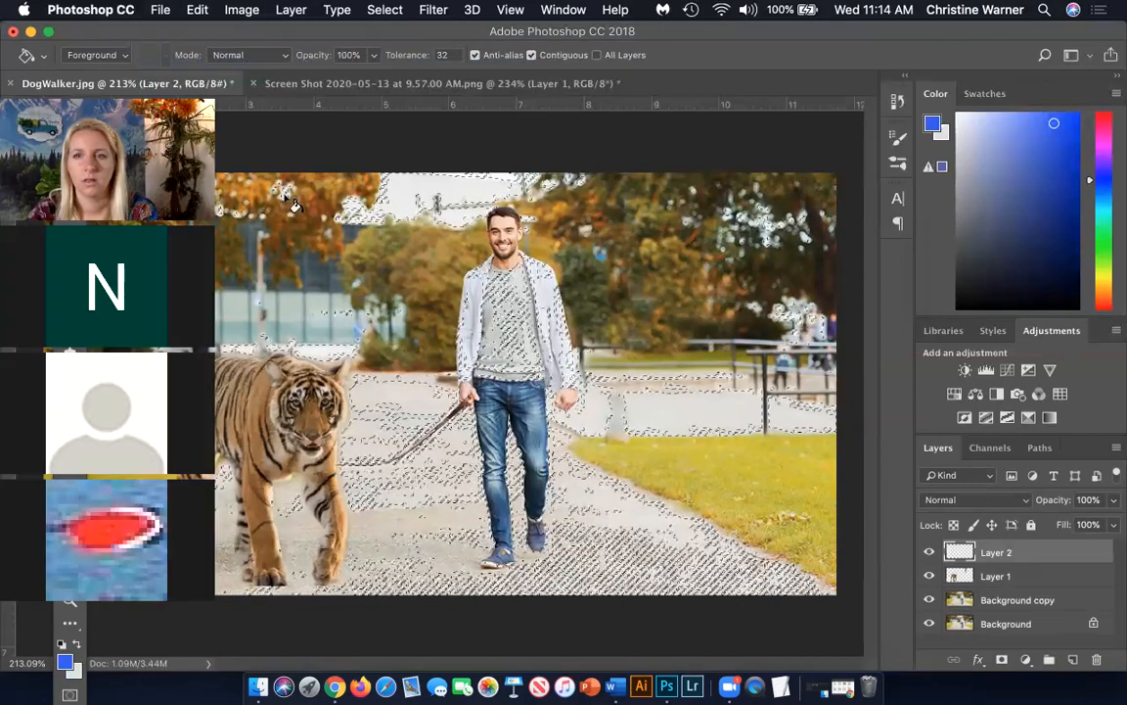
pyautogui.click(989, 93)
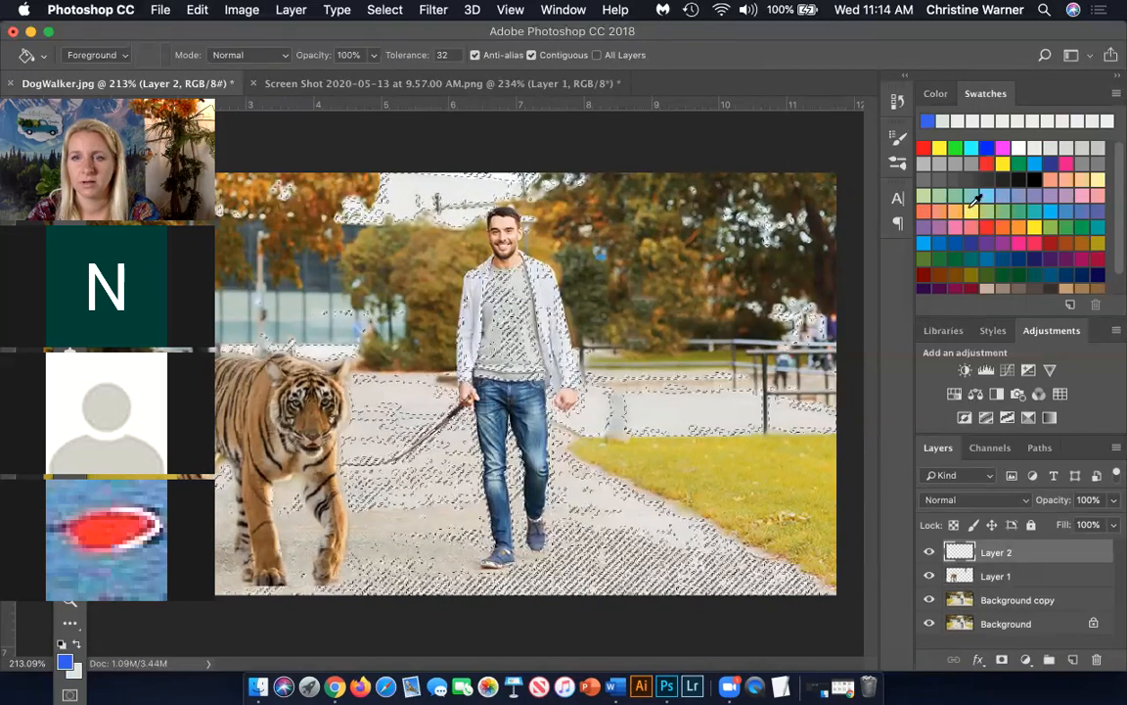
pyautogui.click(991, 194)
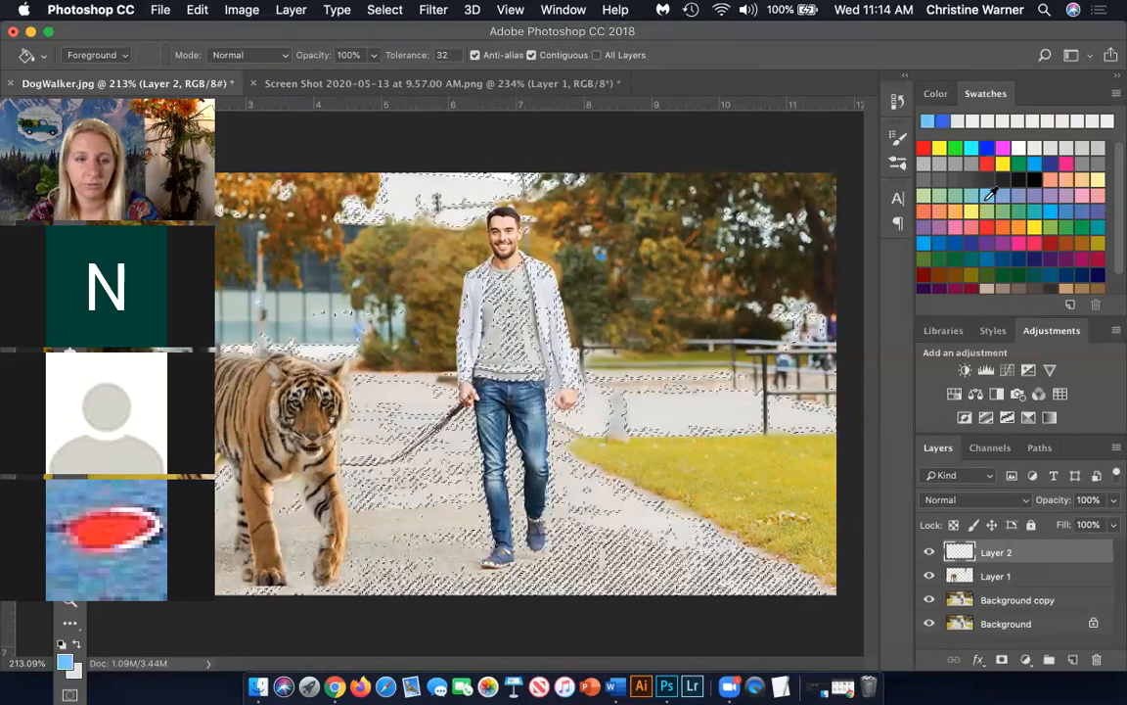
pyautogui.click(1047, 209)
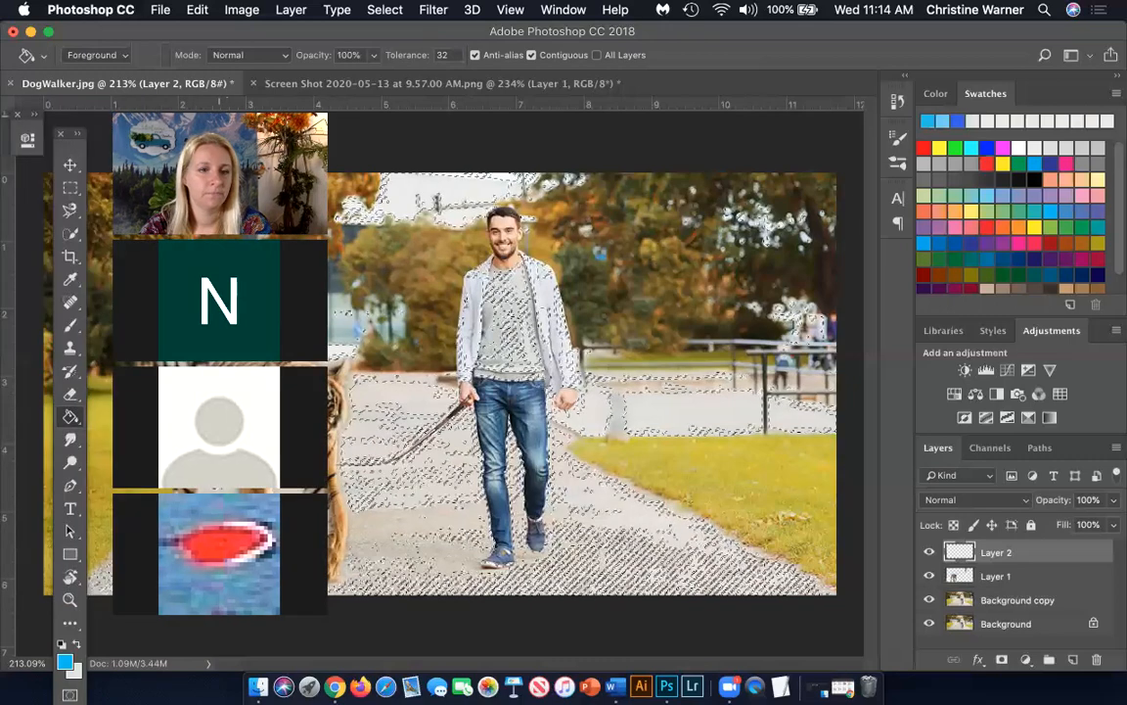
# Fill the selection on Layer 2 with blue and mask the layer with a black-to-white linear gradient that limits the colour to the sky
pyautogui.click(411, 196)
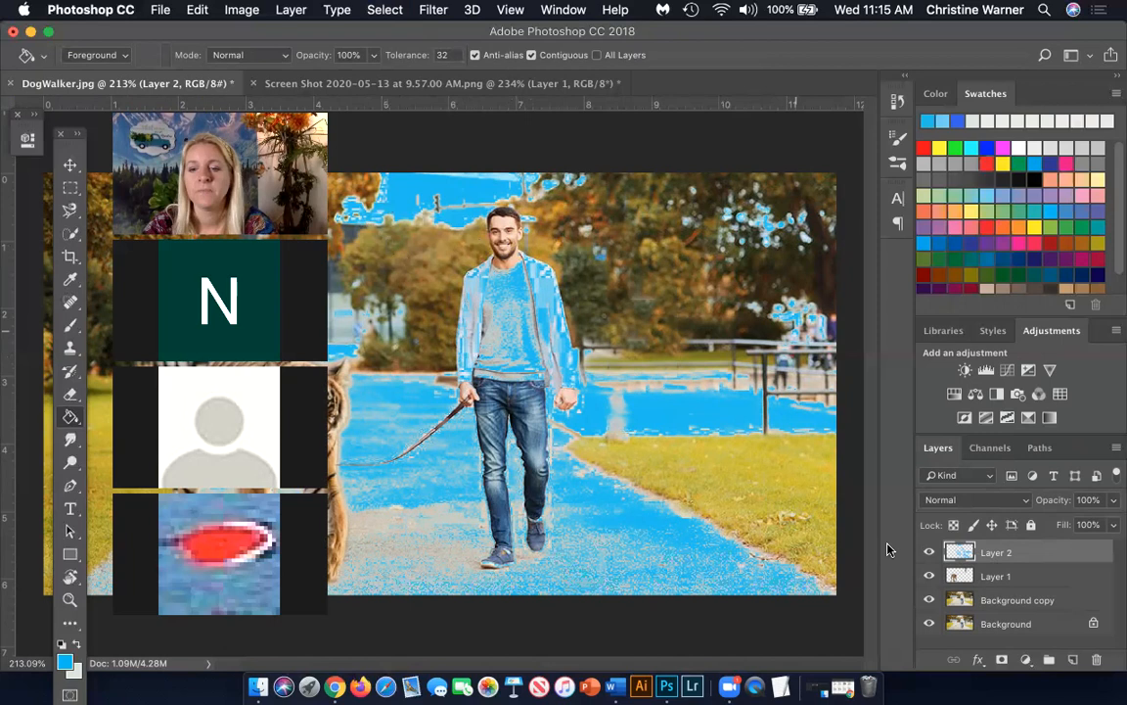
pyautogui.click(1002, 661)
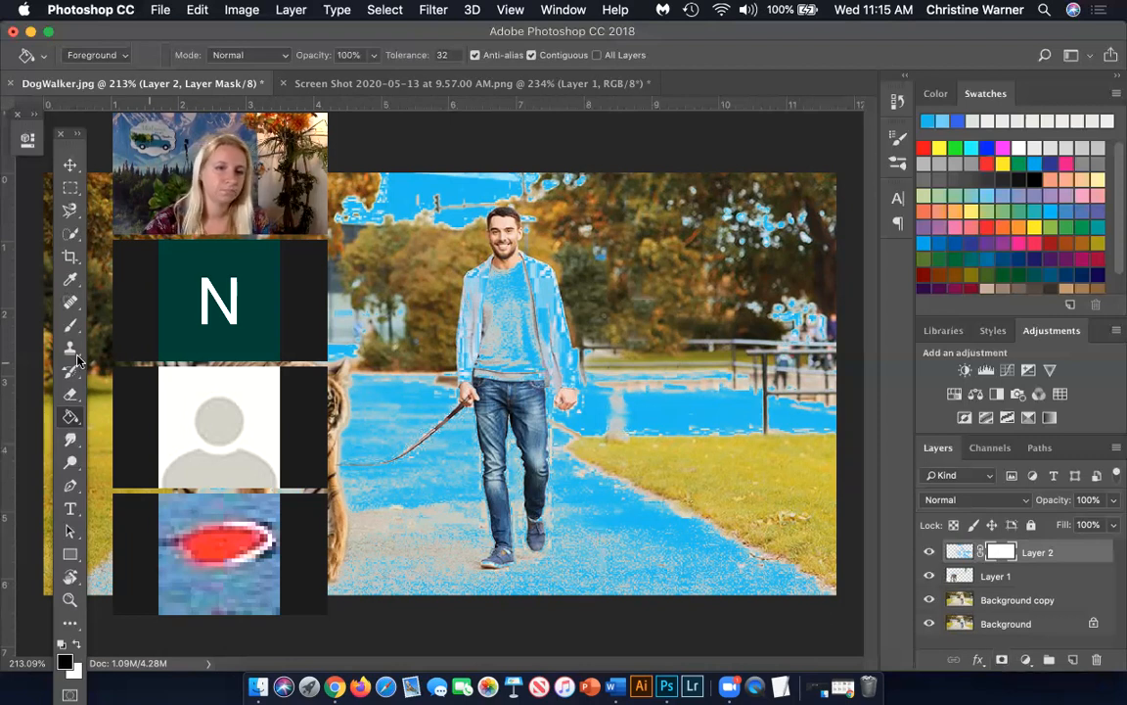
pyautogui.click(73, 419)
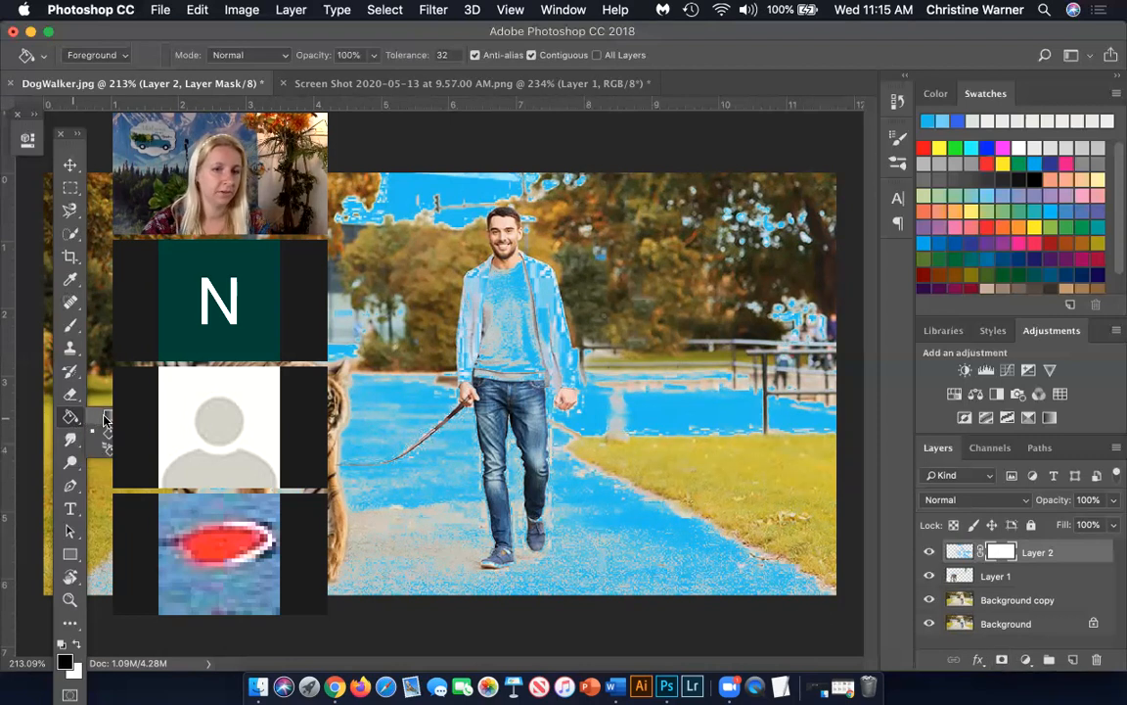
pyautogui.click(105, 417)
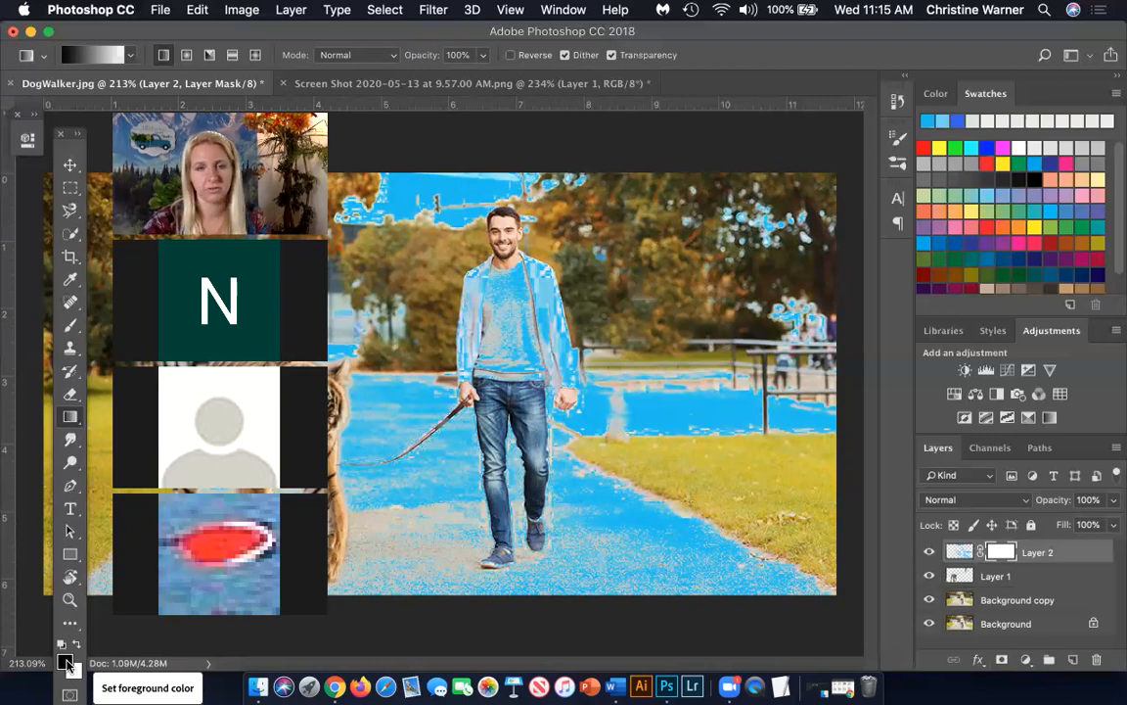
pyautogui.moveTo(456, 386); pyautogui.dragTo(480, 196)
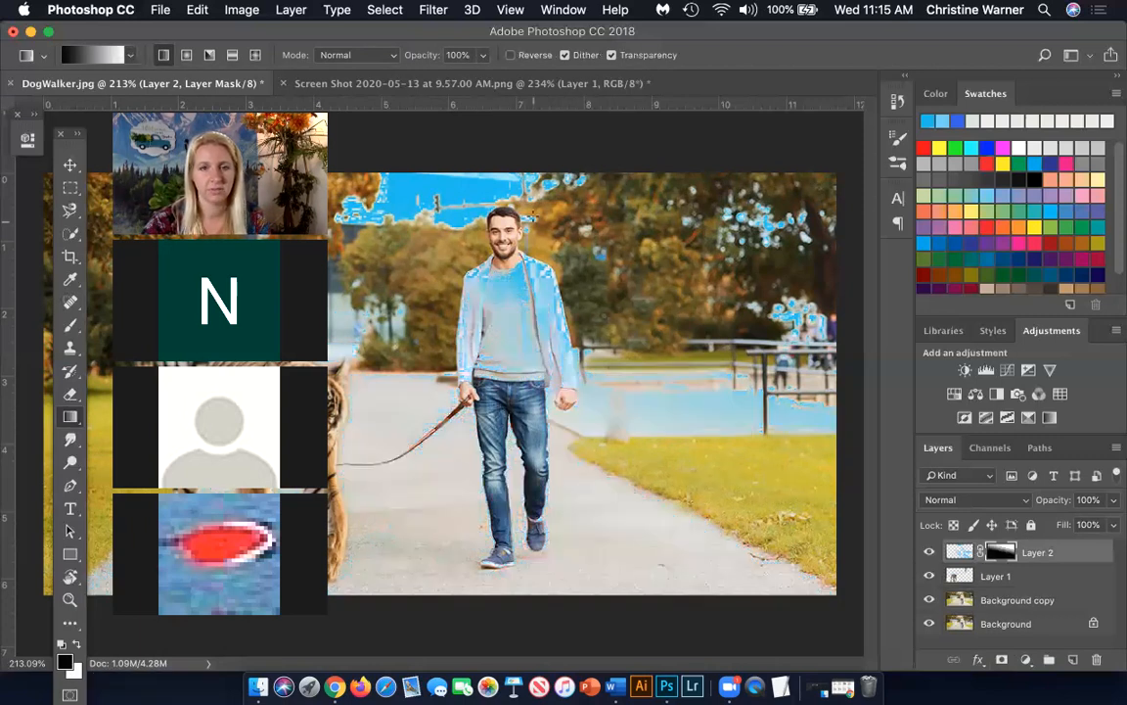
pyautogui.moveTo(508, 280); pyautogui.dragTo(506, 235)
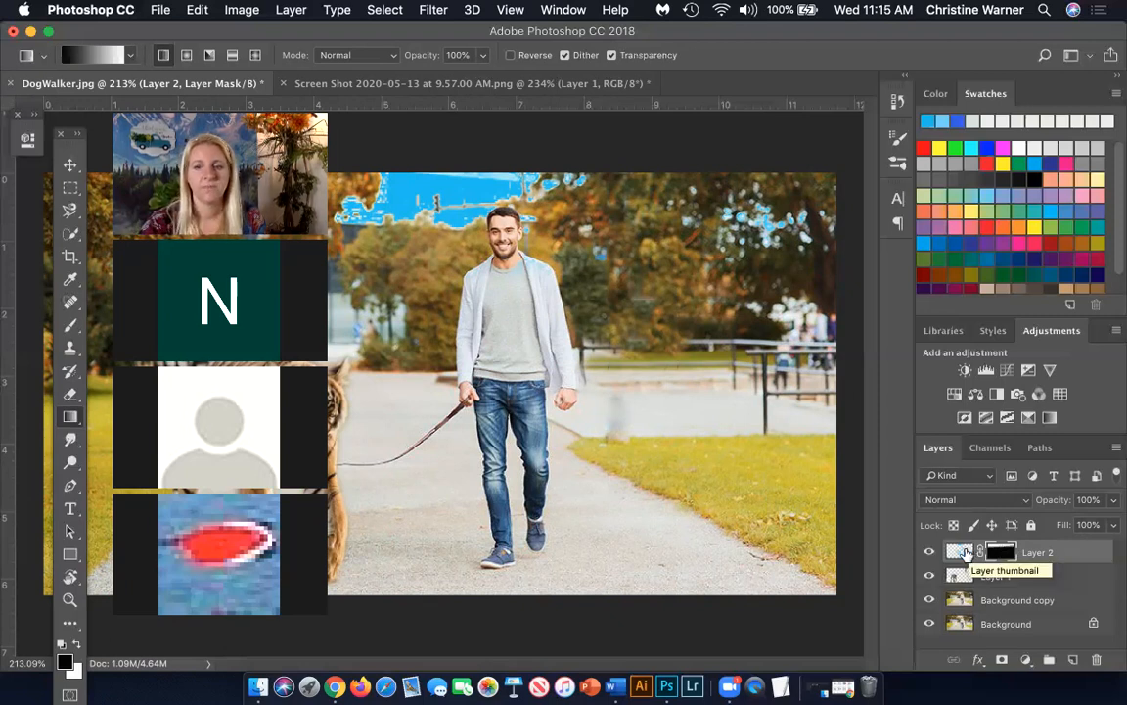
# Target Layer 2's pixels instead of its mask and try the Multiply and Color Burn blend modes
pyautogui.click(961, 553)
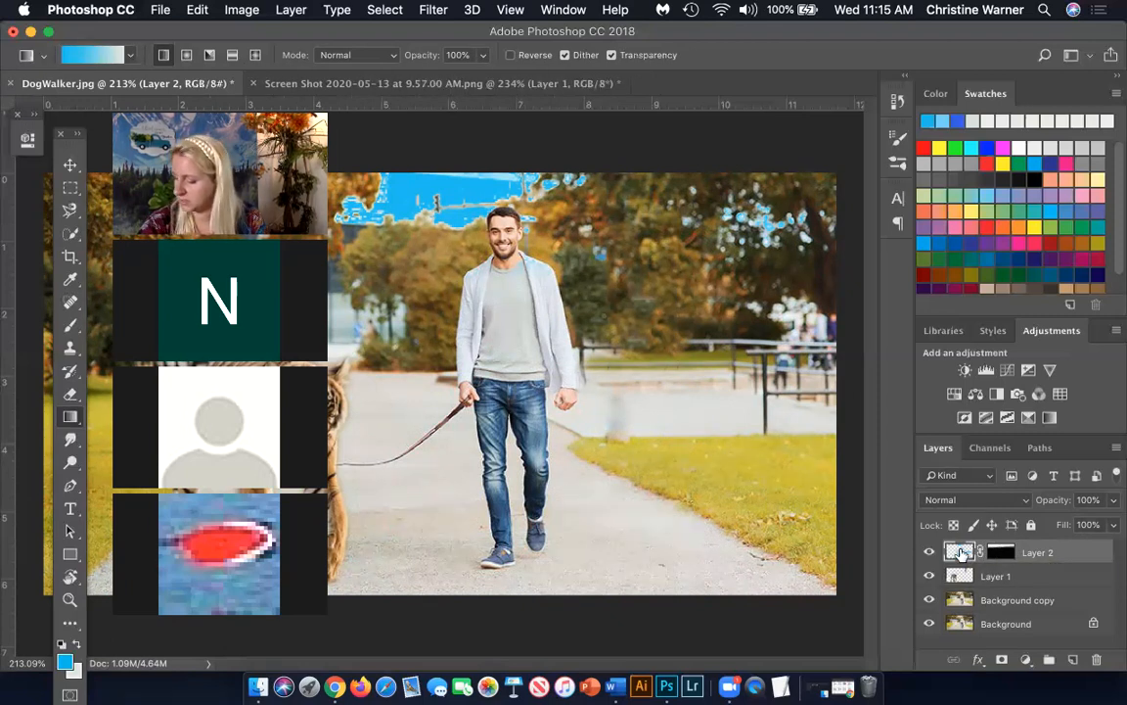
pyautogui.click(995, 499)
pyautogui.click(983, 550)
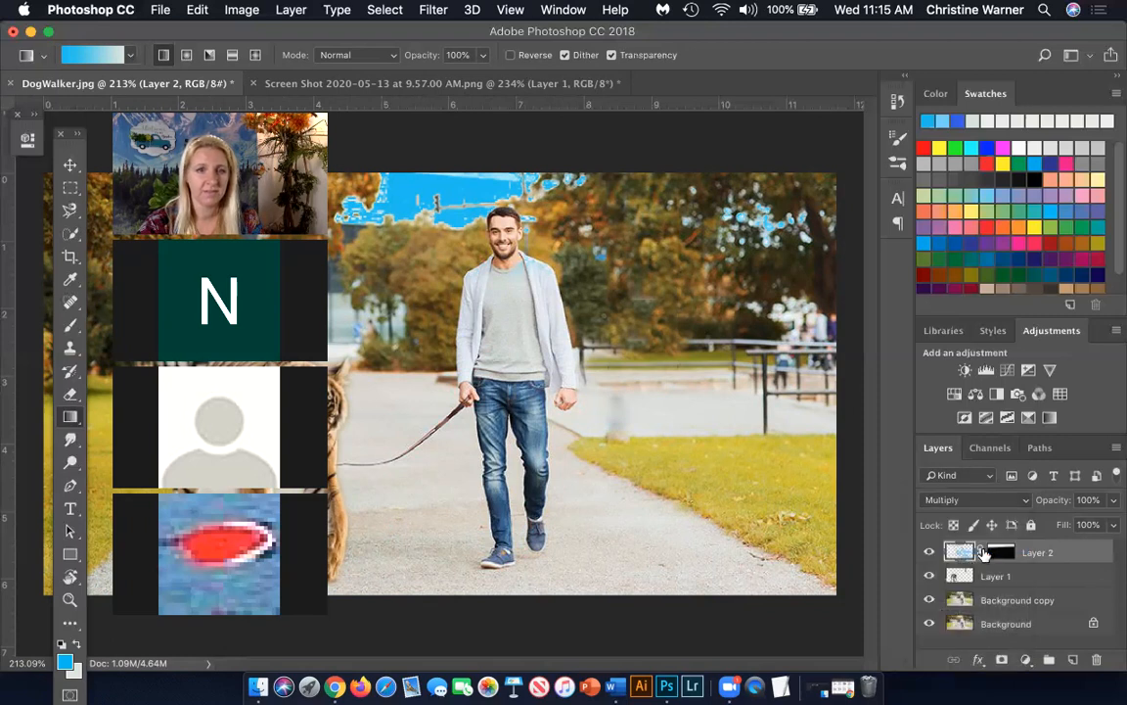
pyautogui.click(976, 503)
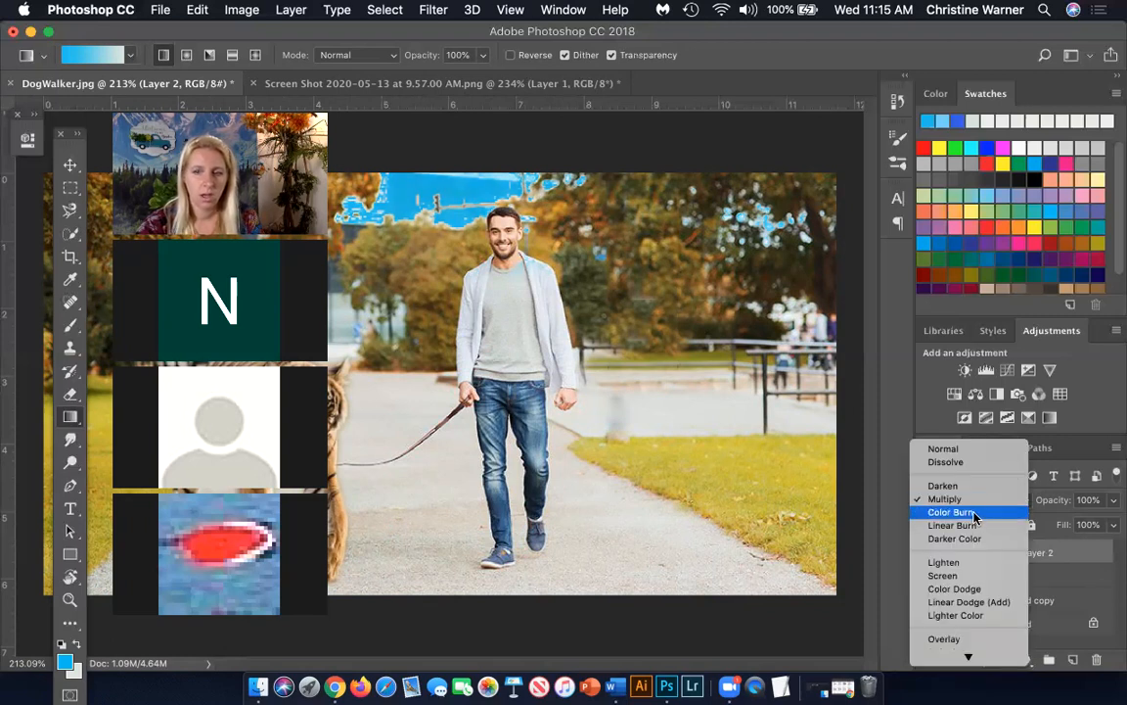
pyautogui.click(976, 512)
# Try the Screen, Color Dodge and Overlay blend modes on Layer 2
pyautogui.click(978, 500)
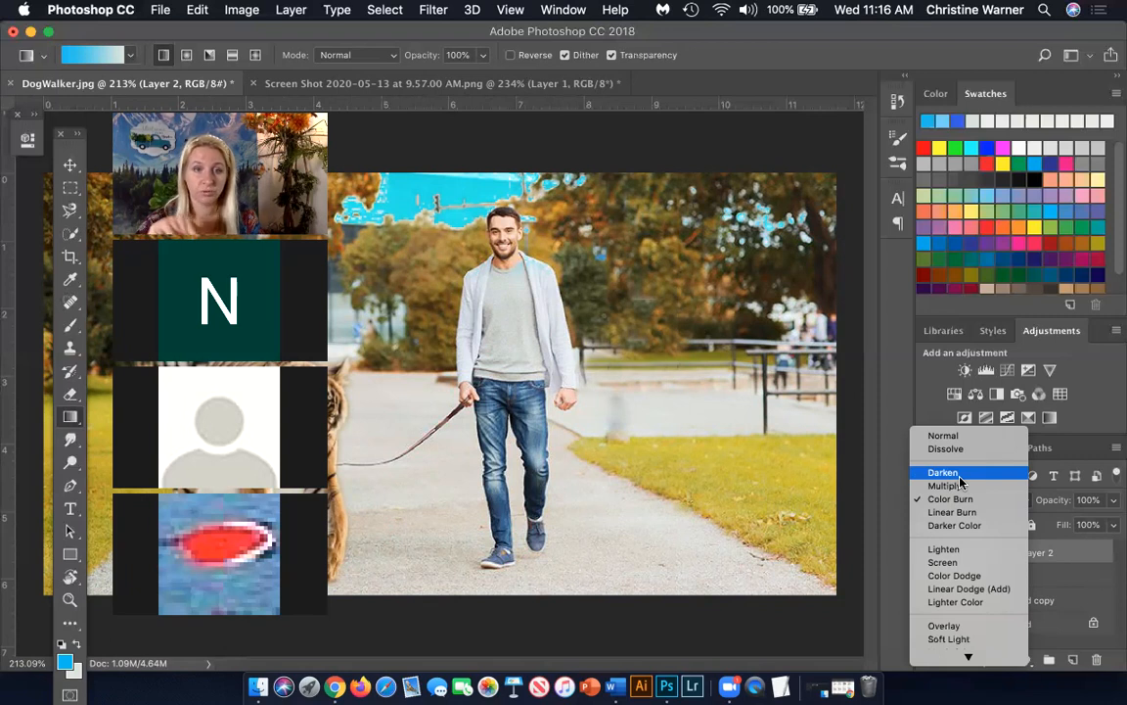
pyautogui.click(954, 563)
pyautogui.click(948, 500)
pyautogui.click(948, 513)
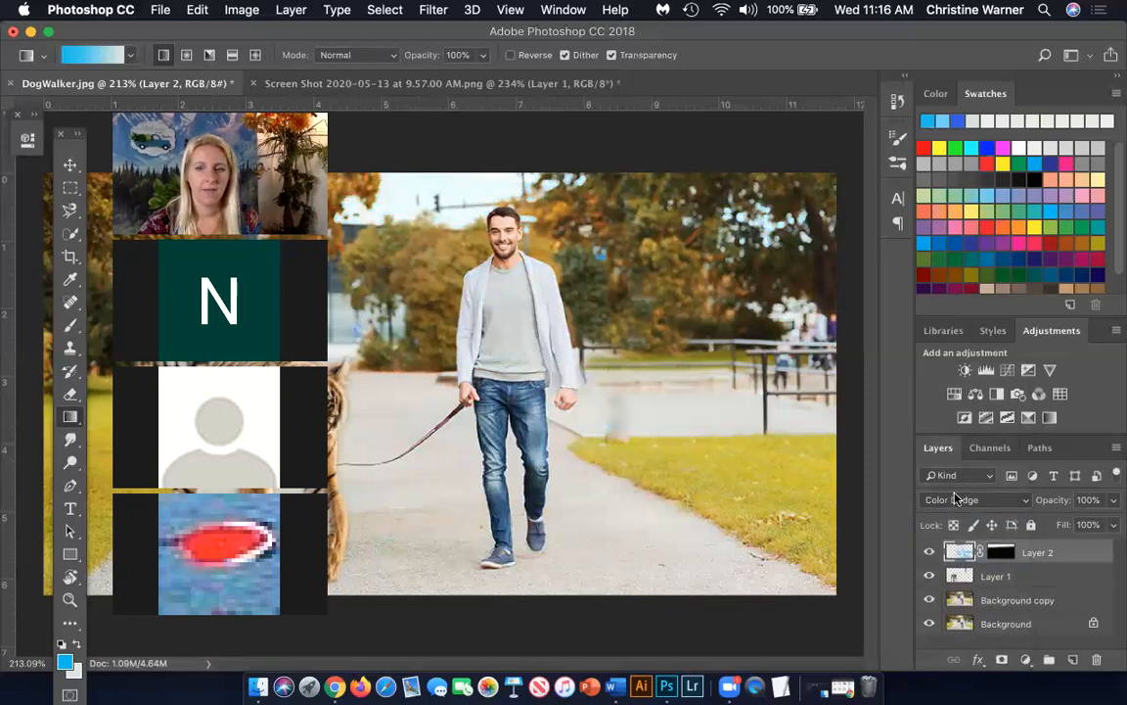
pyautogui.click(956, 499)
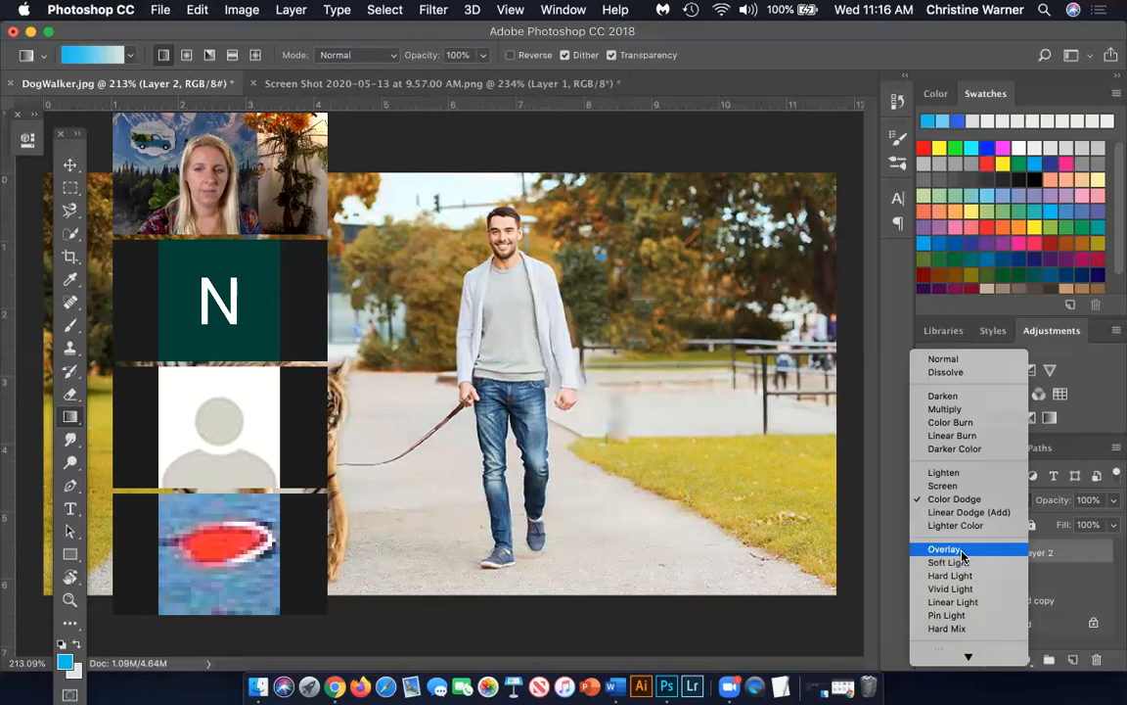
pyautogui.click(946, 549)
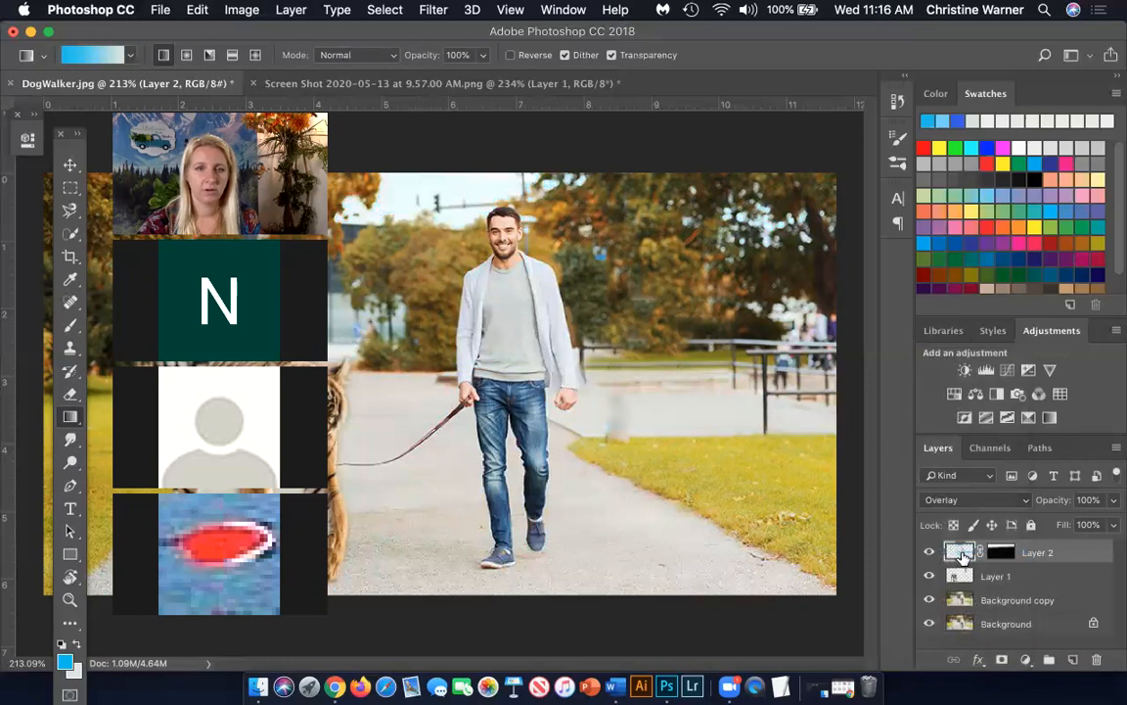
# Try the Vivid Light blend mode on Layer 2
pyautogui.click(980, 503)
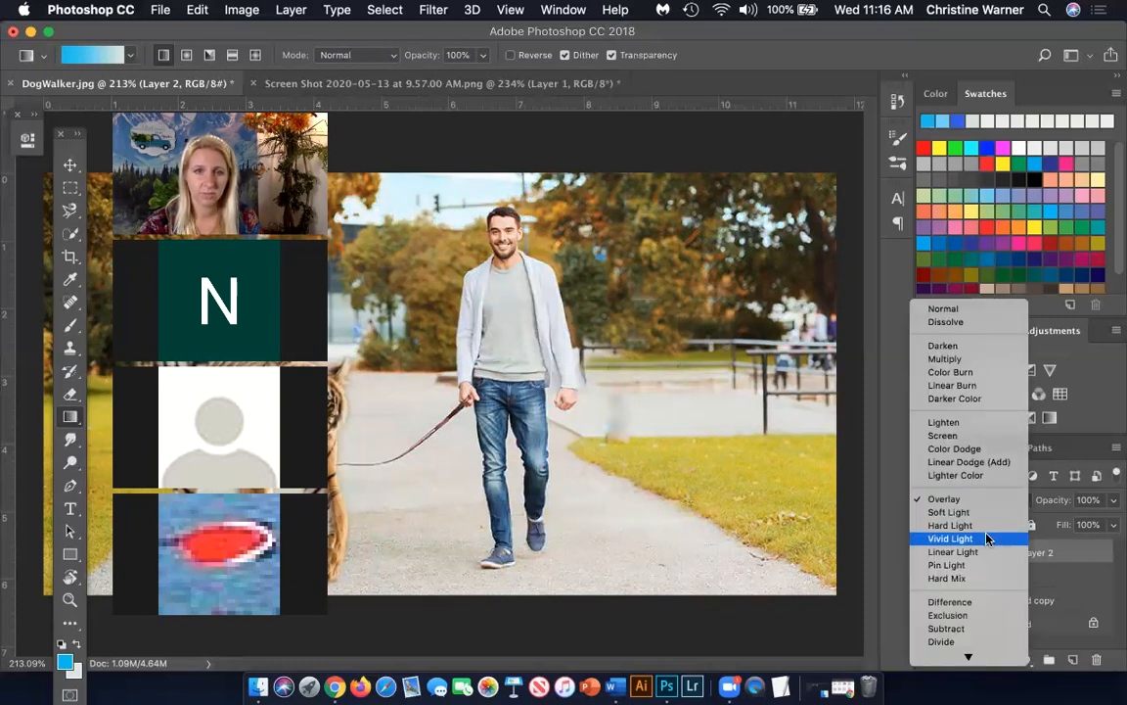
pyautogui.click(987, 538)
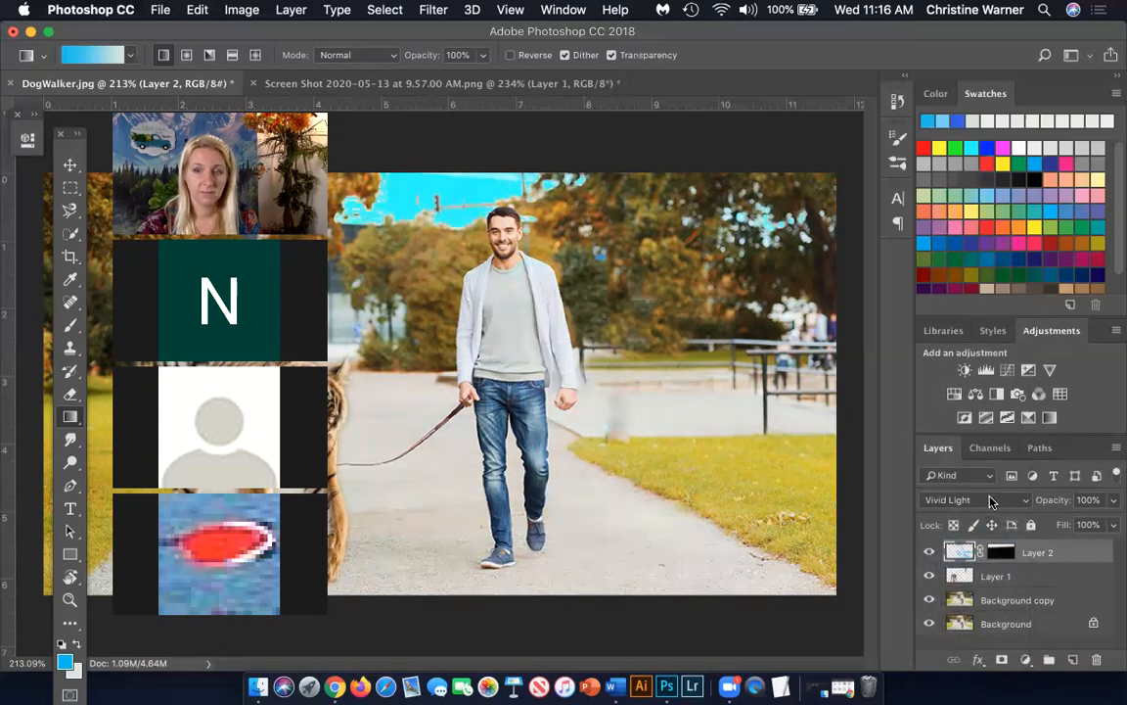
pyautogui.click(992, 501)
pyautogui.press('Escape')
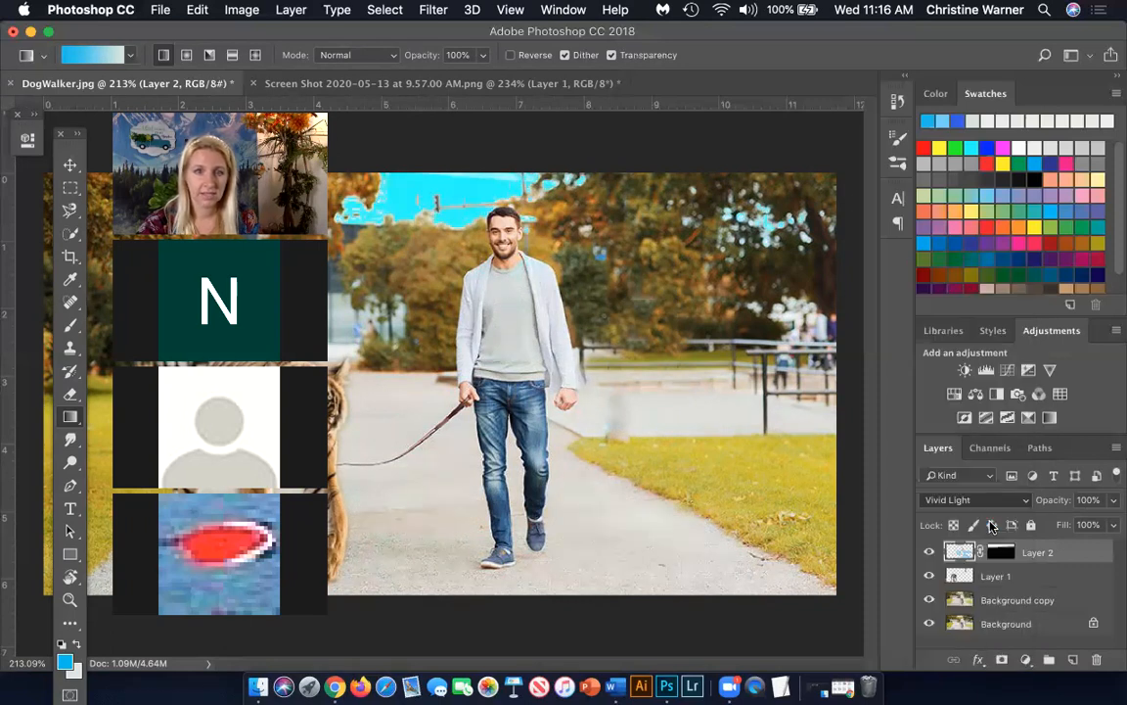
# Set Layer 2's blend mode to Hard Light and its opacity to 50%
pyautogui.click(998, 509)
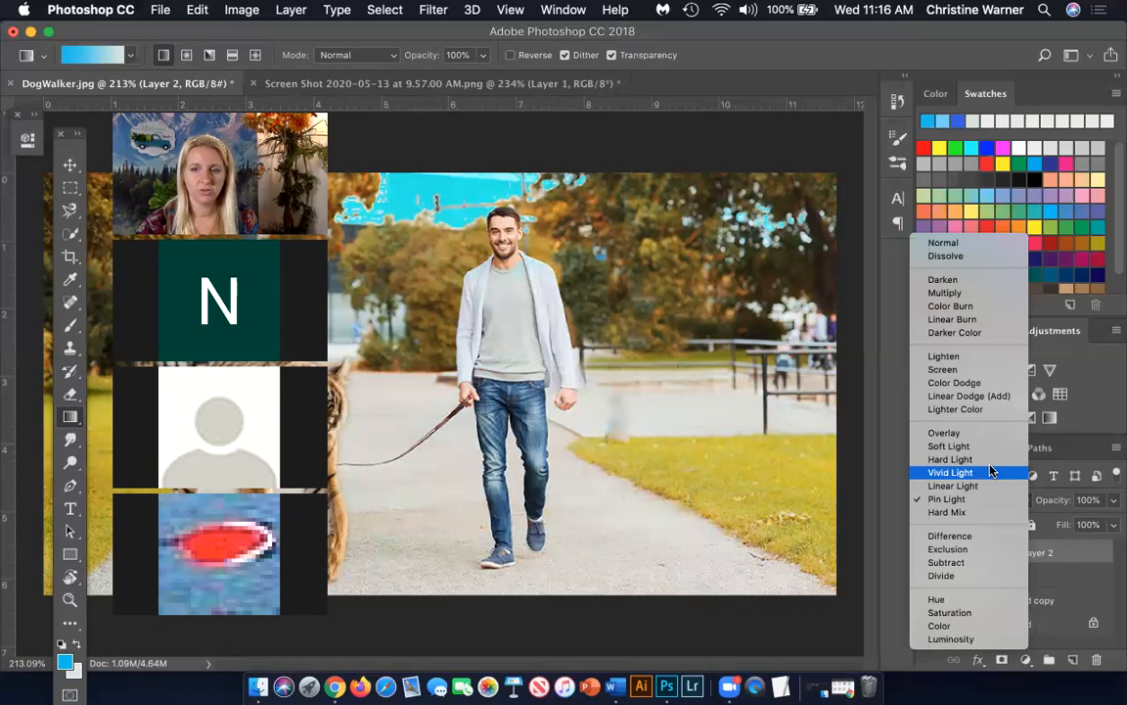
pyautogui.click(985, 460)
pyautogui.click(1115, 500)
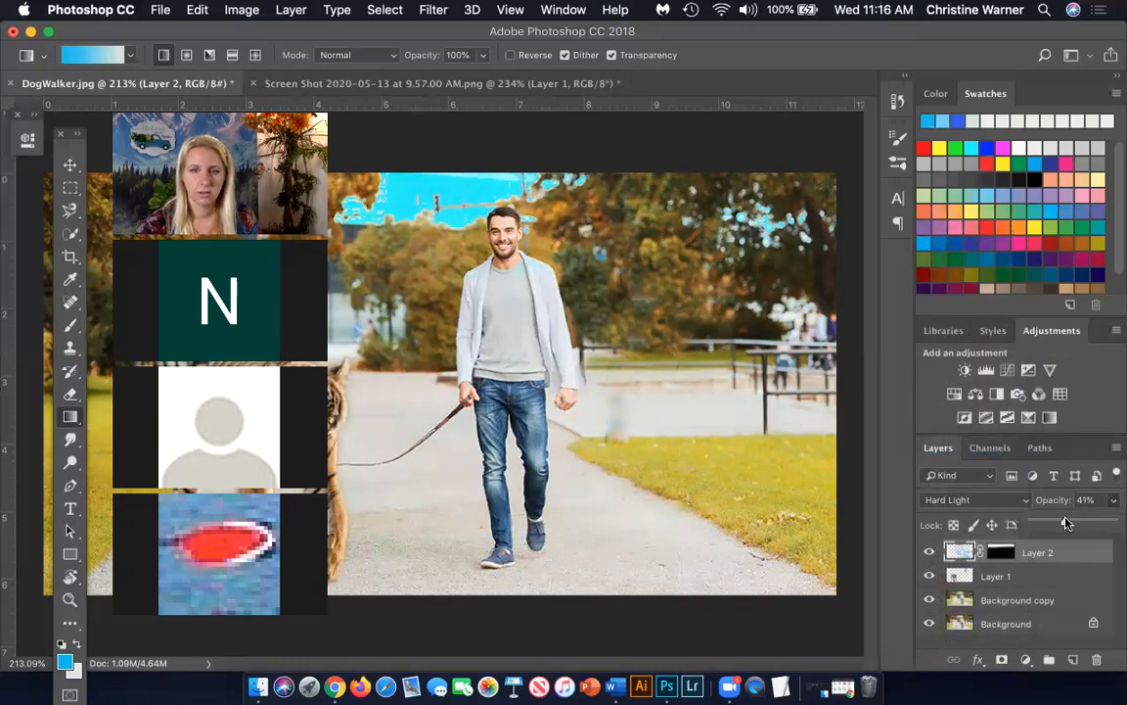
pyautogui.moveTo(1067, 524)
pyautogui.mouseDown()
pyautogui.moveTo(1043, 521)
pyautogui.moveTo(1073, 520)
pyautogui.mouseUp()
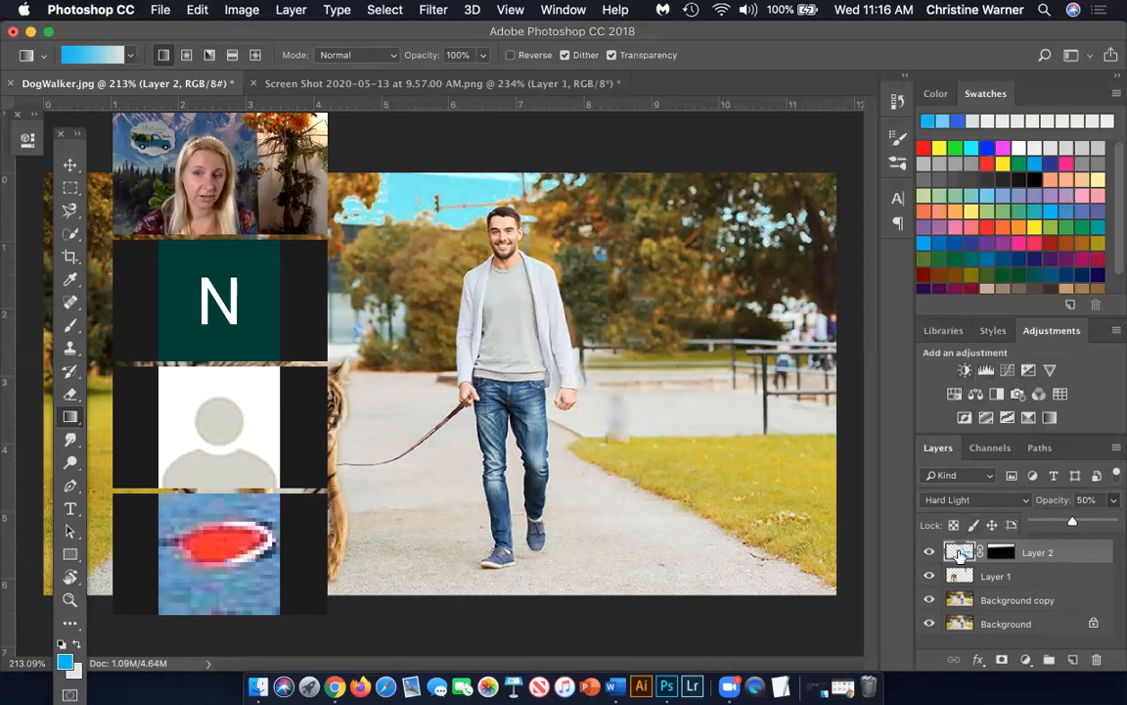
# Rename Layer 2 as Sky
pyautogui.doubleClick(1040, 555)
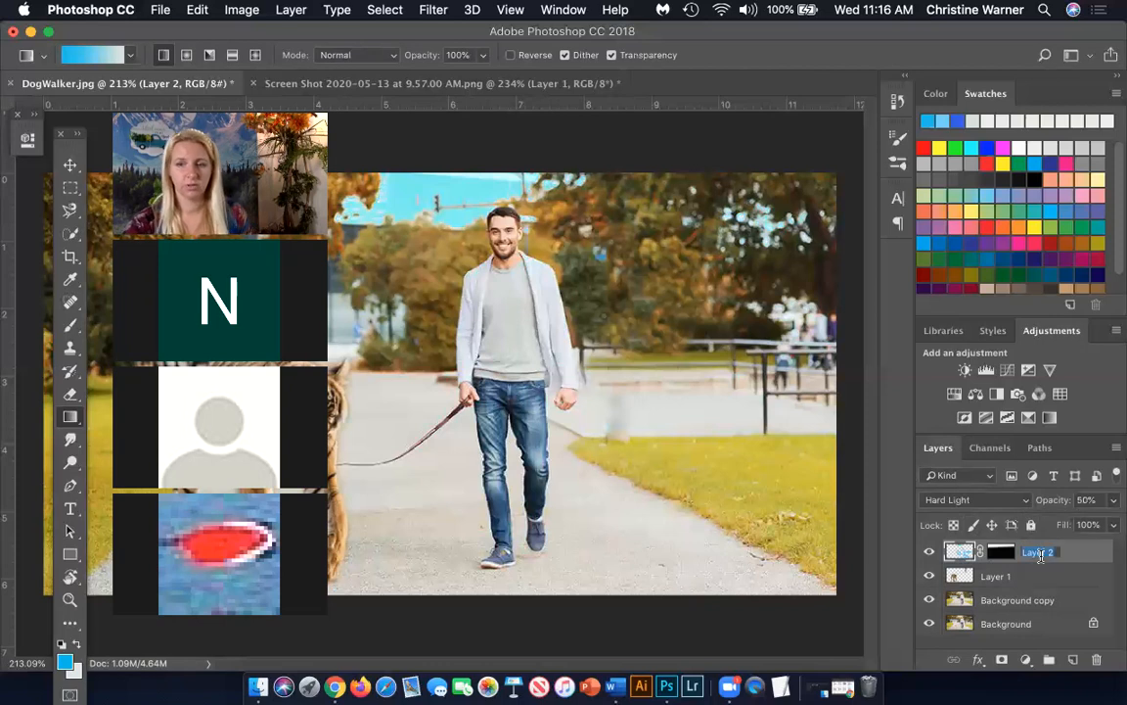
pyautogui.write('Sky')
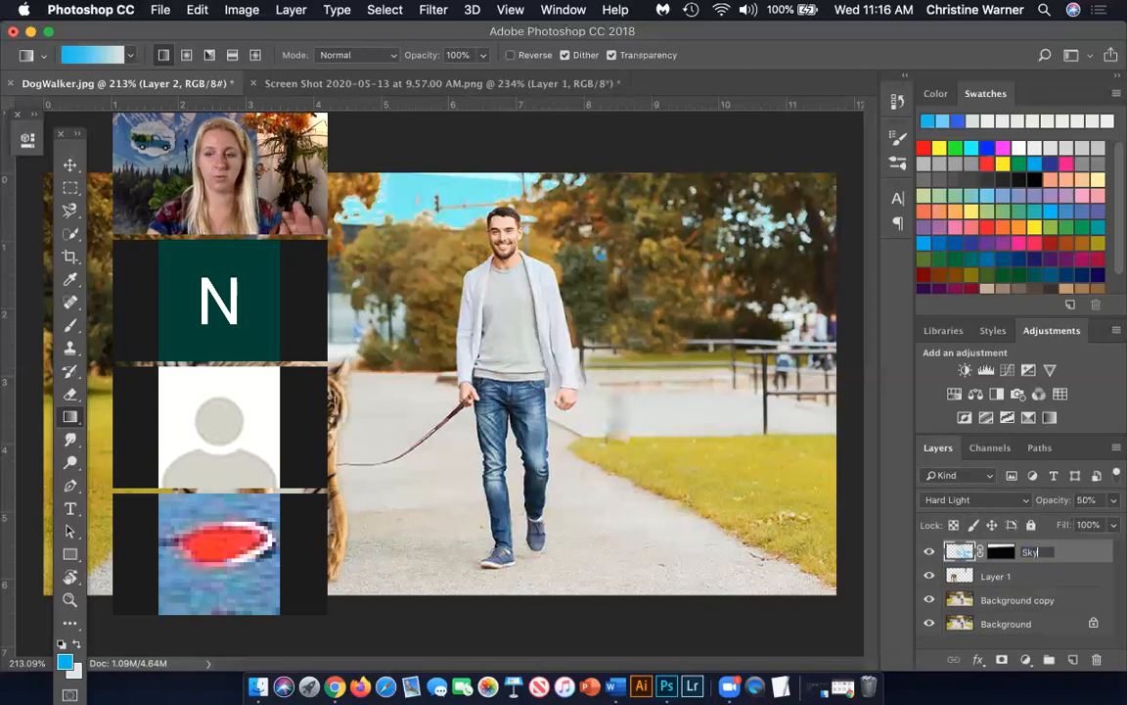
pyautogui.press('Return')
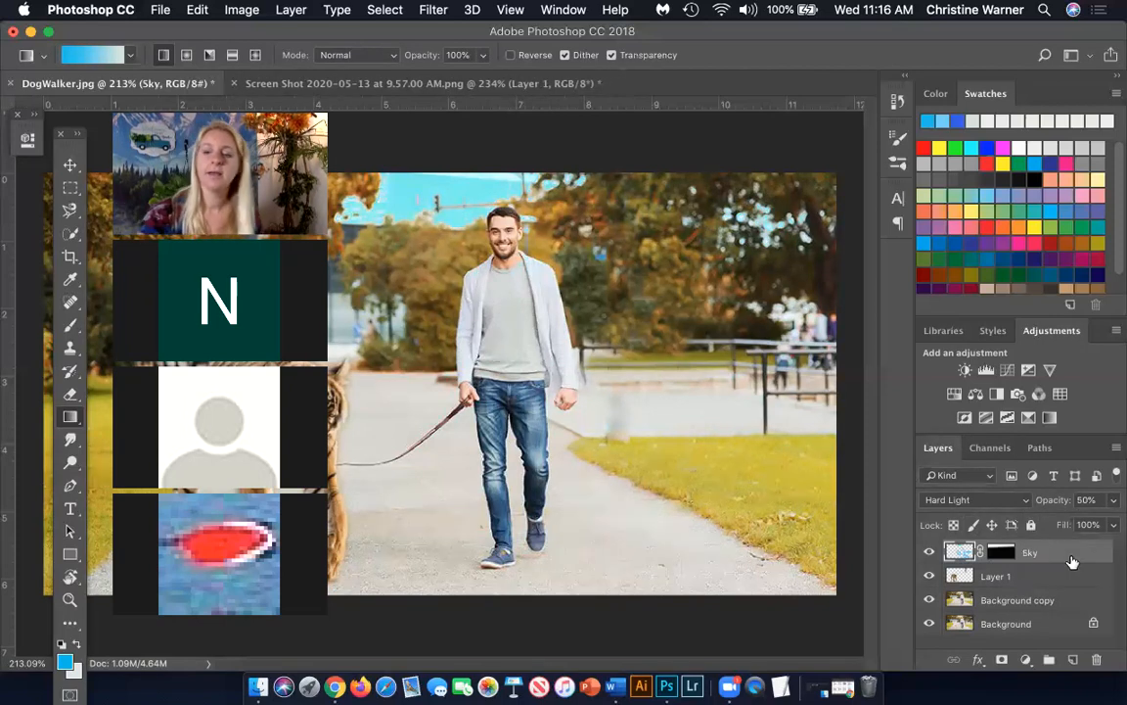
# Add a Hue/Saturation adjustment clipped to the Sky layer and shift its hue slightly from cyan towards blue
pyautogui.click(954, 395)
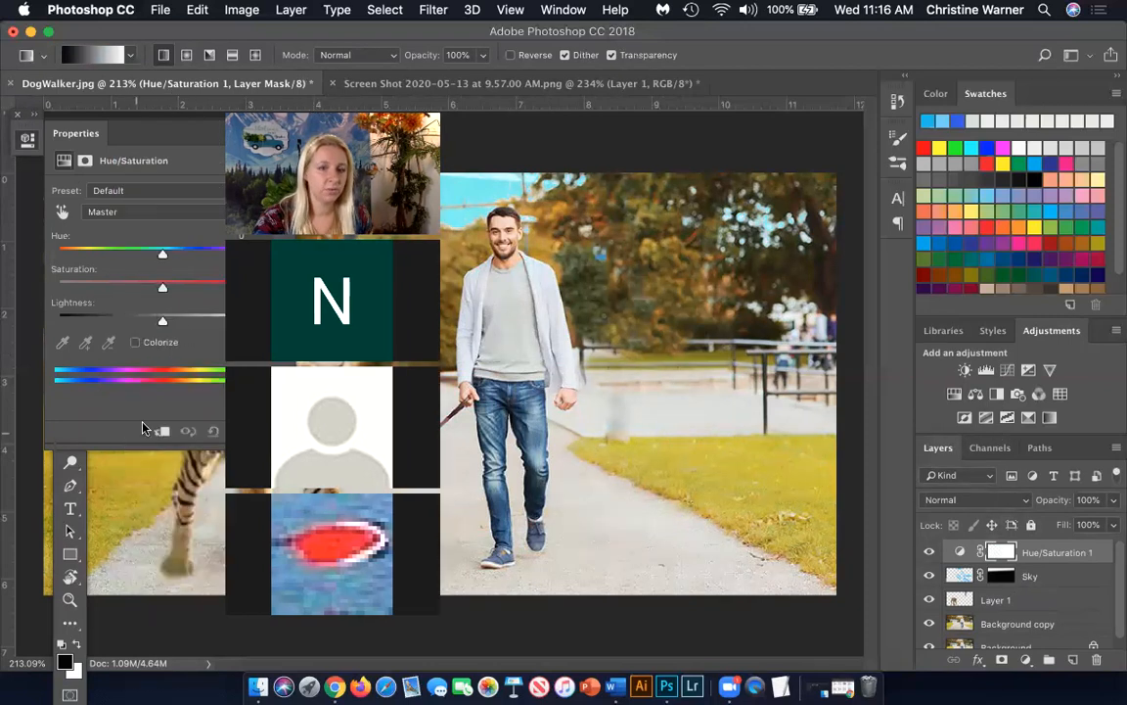
pyautogui.click(161, 431)
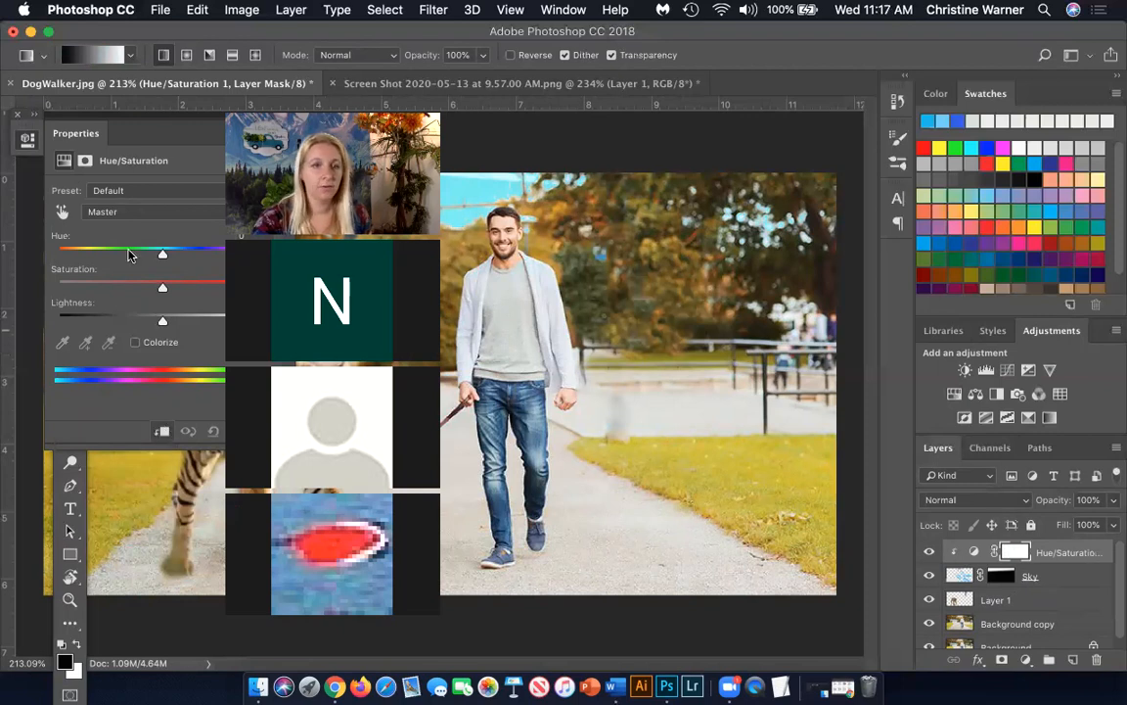
pyautogui.moveTo(162, 255)
pyautogui.mouseDown()
pyautogui.moveTo(138, 253)
pyautogui.moveTo(209, 253)
pyautogui.moveTo(147, 253)
pyautogui.moveTo(190, 257)
pyautogui.moveTo(181, 254)
pyautogui.mouseUp()
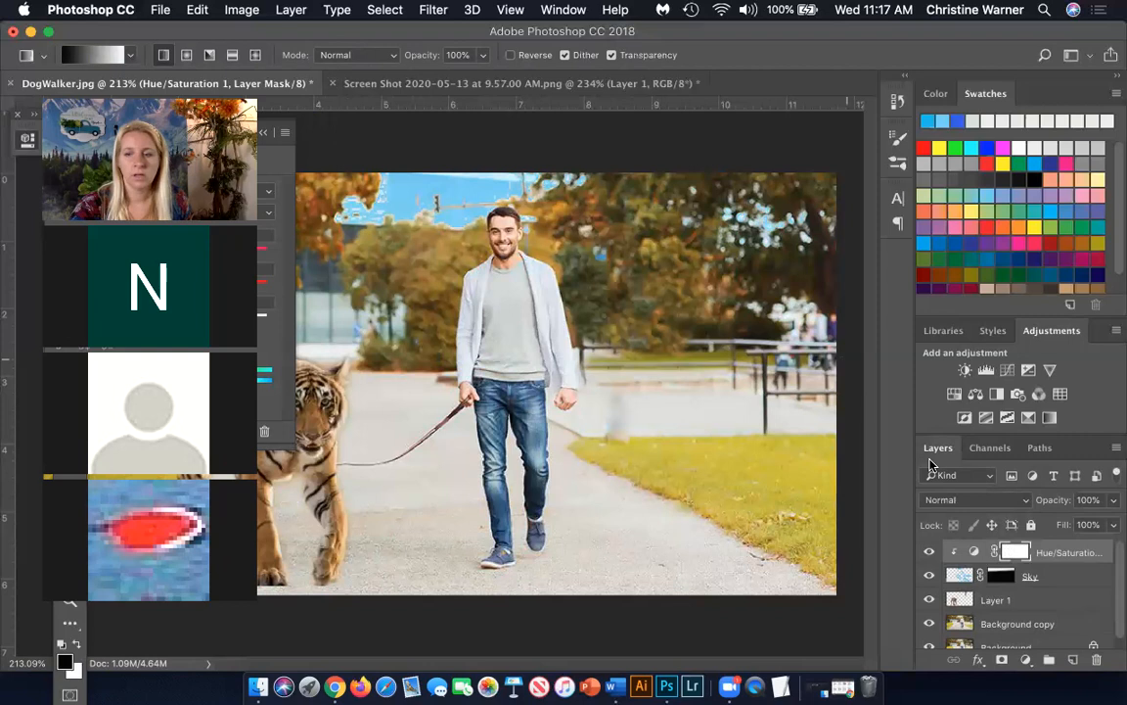
# Select the Sky layer and lower its opacity to about 27%
pyautogui.click(1029, 577)
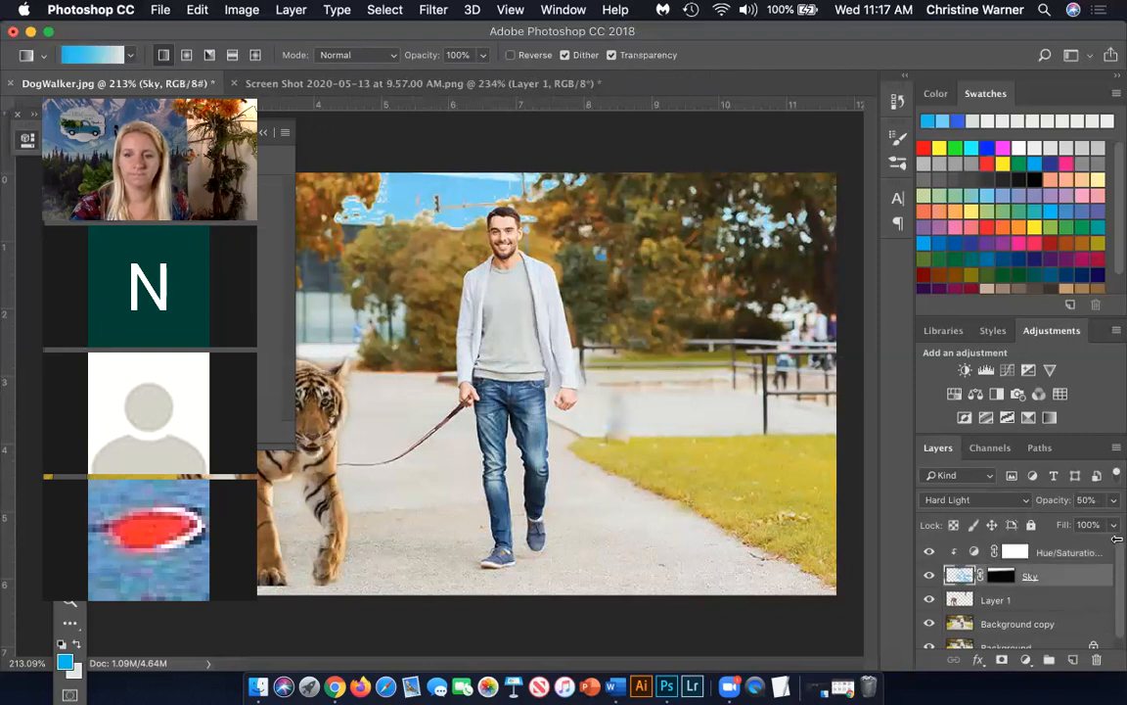
pyautogui.click(1112, 503)
pyautogui.moveTo(1074, 520)
pyautogui.mouseDown()
pyautogui.moveTo(1038, 521)
pyautogui.moveTo(1056, 524)
pyautogui.mouseUp()
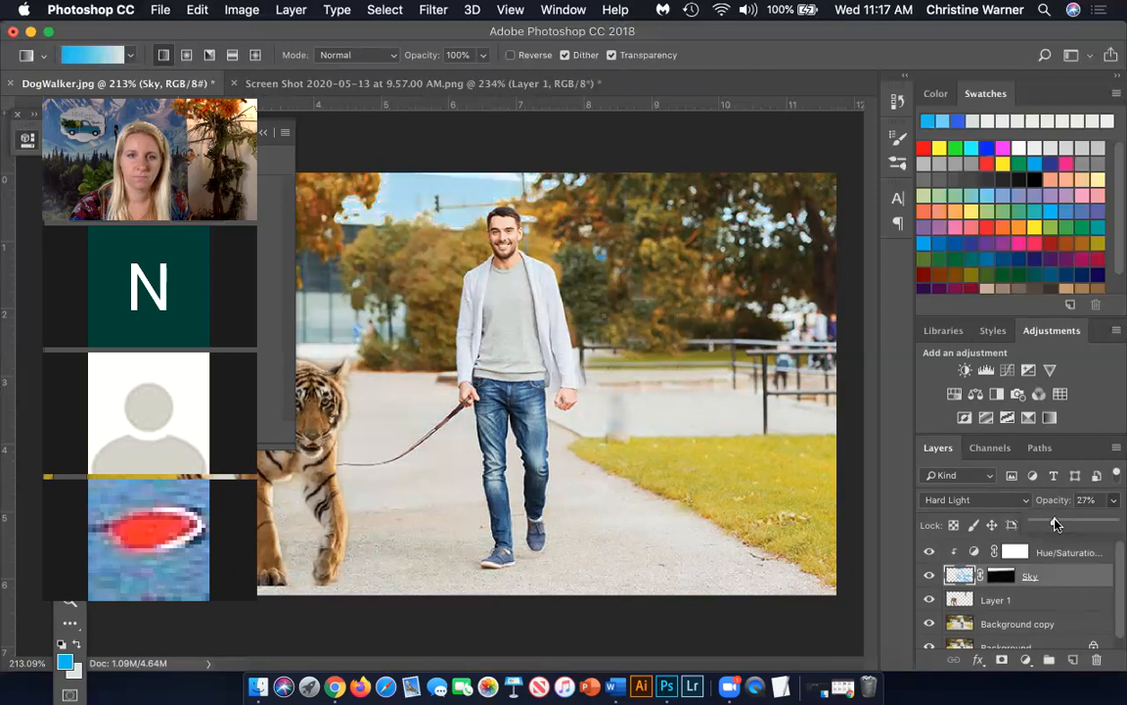